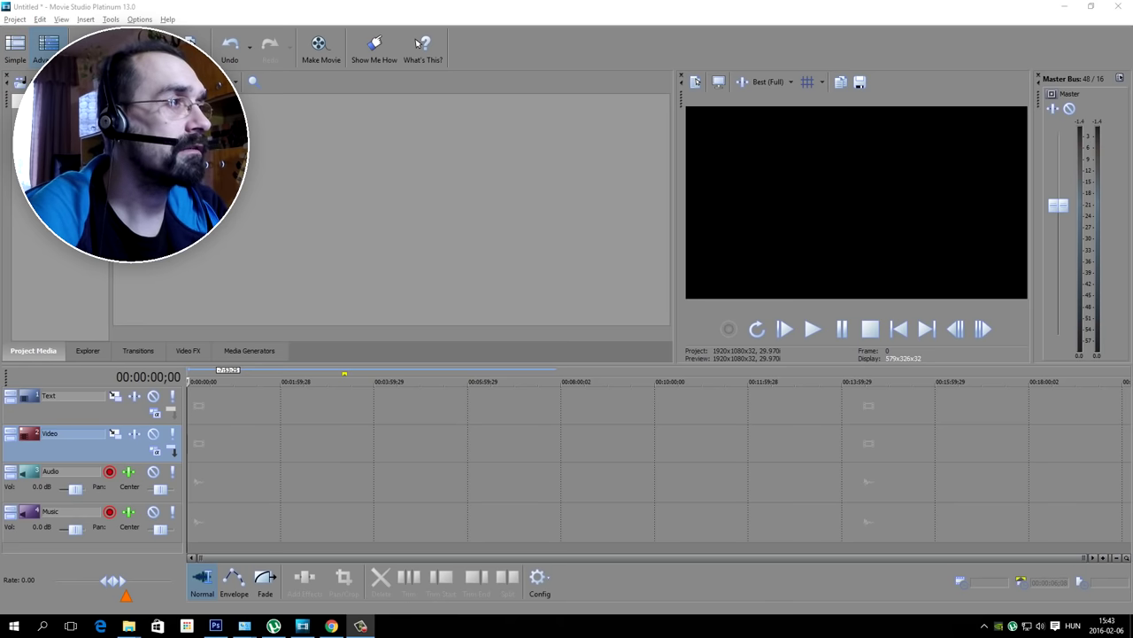
{"action": "left_click", "coordinate": [19, 44]}
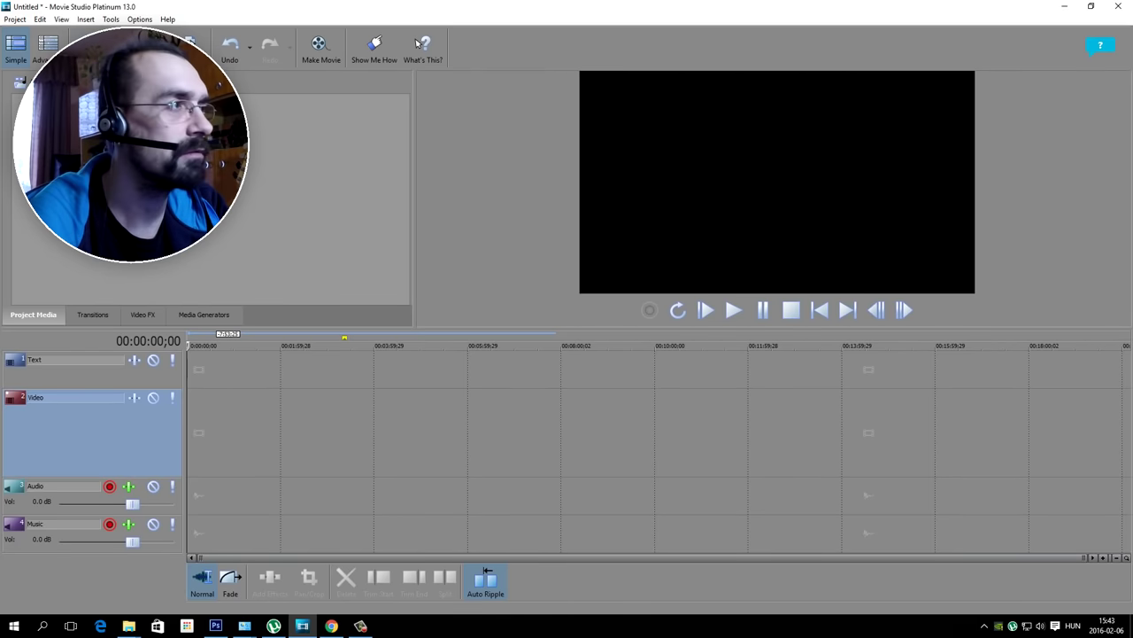
{"action": "left_click", "coordinate": [48, 44]}
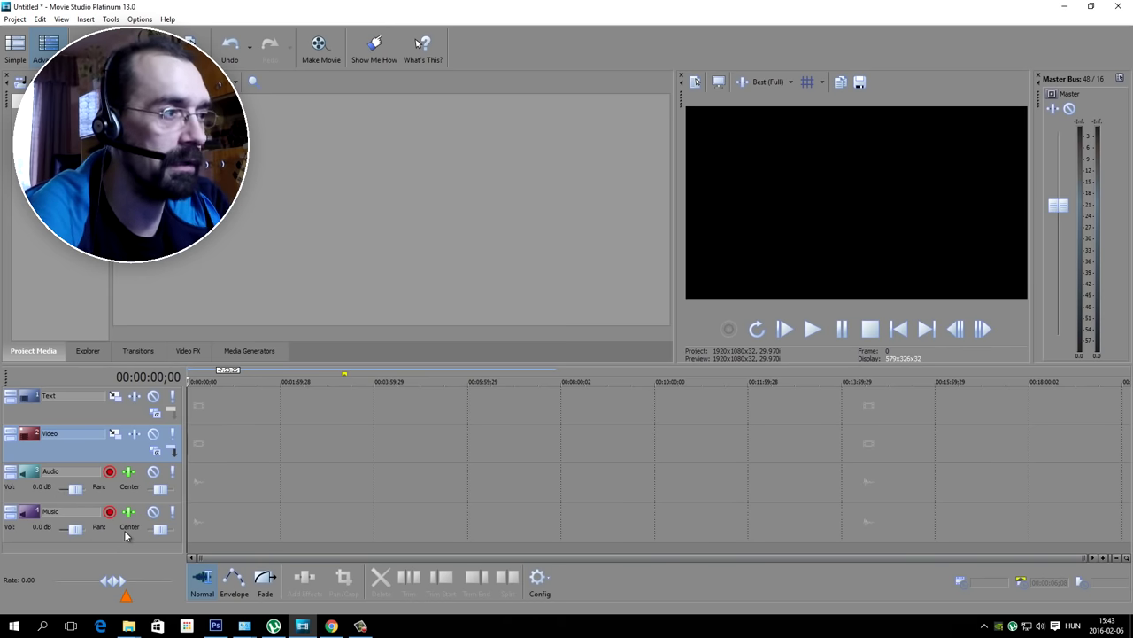
{"action": "right_click", "coordinate": [113, 420]}
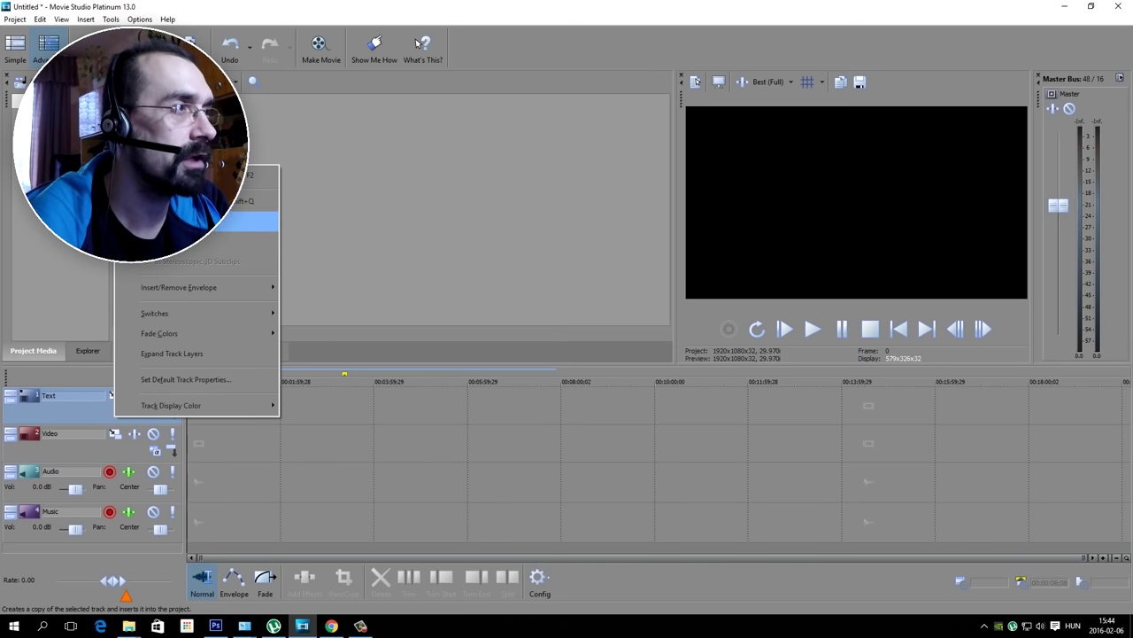
{"action": "left_click", "coordinate": [92, 21]}
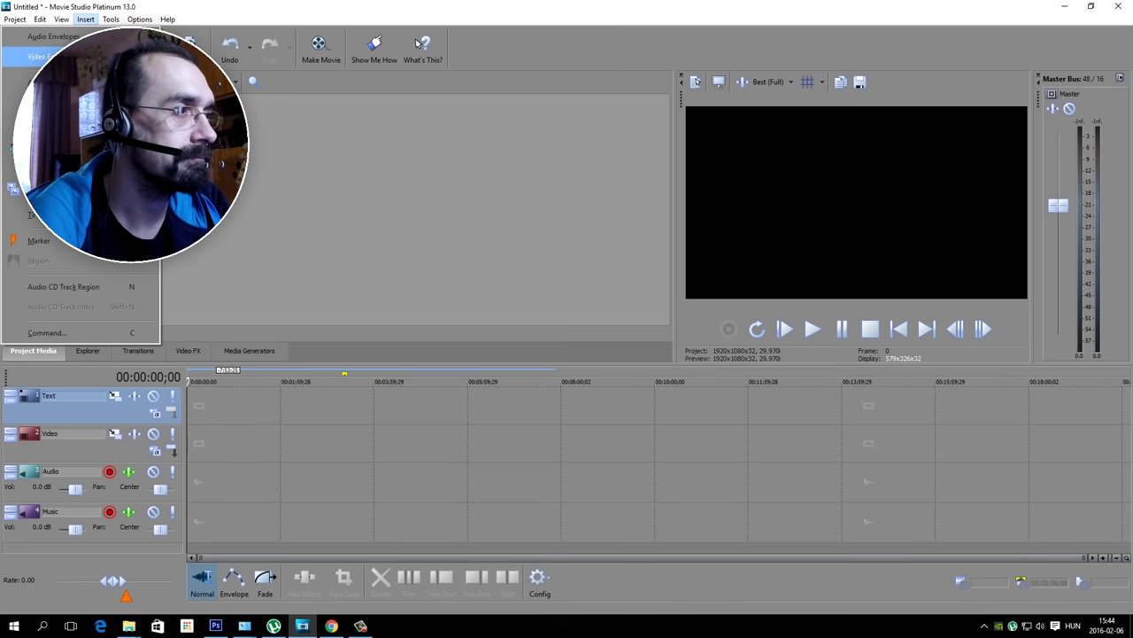
{"action": "left_click", "coordinate": [344, 327]}
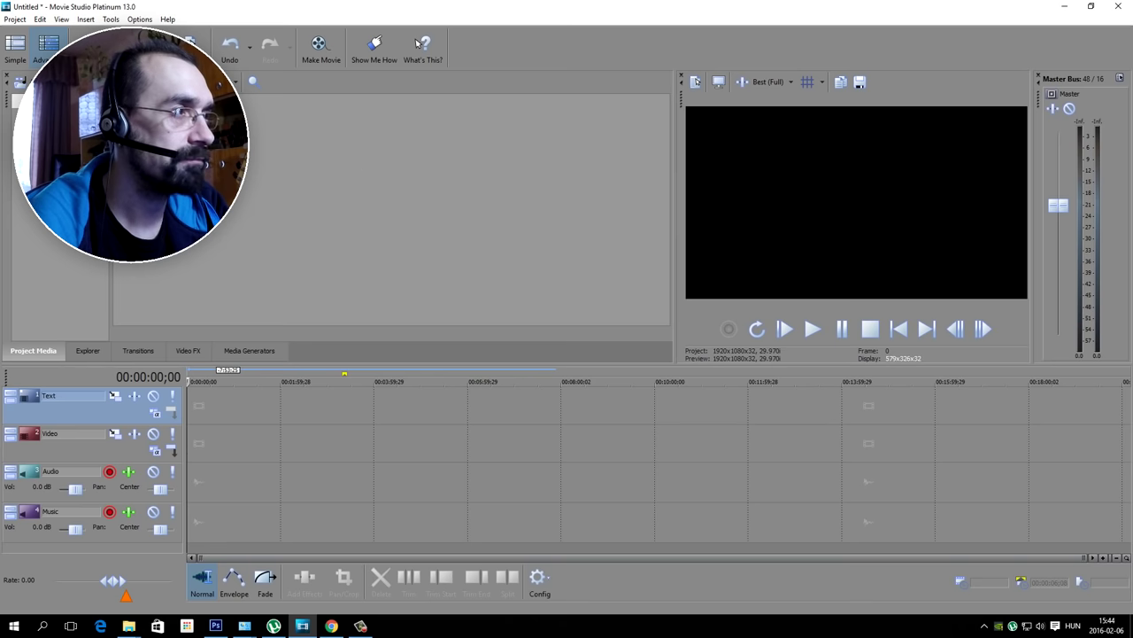
Import GOPR5392.MP4 from the GoPro folder and place it at the start of the Video track
{"action": "key", "text": "ctrl+i"}
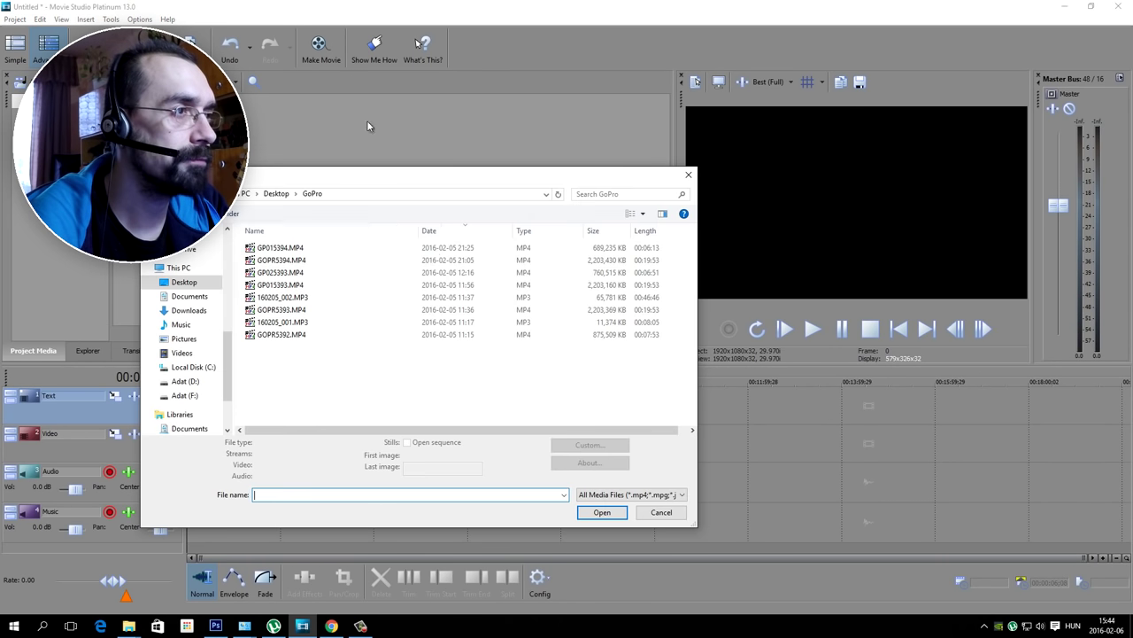
{"action": "double_click", "coordinate": [281, 310]}
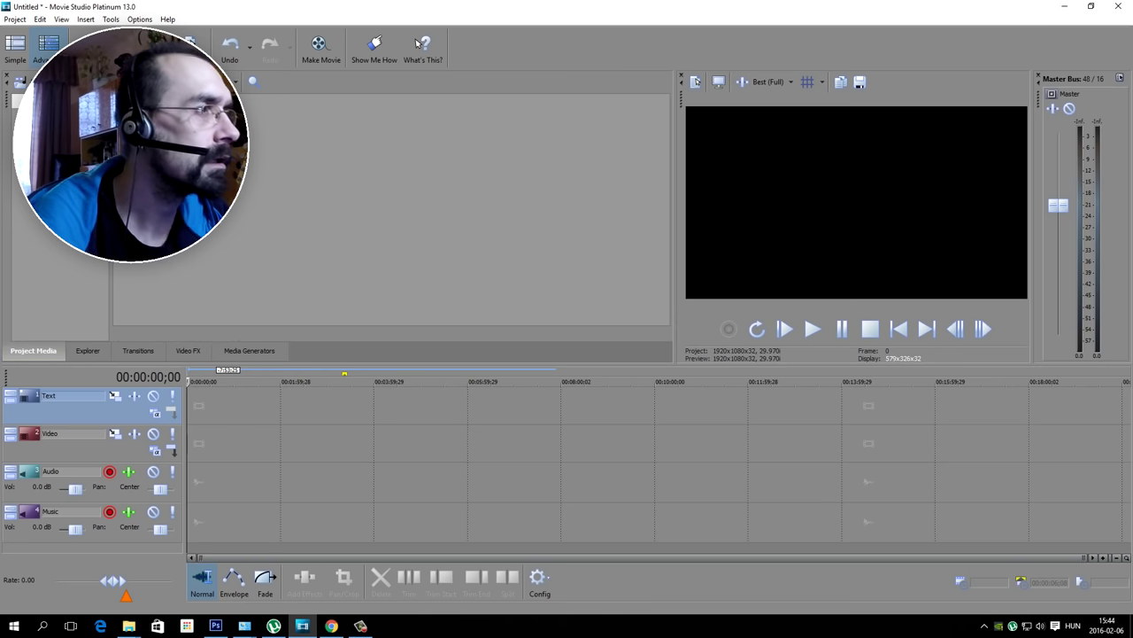
{"action": "key", "text": "ctrl+i"}
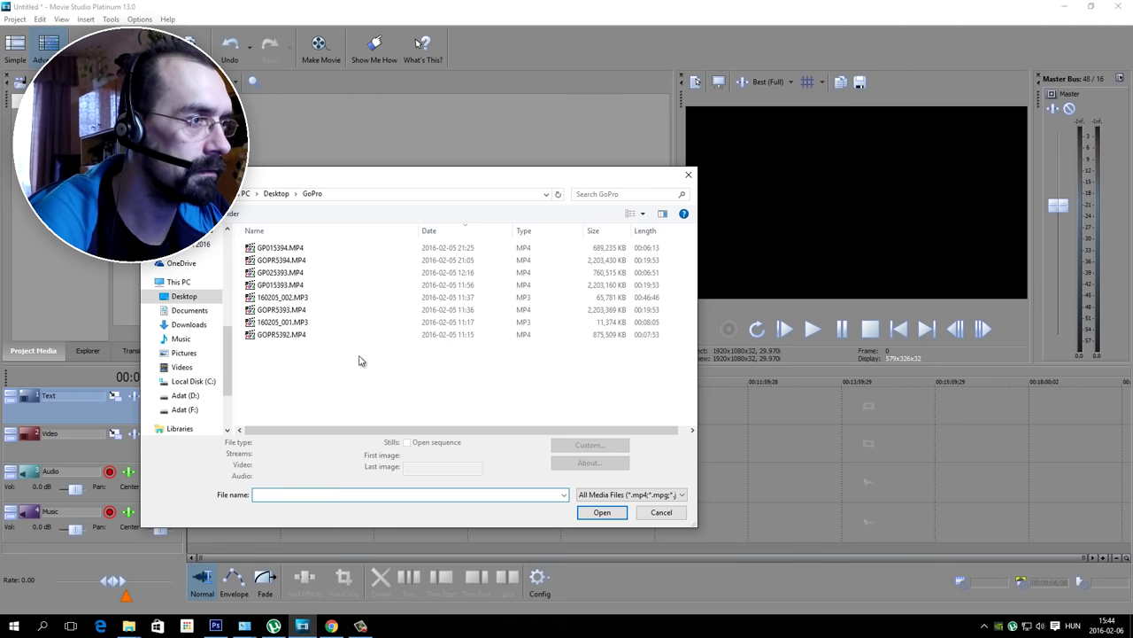
{"action": "double_click", "coordinate": [286, 334]}
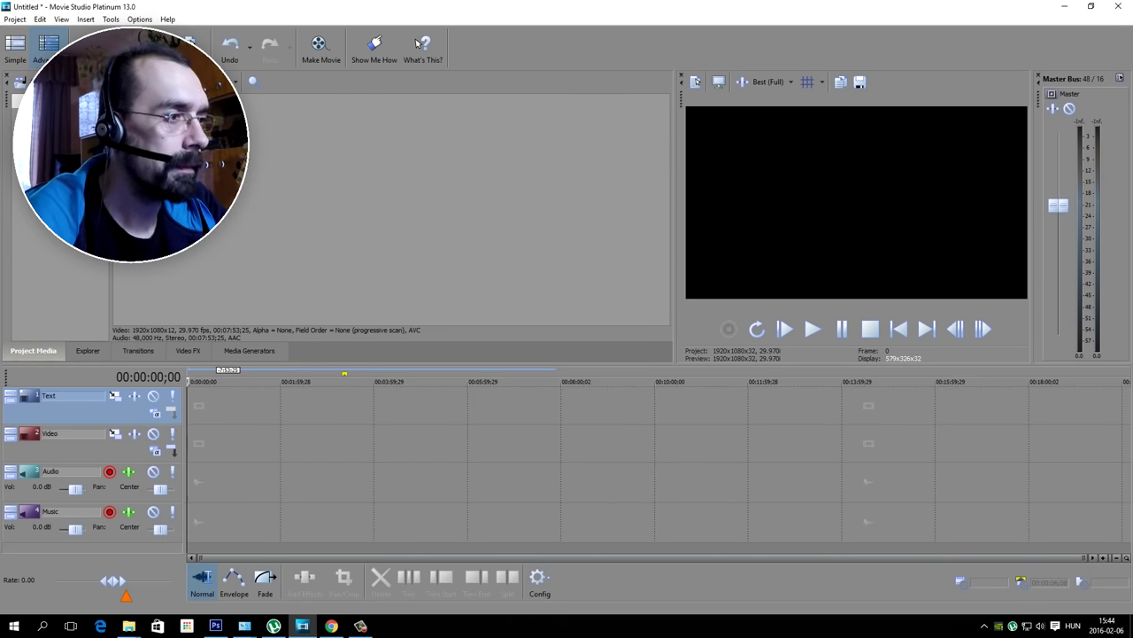
{"action": "left_click_drag", "start_coordinate": [150, 132], "coordinate": [194, 463]}
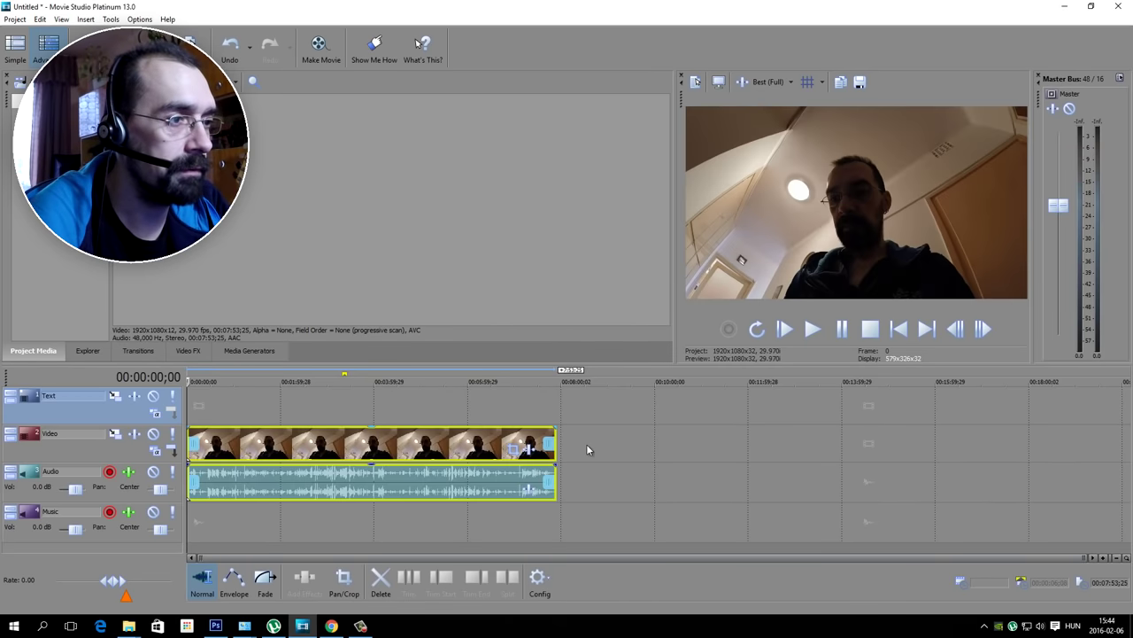
Preview the clip's footage at several points along the timeline and inspect the options available for the video event
{"action": "left_click", "coordinate": [313, 514]}
{"action": "left_click", "coordinate": [266, 516]}
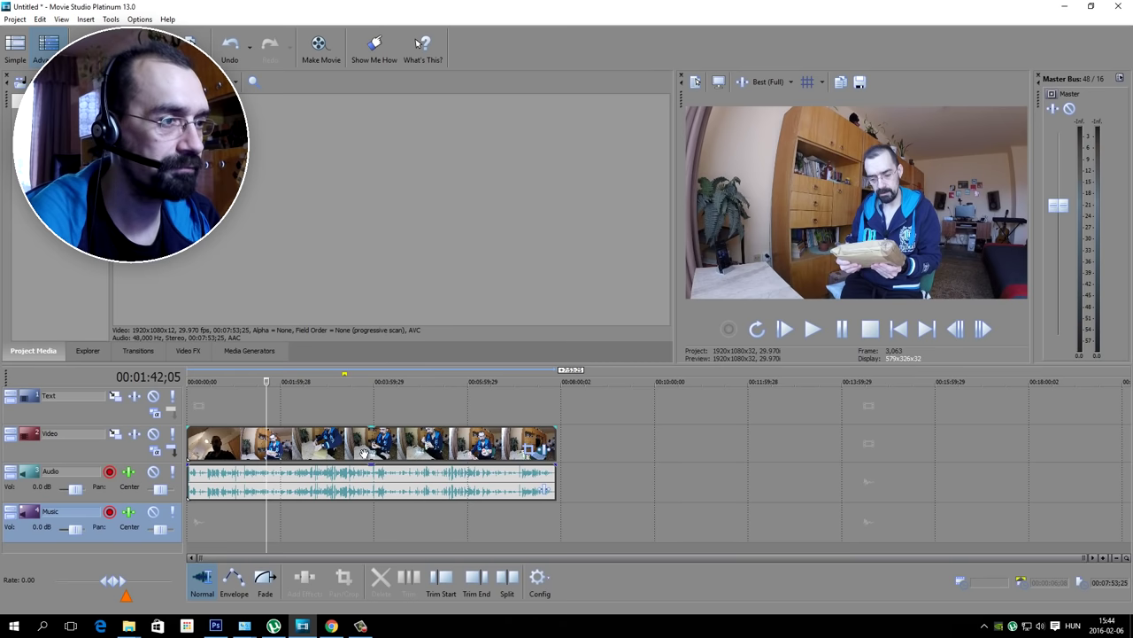
{"action": "mouse_move", "coordinate": [360, 432]}
{"action": "left_mouse_down"}
{"action": "mouse_move", "coordinate": [355, 469]}
{"action": "mouse_move", "coordinate": [348, 428]}
{"action": "left_mouse_up"}
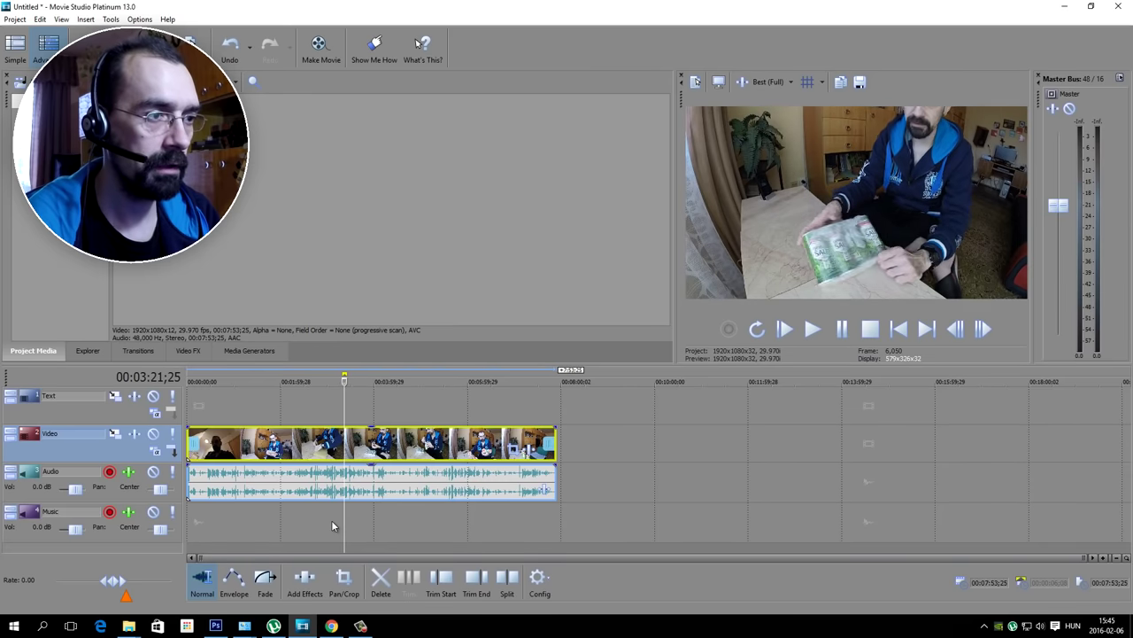
{"action": "left_click", "coordinate": [870, 329]}
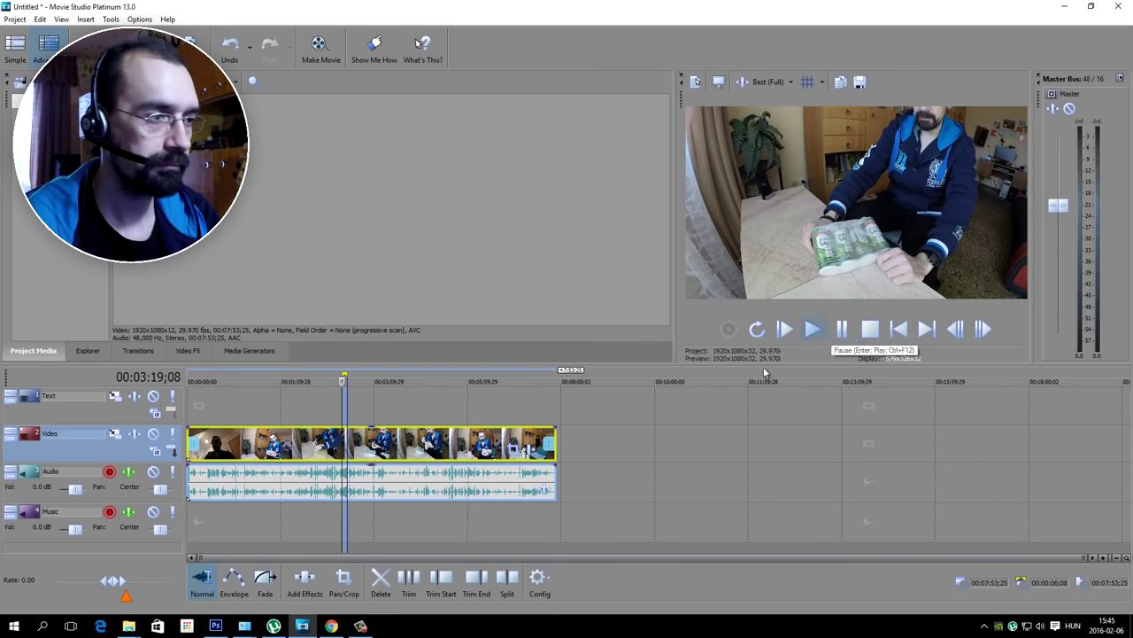
{"action": "left_click", "coordinate": [307, 511]}
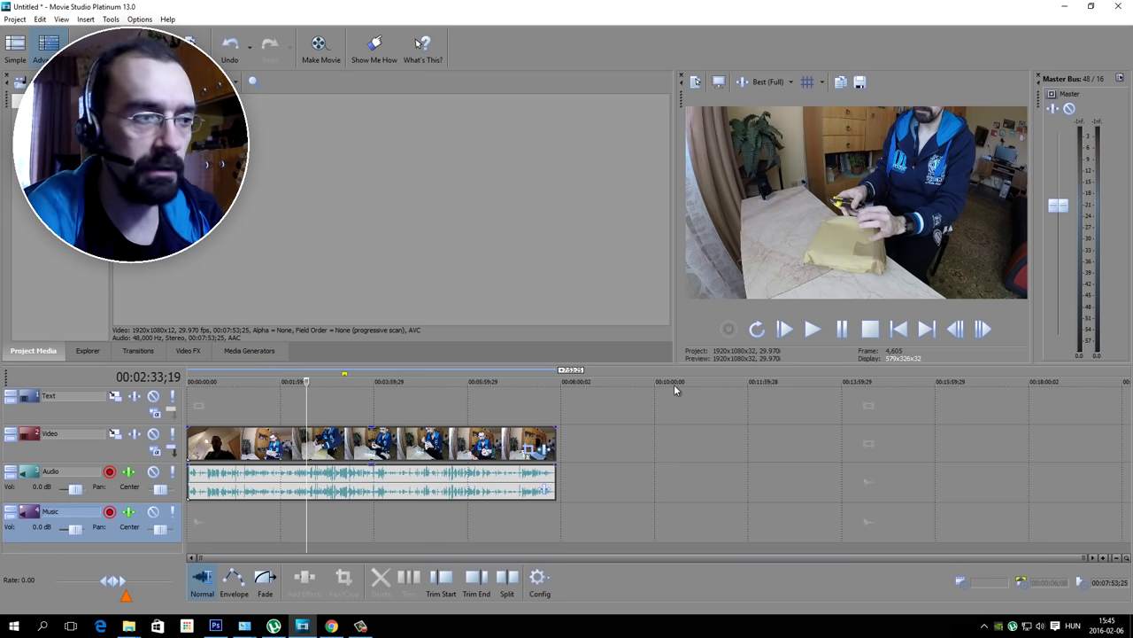
{"action": "left_click", "coordinate": [291, 519]}
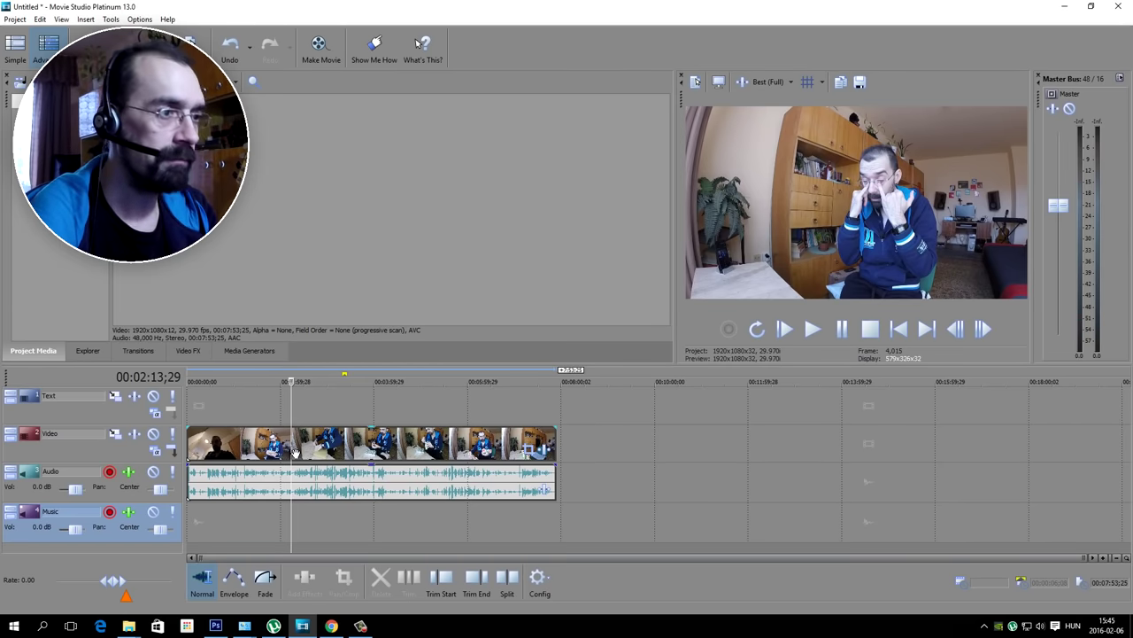
{"action": "left_click", "coordinate": [296, 487]}
{"action": "right_click", "coordinate": [289, 452]}
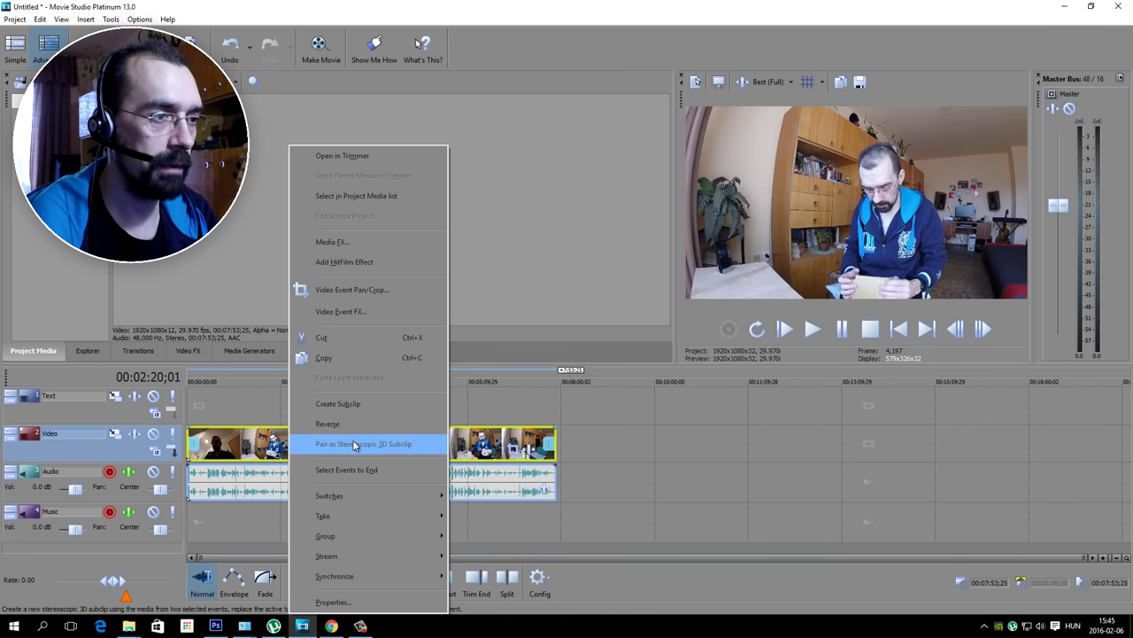
{"action": "left_click", "coordinate": [466, 452]}
{"action": "left_click", "coordinate": [468, 450]}
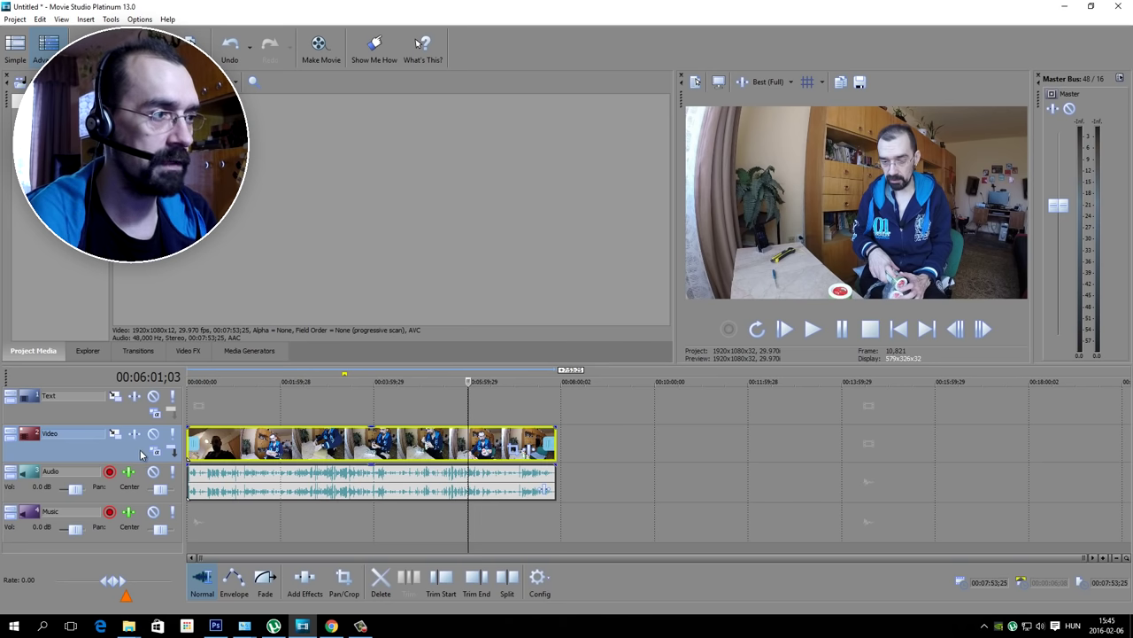
Duplicate the Video track and duplicate that copy to get three stacked tracks with the same clip
{"action": "right_click", "coordinate": [140, 454]}
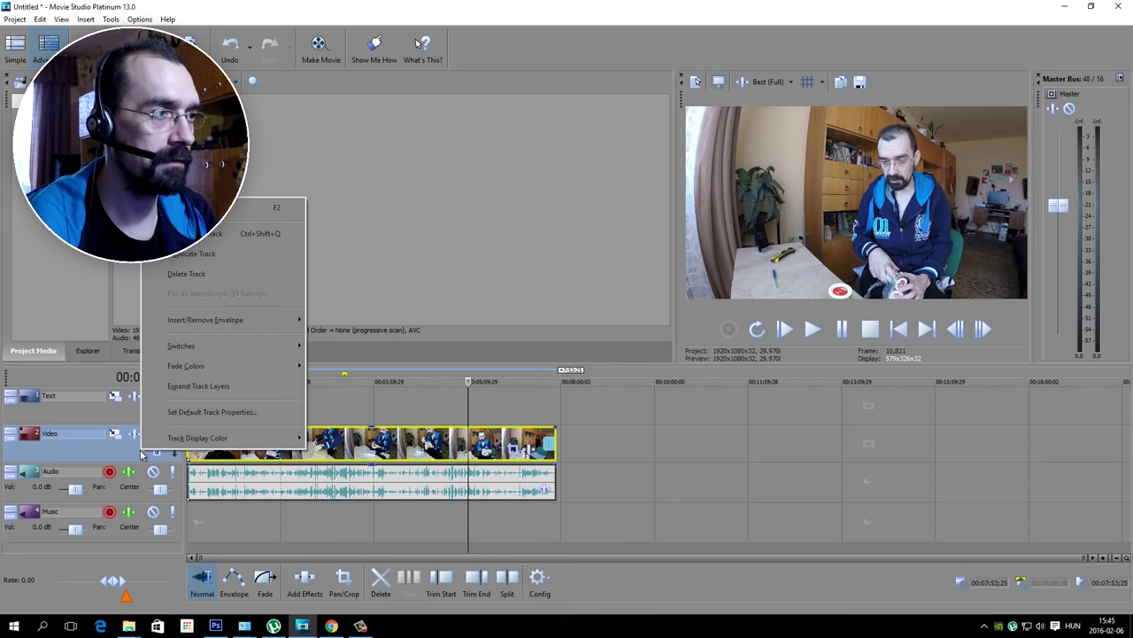
{"action": "left_click", "coordinate": [237, 257]}
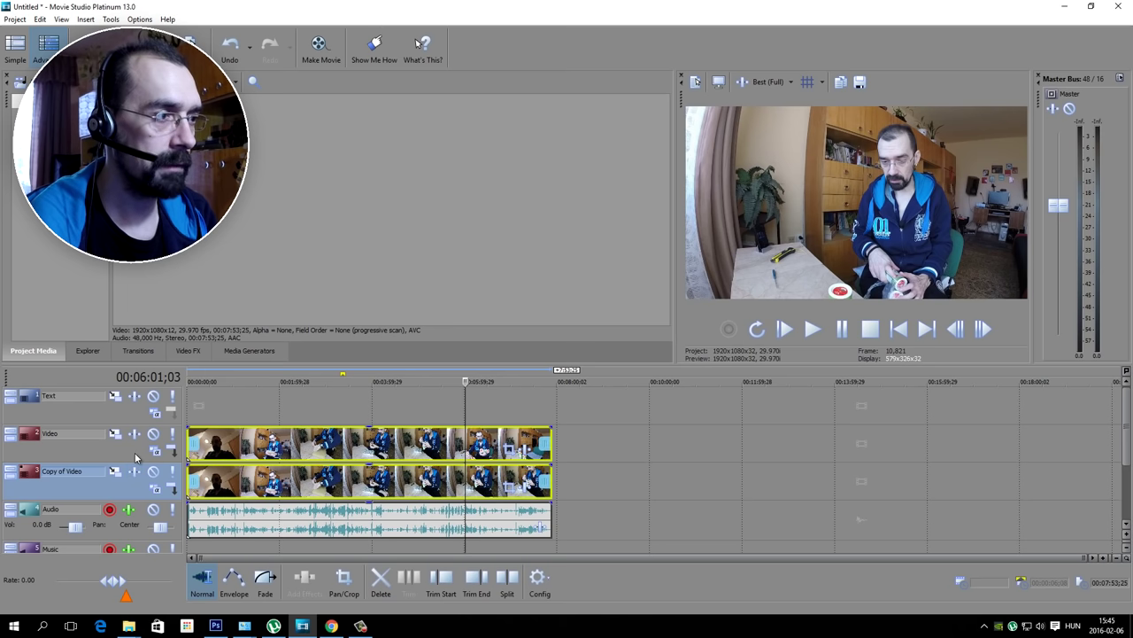
{"action": "right_click", "coordinate": [131, 487]}
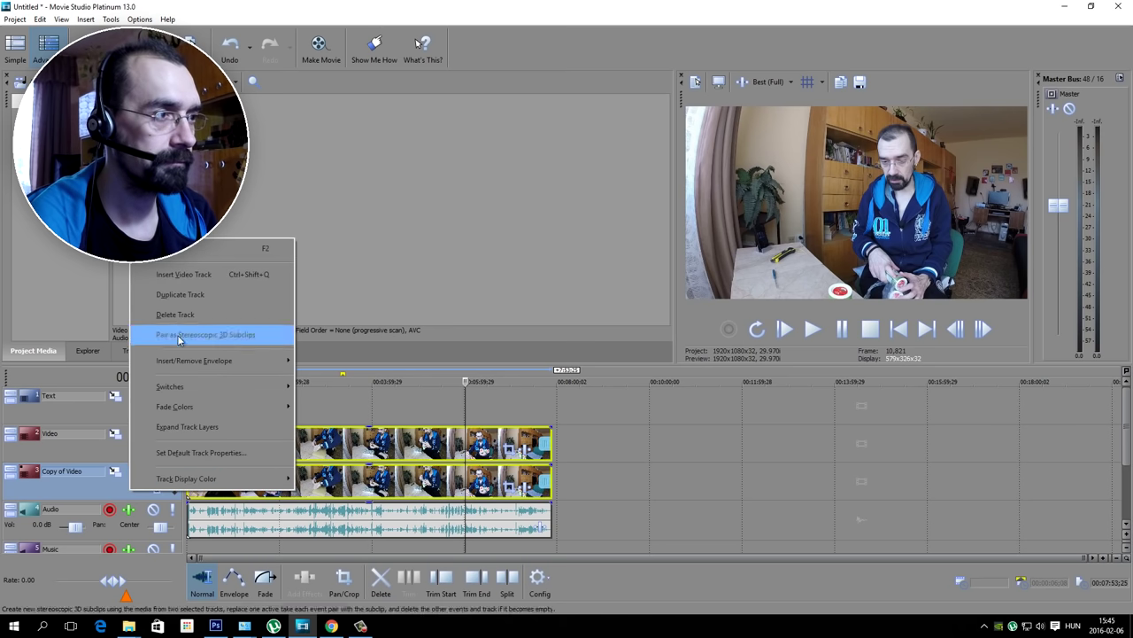
{"action": "left_click", "coordinate": [181, 294]}
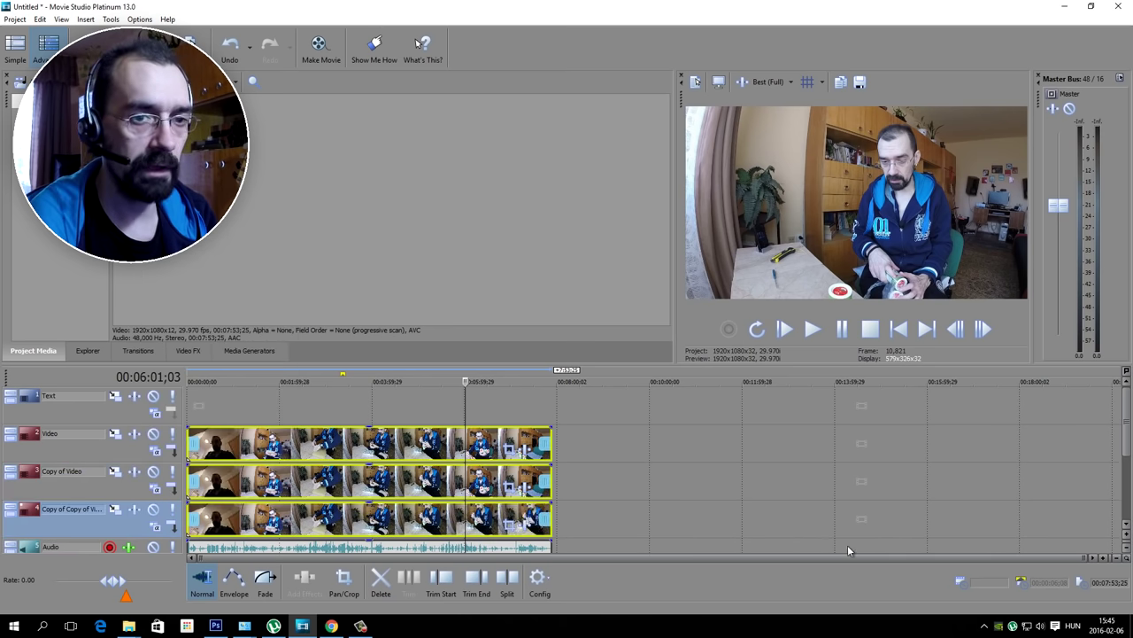
Shift the clip on the Copy of Video track so it starts one frame after the timeline start
{"action": "left_click_drag", "start_coordinate": [475, 364], "coordinate": [475, 256]}
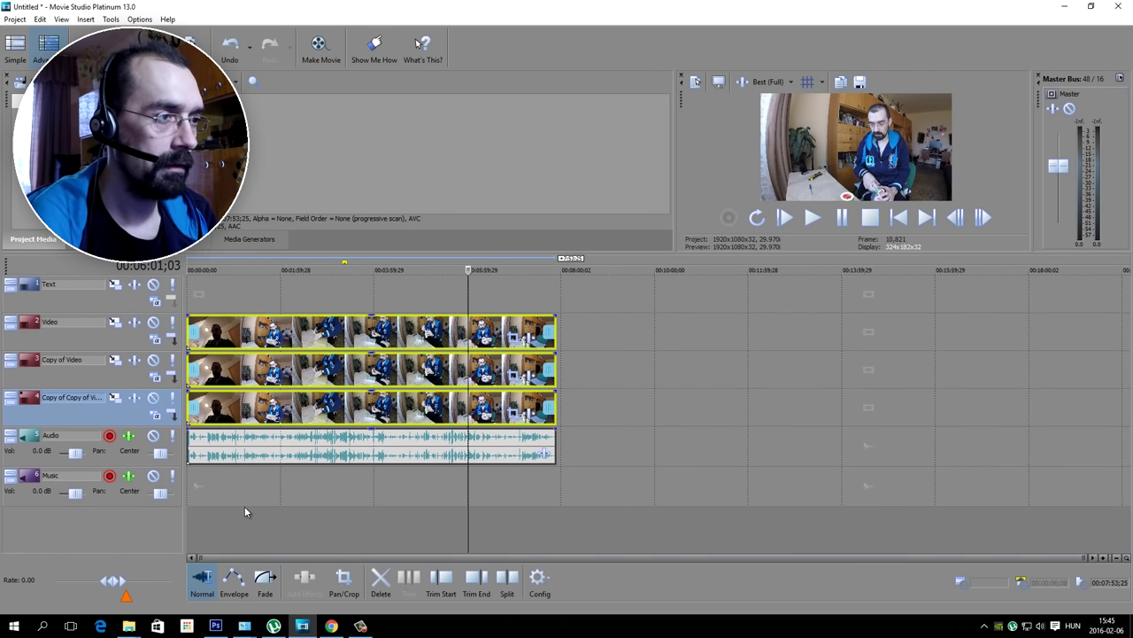
{"action": "left_click", "coordinate": [221, 513]}
{"action": "key", "text": "ctrl+Home"}
{"action": "scroll", "coordinate": [221, 515], "scroll_direction": "up", "scroll_amount": 10}
{"action": "scroll", "coordinate": [221, 515], "scroll_direction": "up", "scroll_amount": 5}
{"action": "mouse_move", "coordinate": [223, 369]}
{"action": "left_mouse_down"}
{"action": "mouse_move", "coordinate": [277, 361]}
{"action": "mouse_move", "coordinate": [241, 361]}
{"action": "left_mouse_up"}
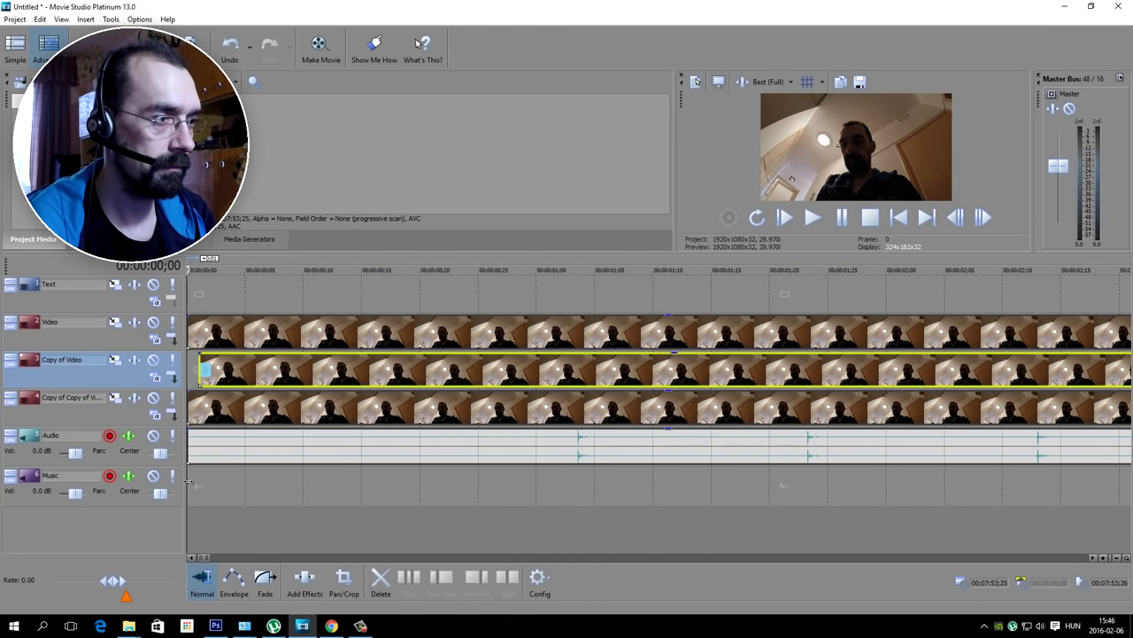
Shift the clip on the Video track so it starts two frames after the timeline start
{"action": "scroll", "coordinate": [191, 489], "scroll_direction": "up", "scroll_amount": 5}
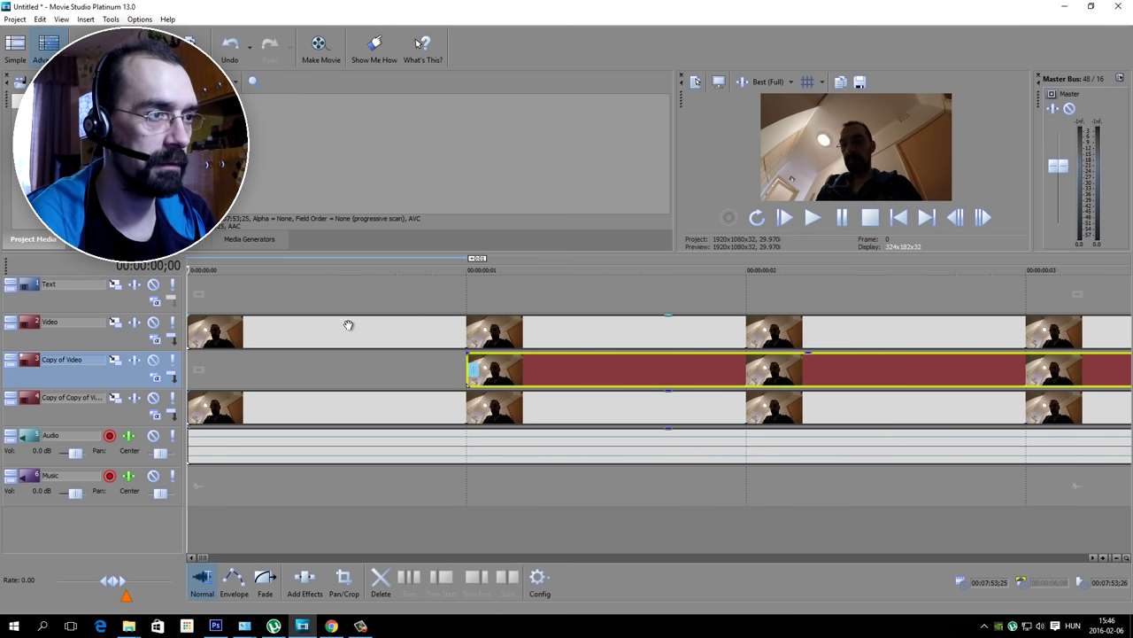
{"action": "left_click", "coordinate": [379, 329]}
{"action": "left_click_drag", "start_coordinate": [381, 329], "coordinate": [809, 316]}
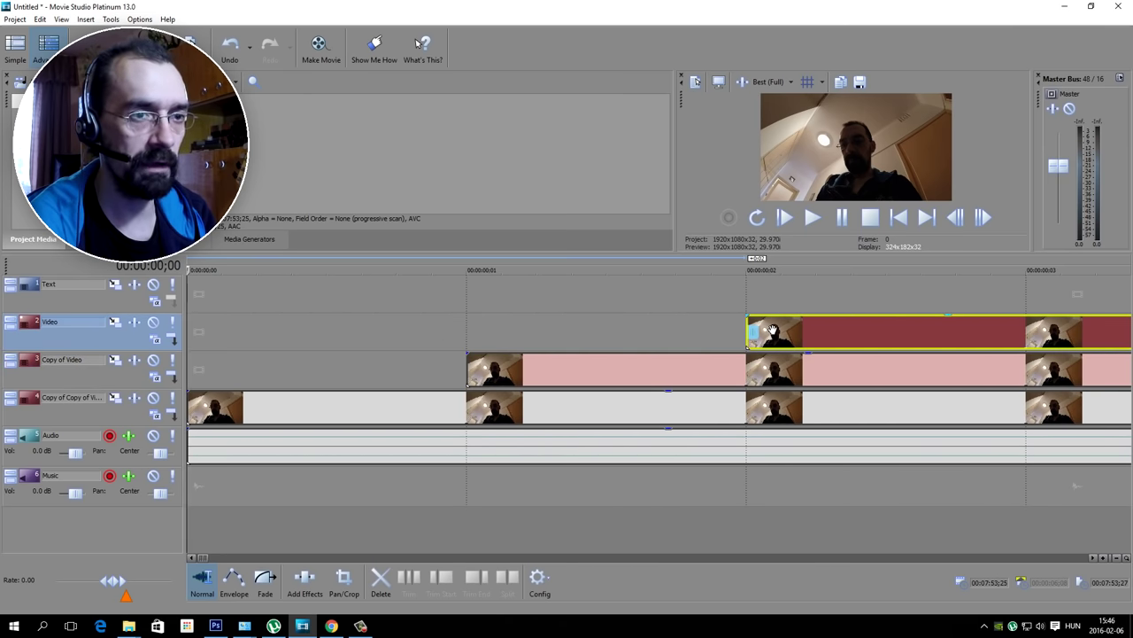
Lower the opacity of the clip on the Copy of Video track and of the clip on the Video track
{"action": "left_click", "coordinate": [706, 363]}
{"action": "left_click_drag", "start_coordinate": [705, 364], "coordinate": [706, 383]}
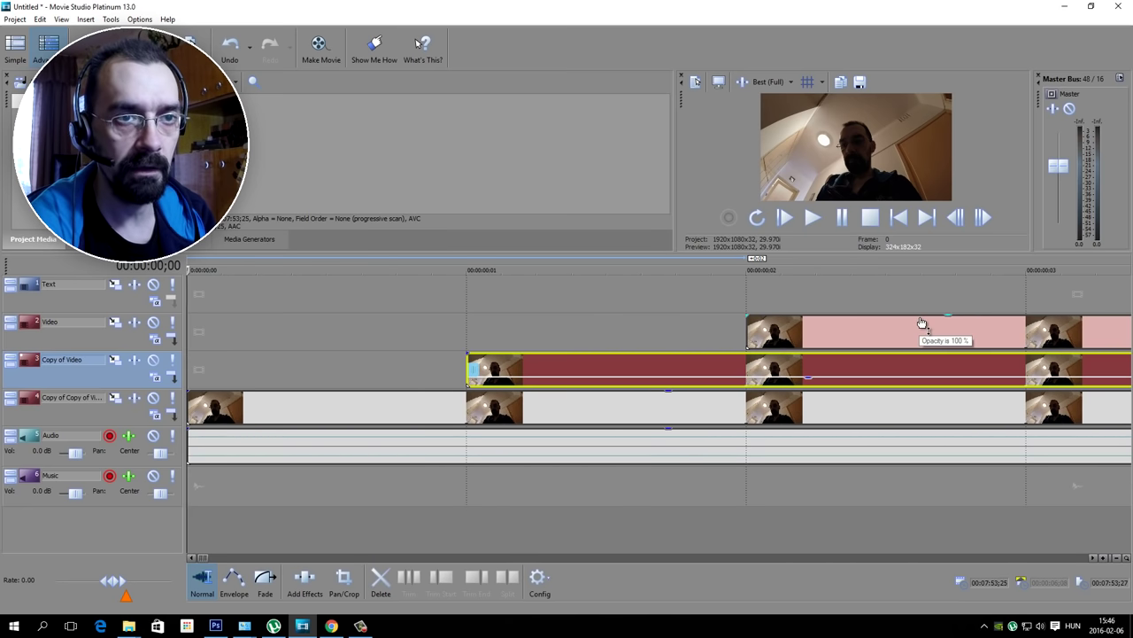
{"action": "left_click", "coordinate": [920, 328]}
{"action": "left_click_drag", "start_coordinate": [921, 327], "coordinate": [923, 350]}
Examine the blended footage at several points along the timeline and enlarge the preview area
{"action": "scroll", "coordinate": [697, 482], "scroll_direction": "down", "scroll_amount": 10}
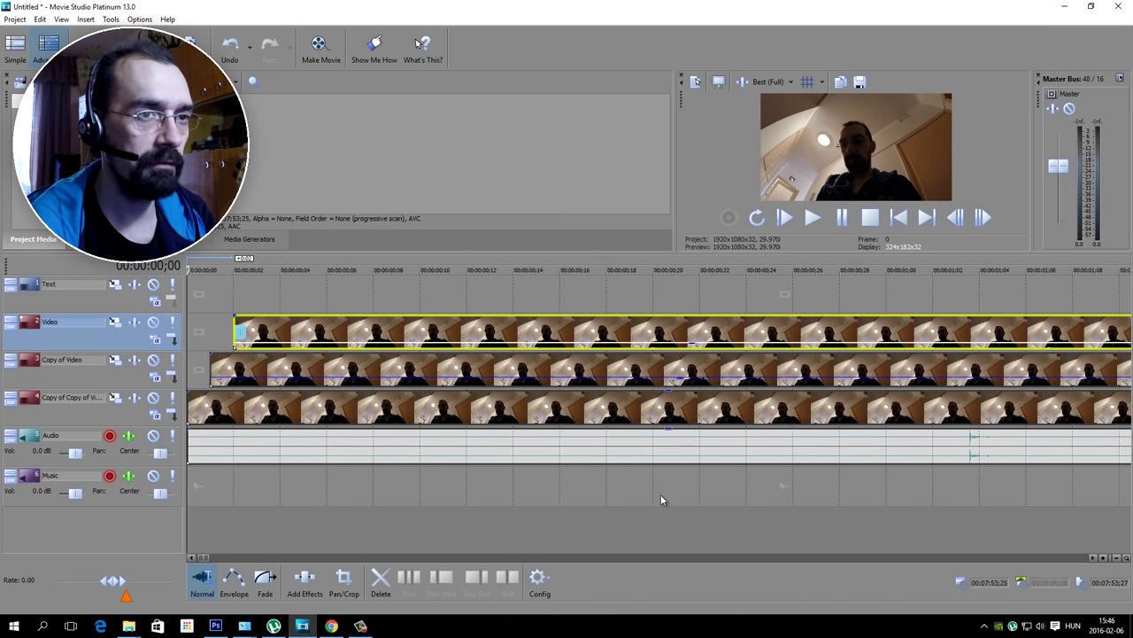
{"action": "scroll", "coordinate": [661, 494], "scroll_direction": "down", "scroll_amount": 4}
{"action": "scroll", "coordinate": [654, 489], "scroll_direction": "down", "scroll_amount": 8}
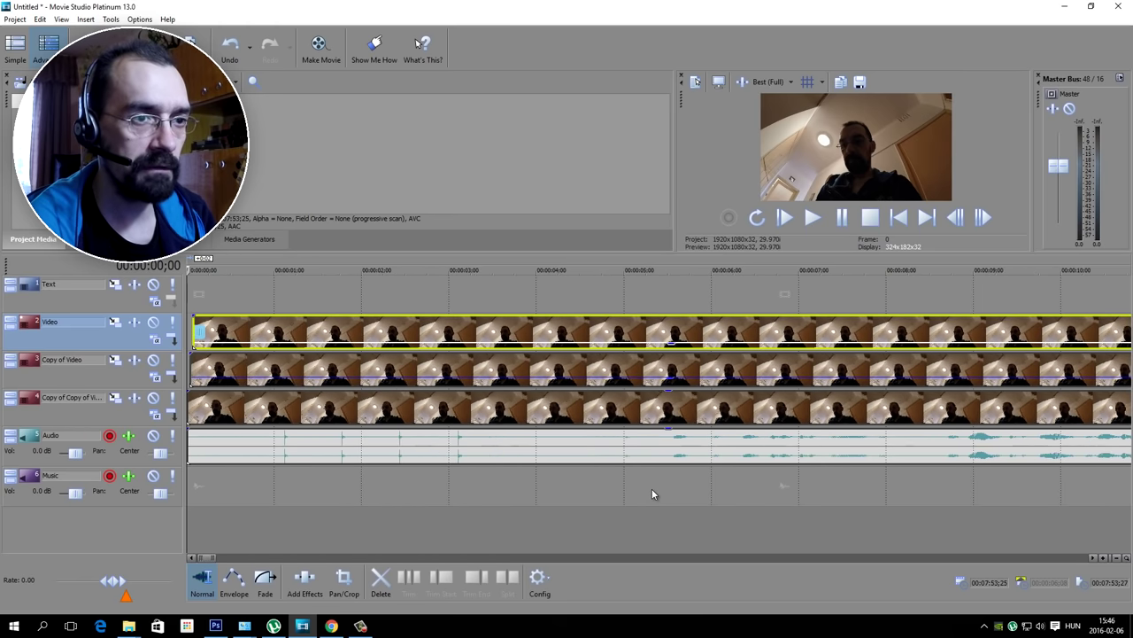
{"action": "left_click", "coordinate": [635, 496]}
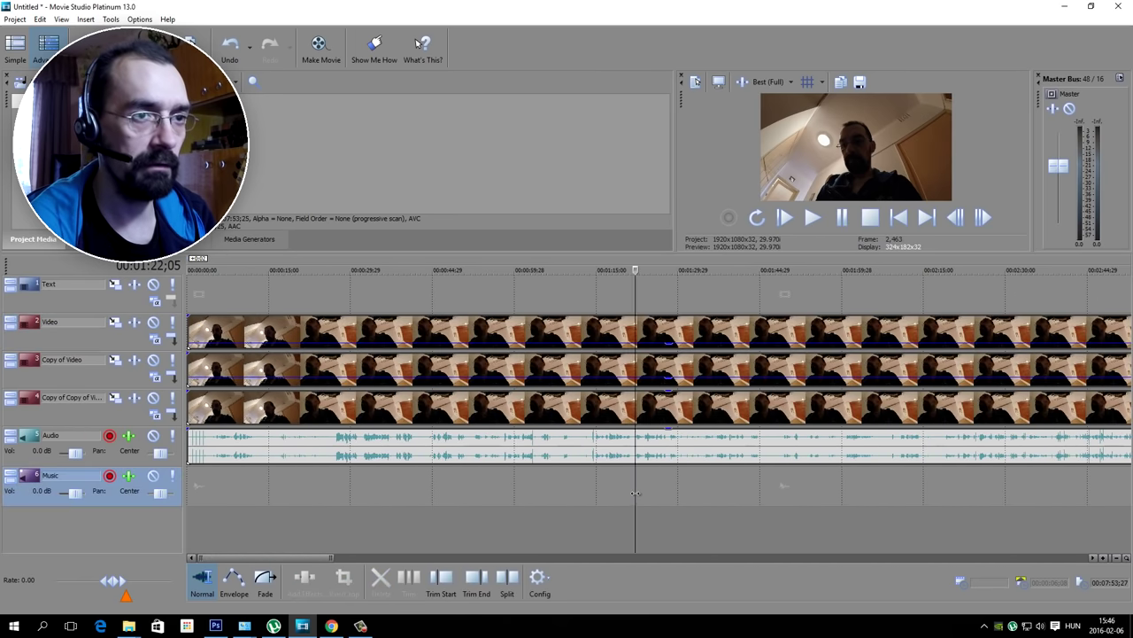
{"action": "left_click", "coordinate": [727, 515]}
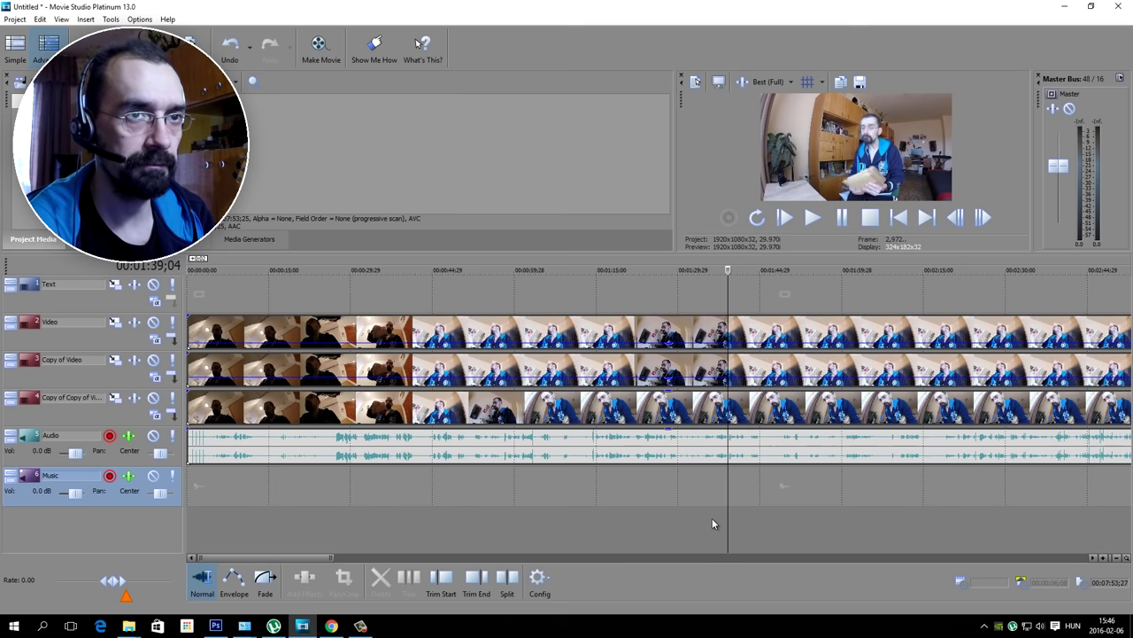
{"action": "left_click", "coordinate": [864, 514]}
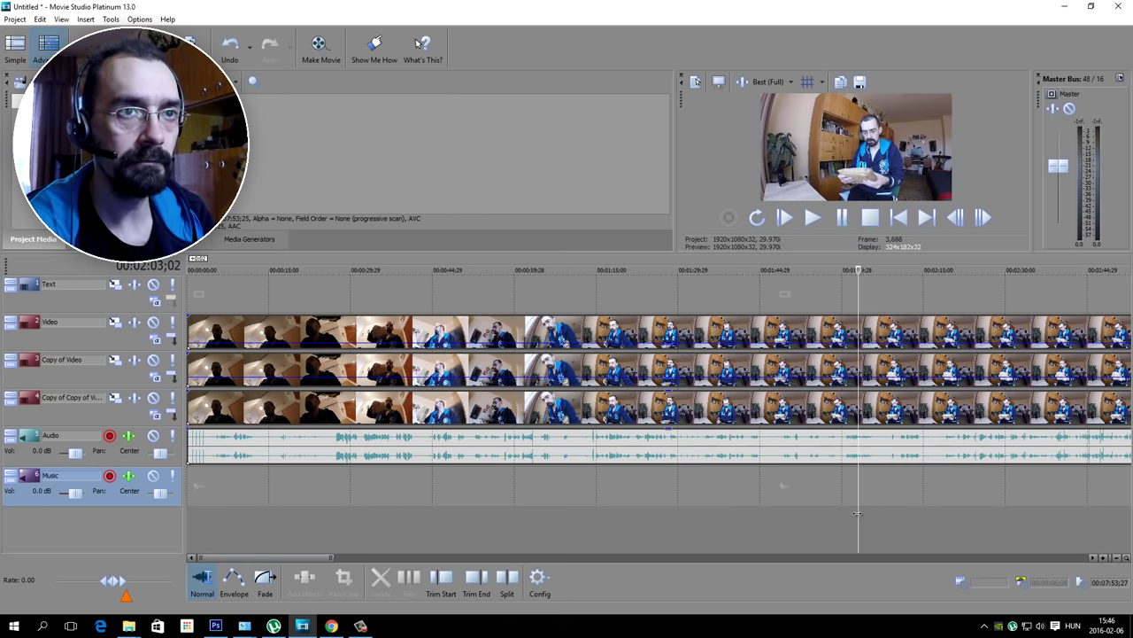
{"action": "scroll", "coordinate": [848, 511], "scroll_direction": "down", "scroll_amount": 3}
{"action": "scroll", "coordinate": [658, 507], "scroll_direction": "down", "scroll_amount": 2}
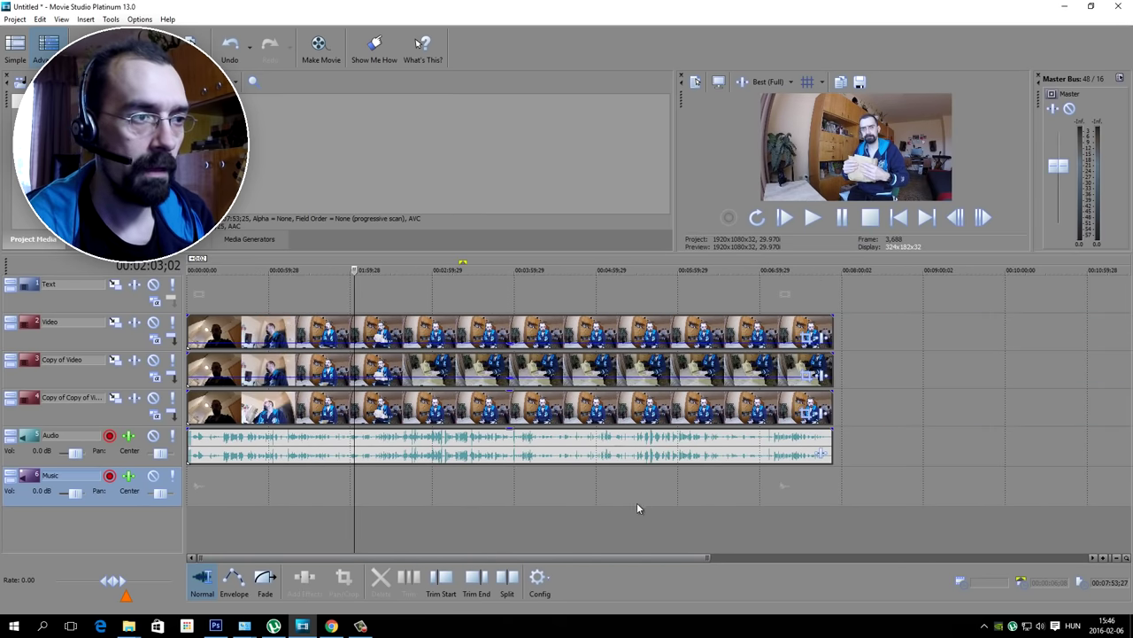
{"action": "left_click", "coordinate": [404, 483]}
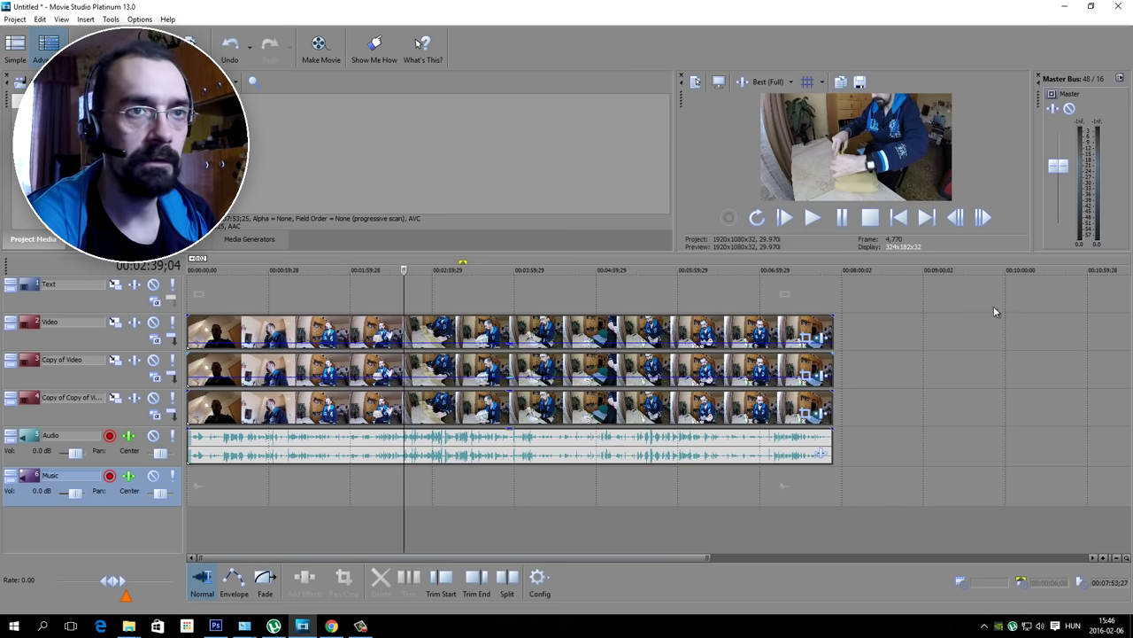
{"action": "left_click", "coordinate": [509, 482]}
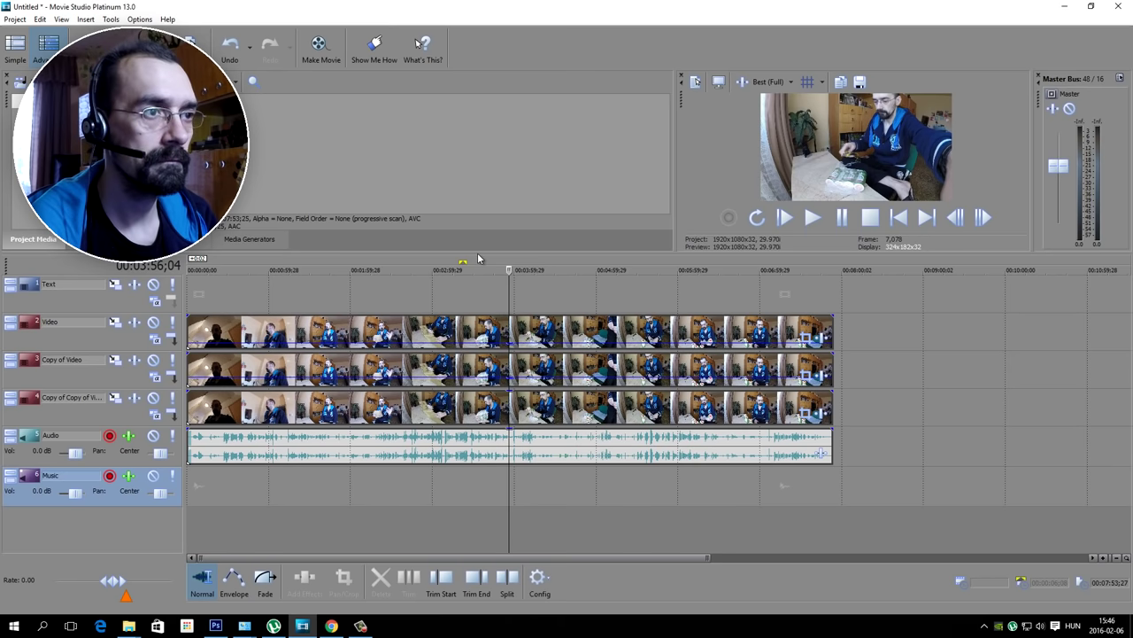
{"action": "left_click_drag", "start_coordinate": [478, 259], "coordinate": [466, 334]}
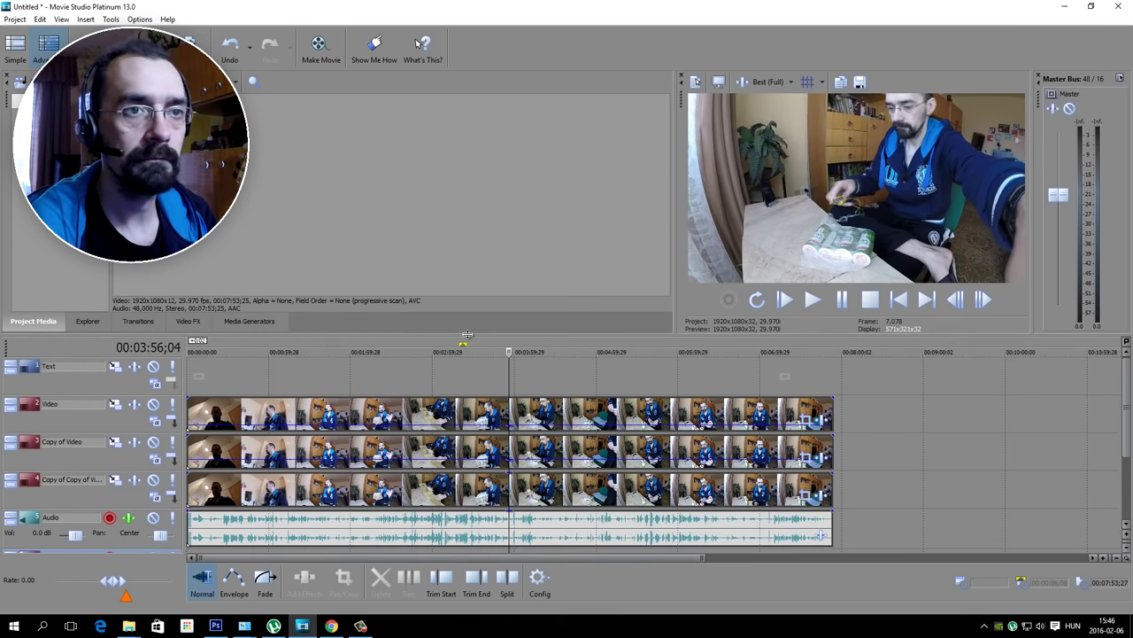
Play back the blended footage from around 00:03:56 and check it in the full-screen preview
{"action": "left_click", "coordinate": [984, 301]}
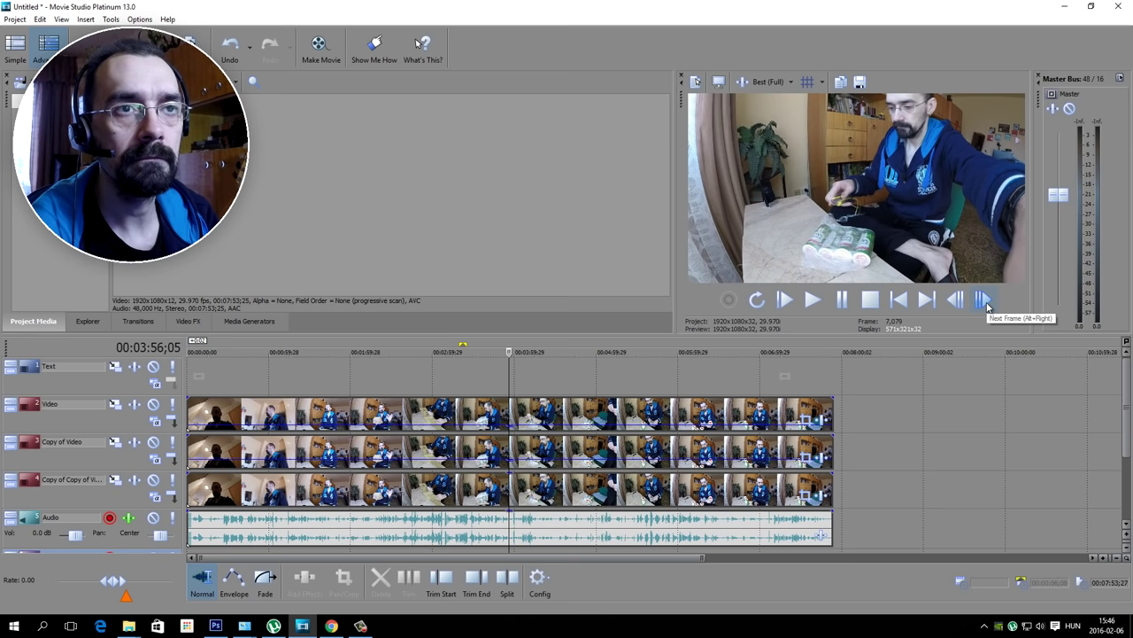
{"action": "left_click", "coordinate": [844, 302]}
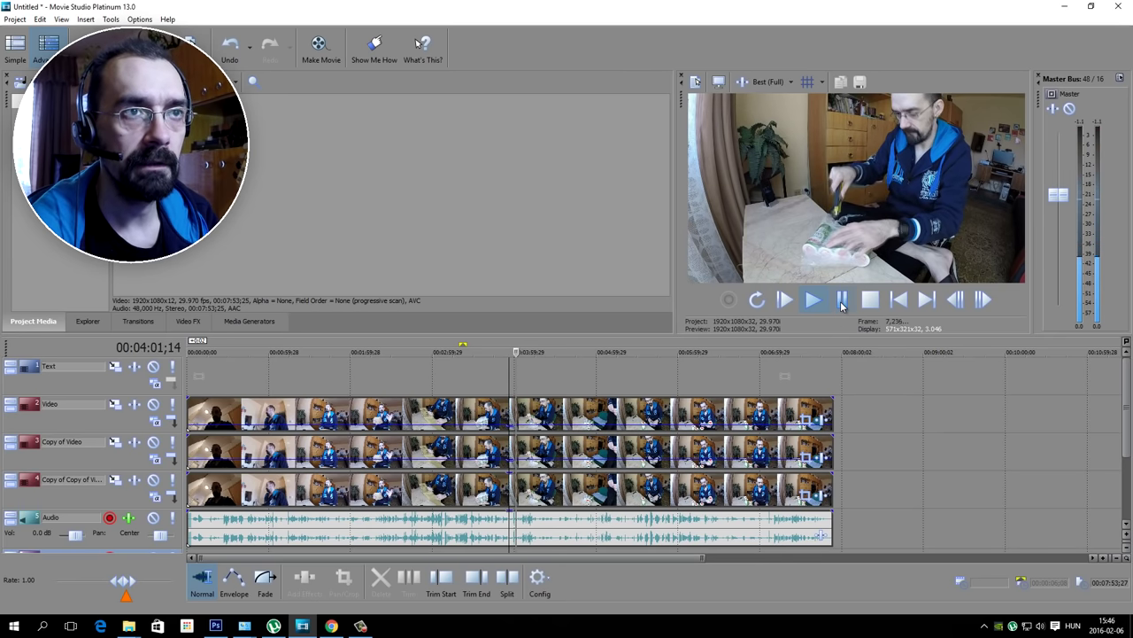
{"action": "left_click", "coordinate": [720, 83]}
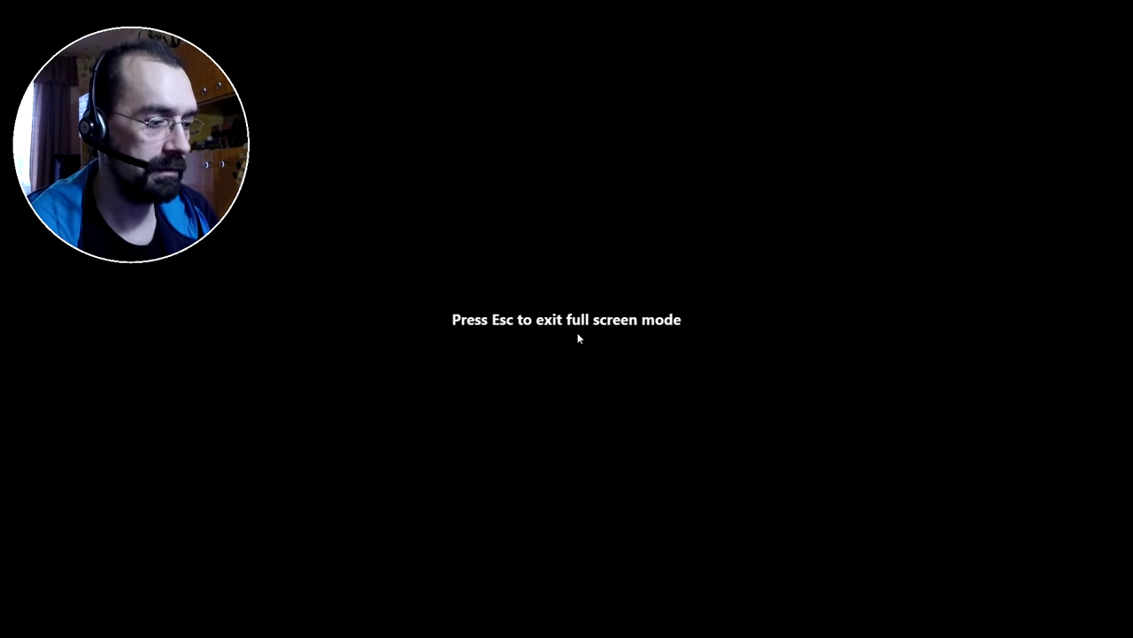
{"action": "key", "text": "Escape"}
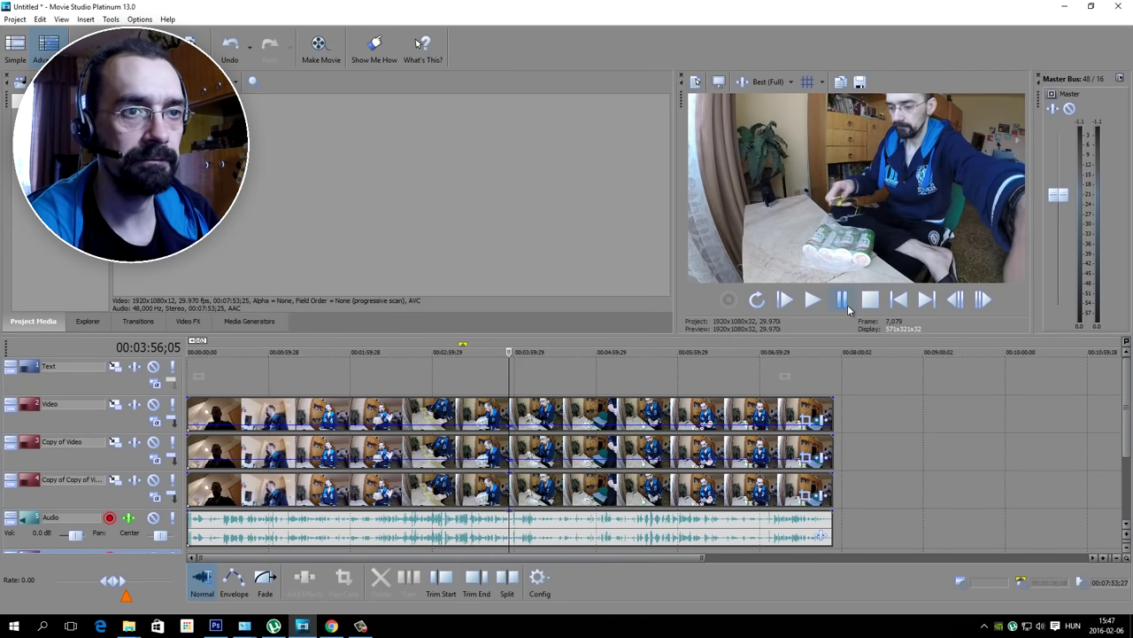
{"action": "left_click", "coordinate": [844, 302]}
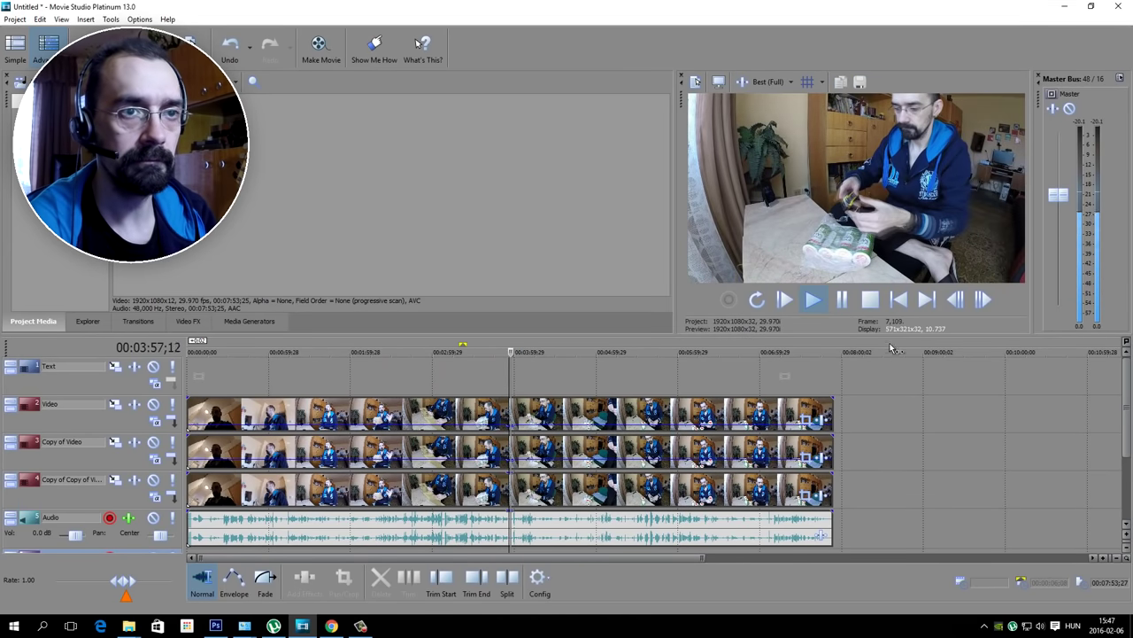
{"action": "left_click", "coordinate": [870, 300]}
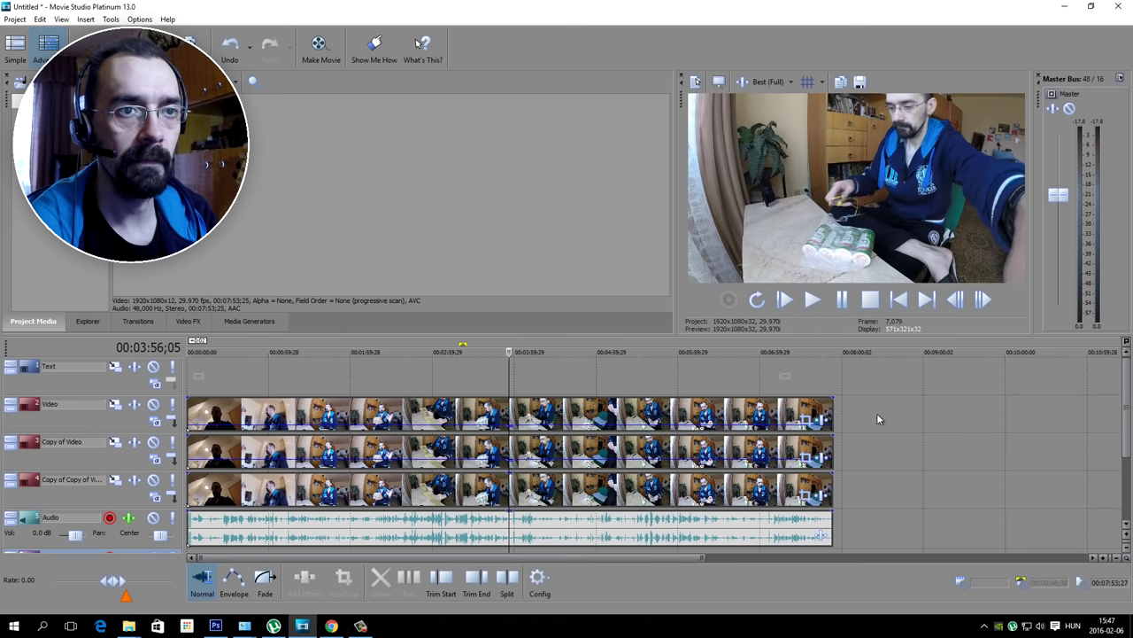
Delete the clips on the Video and Copy of Video tracks
{"action": "left_click", "coordinate": [628, 413]}
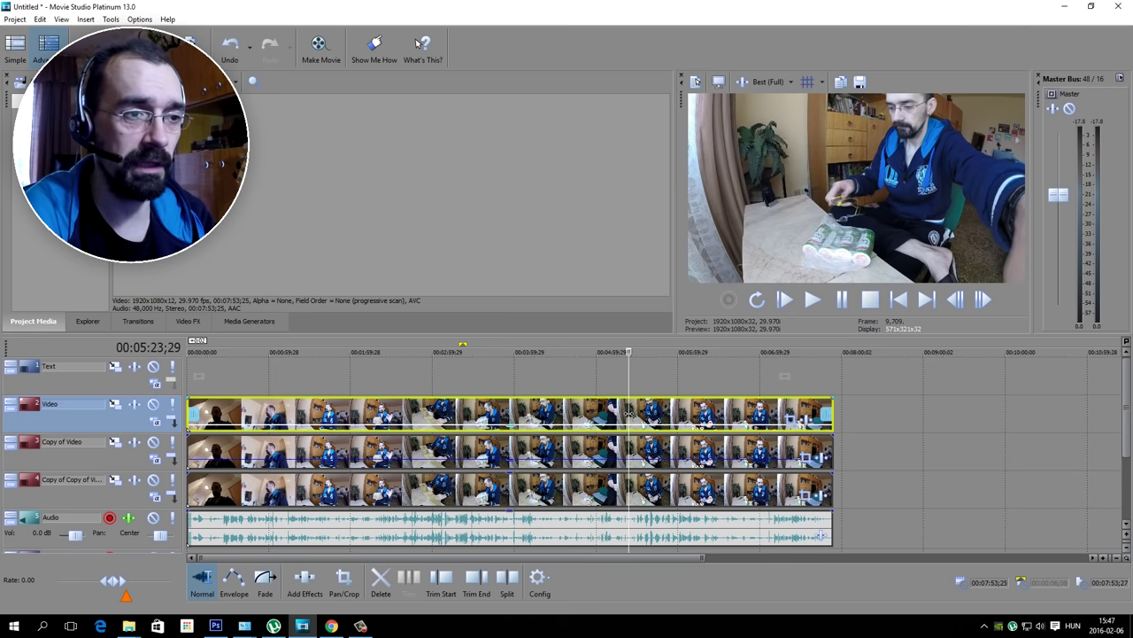
{"action": "key", "text": "Delete"}
{"action": "left_click", "coordinate": [625, 449]}
{"action": "key", "text": "Delete"}
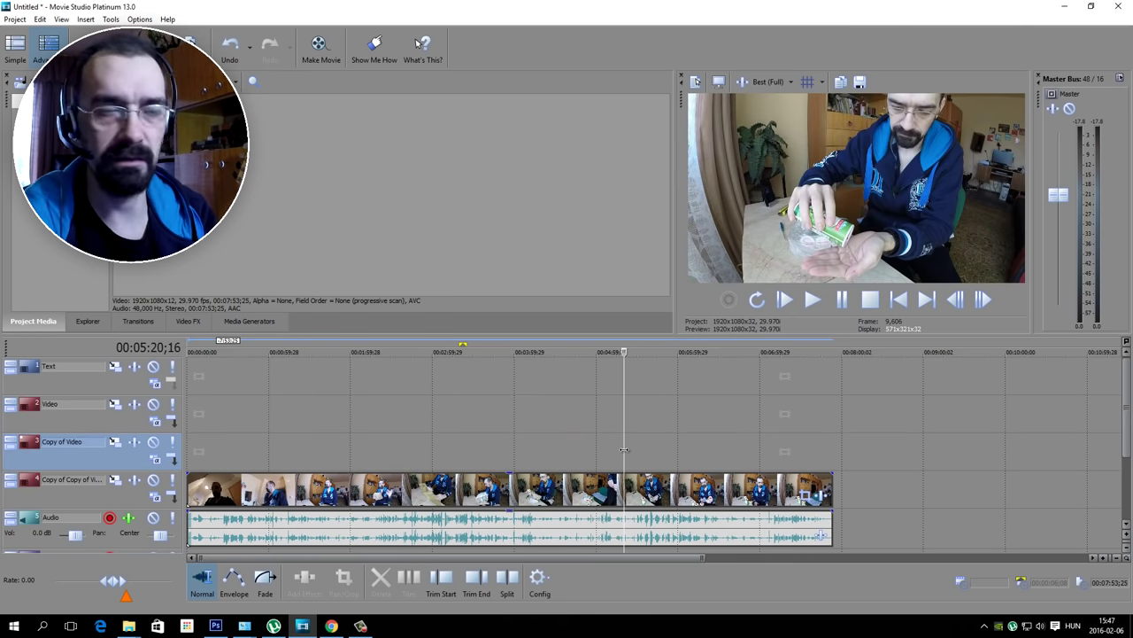
Remove the empty Copy of Video and Video tracks from the project
{"action": "right_click", "coordinate": [133, 460]}
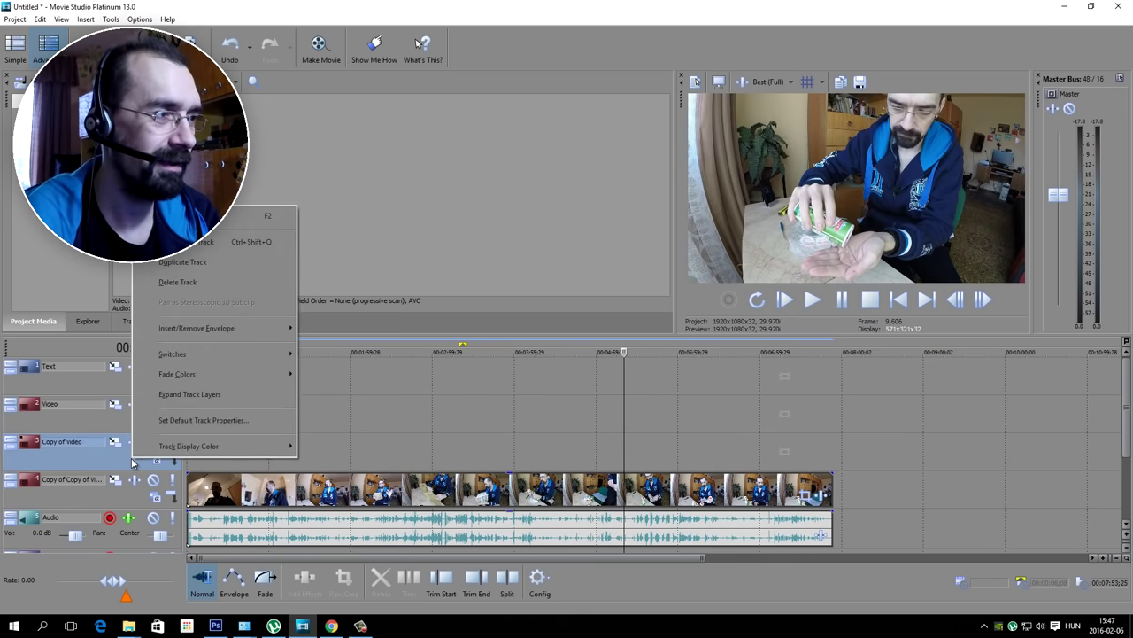
{"action": "left_click", "coordinate": [195, 283]}
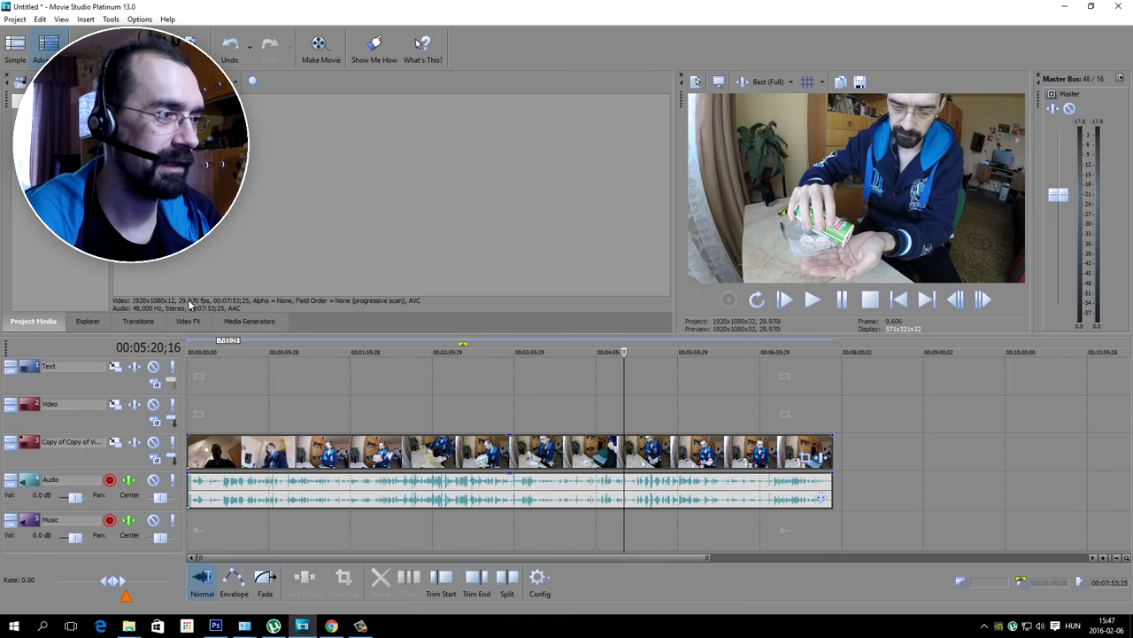
{"action": "right_click", "coordinate": [112, 425]}
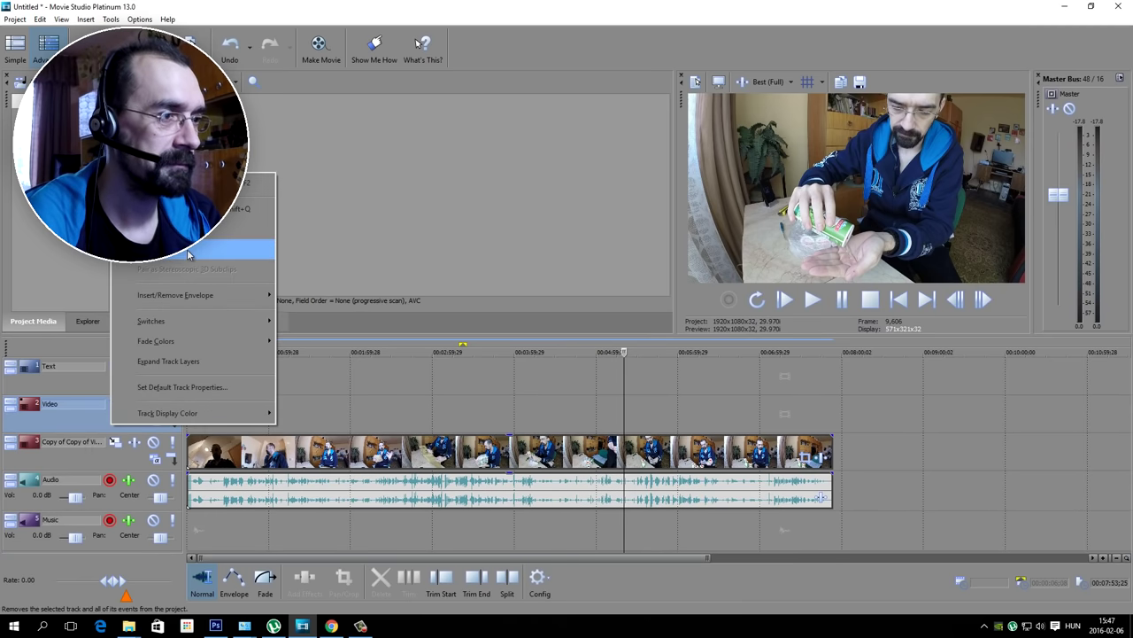
{"action": "left_click", "coordinate": [177, 248]}
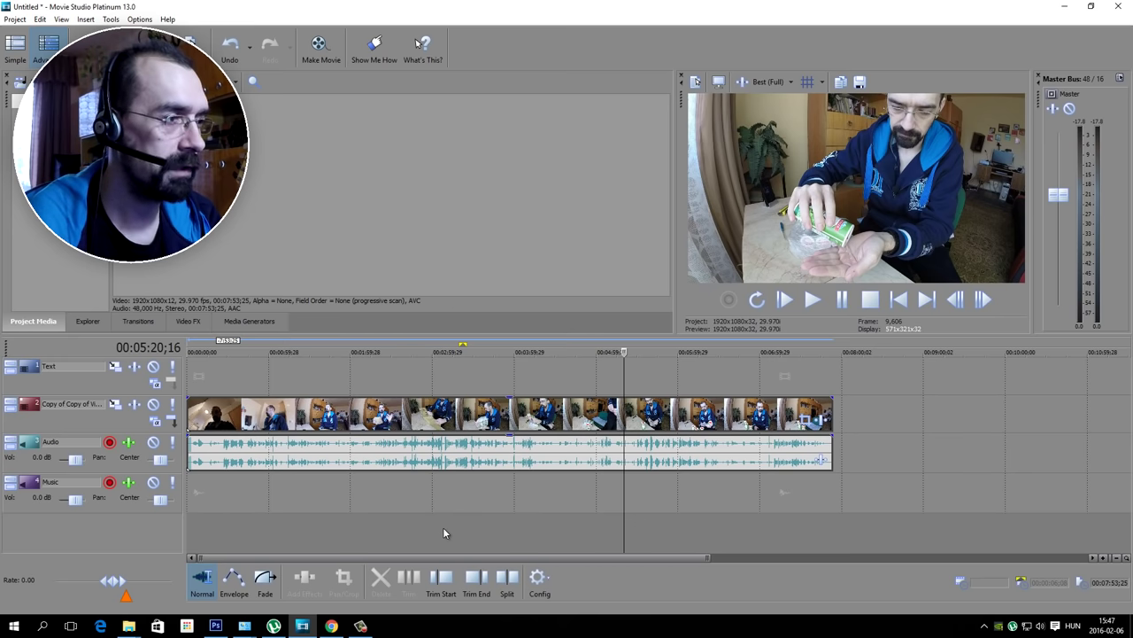
Examine the overlay mode options of the remaining video track and the footage at two points on the timeline
{"action": "left_click", "coordinate": [155, 424]}
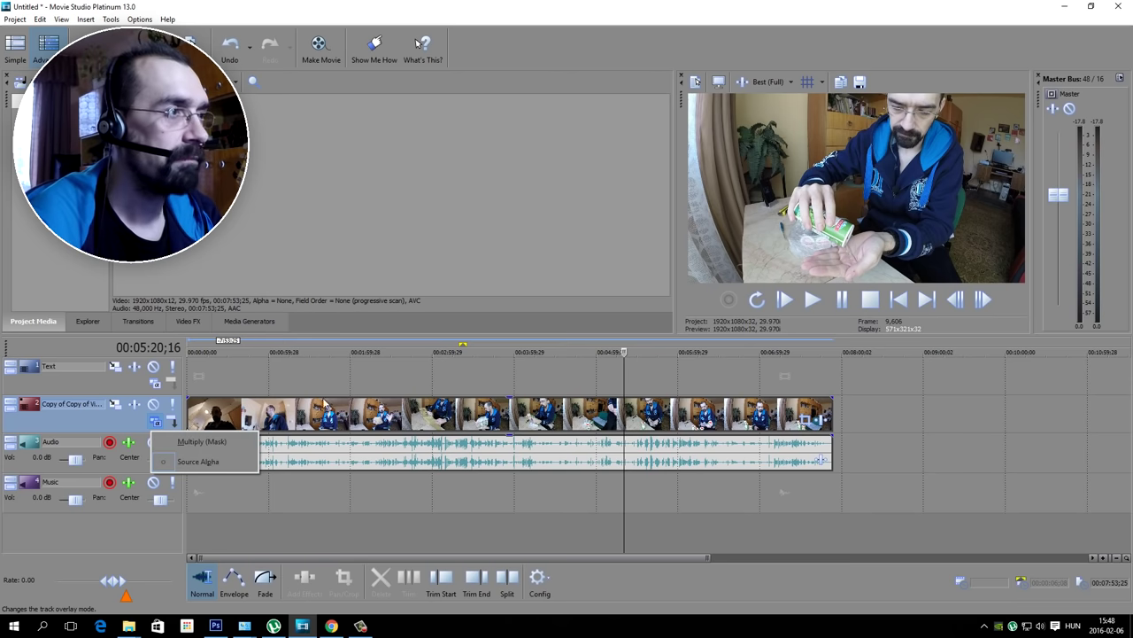
{"action": "left_click", "coordinate": [369, 380]}
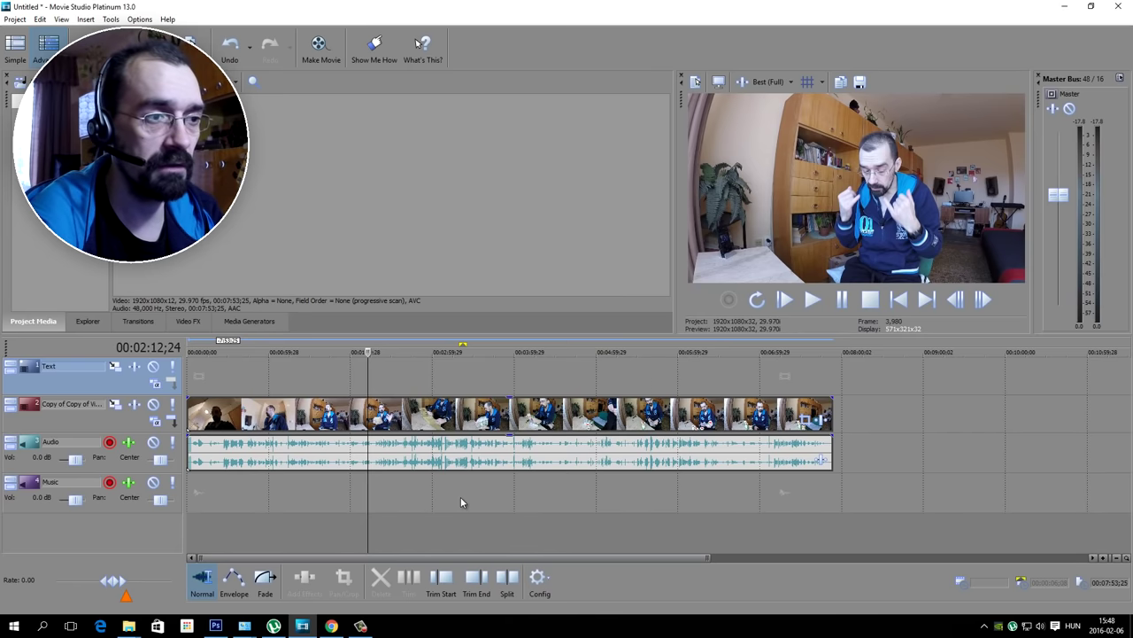
{"action": "left_click", "coordinate": [459, 525]}
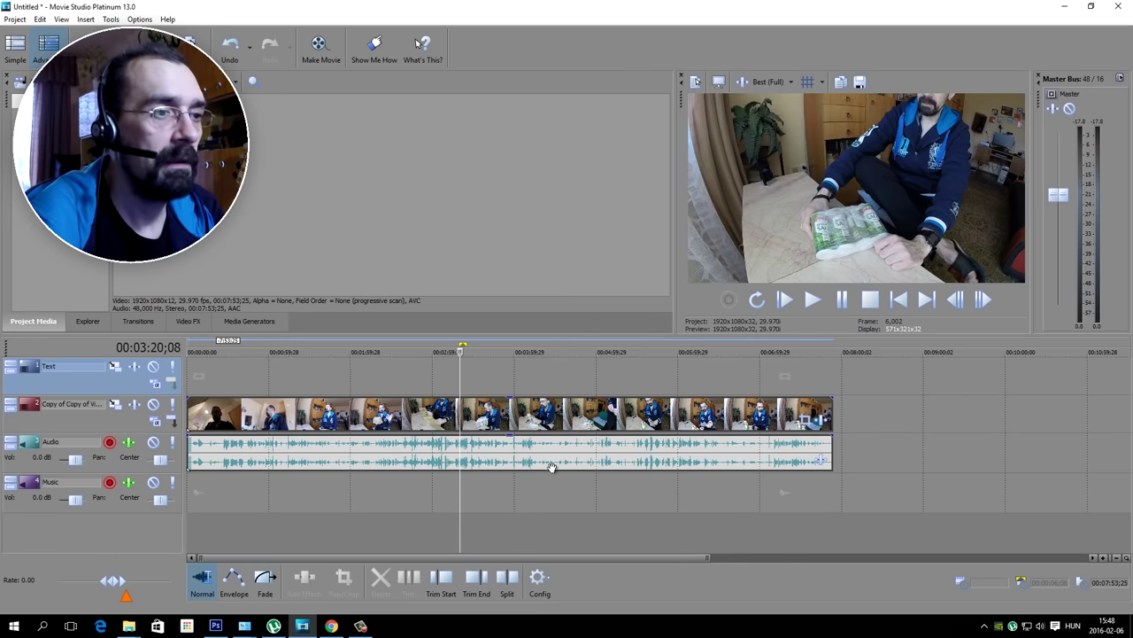
View the audio clip's properties, including its switches and time stretch / pitch shift method
{"action": "left_click", "coordinate": [519, 456]}
{"action": "right_click", "coordinate": [519, 456]}
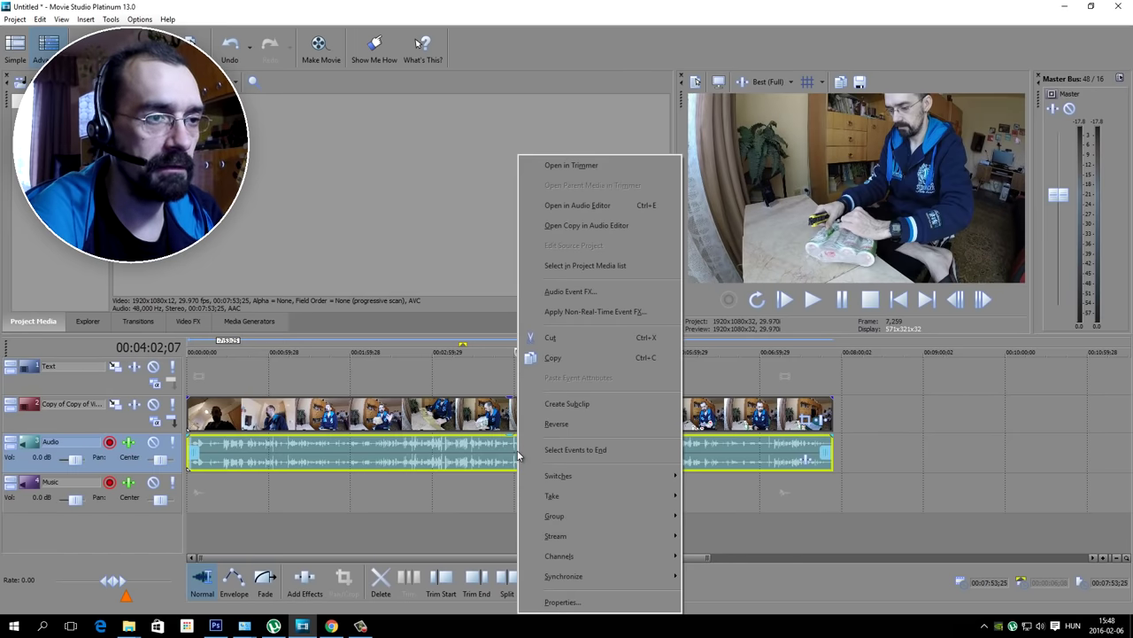
{"action": "left_click", "coordinate": [561, 601]}
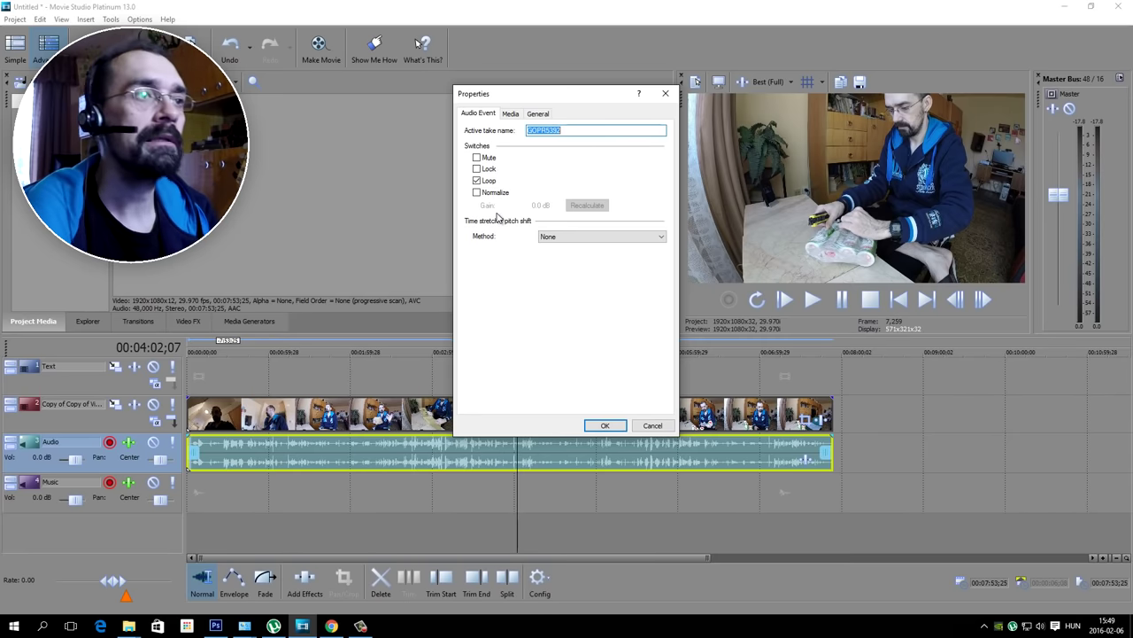
{"action": "left_click", "coordinate": [604, 426]}
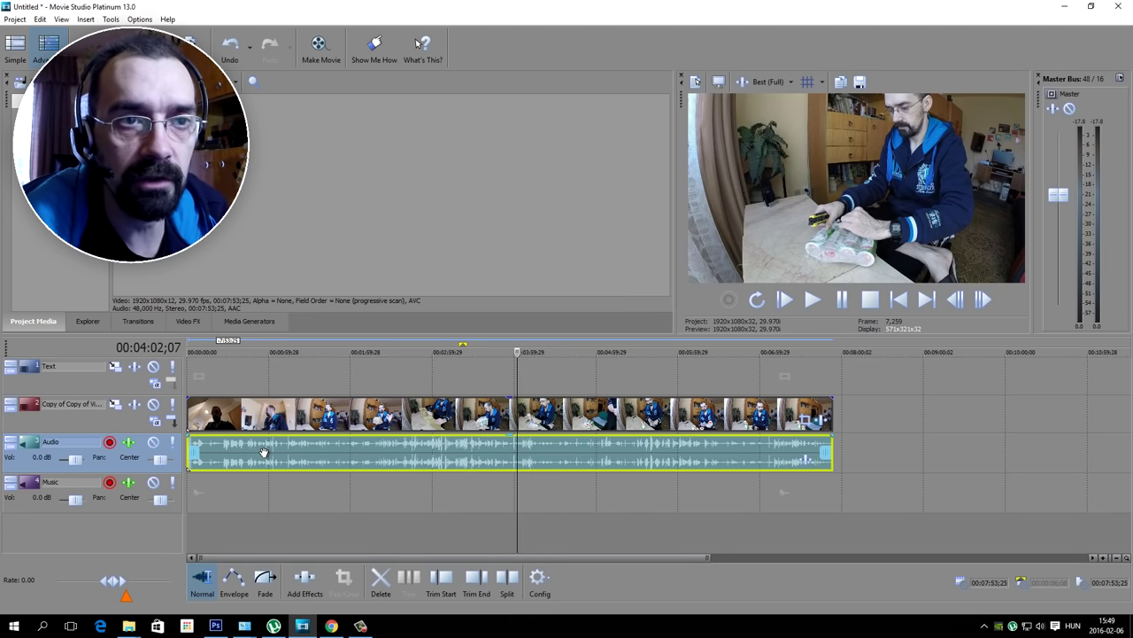
Browse the available transition presets, including 3D Blinds, 3D Fly In/Out, Gradient Wipe, Page Peel and Star Wipe
{"action": "left_click", "coordinate": [630, 360]}
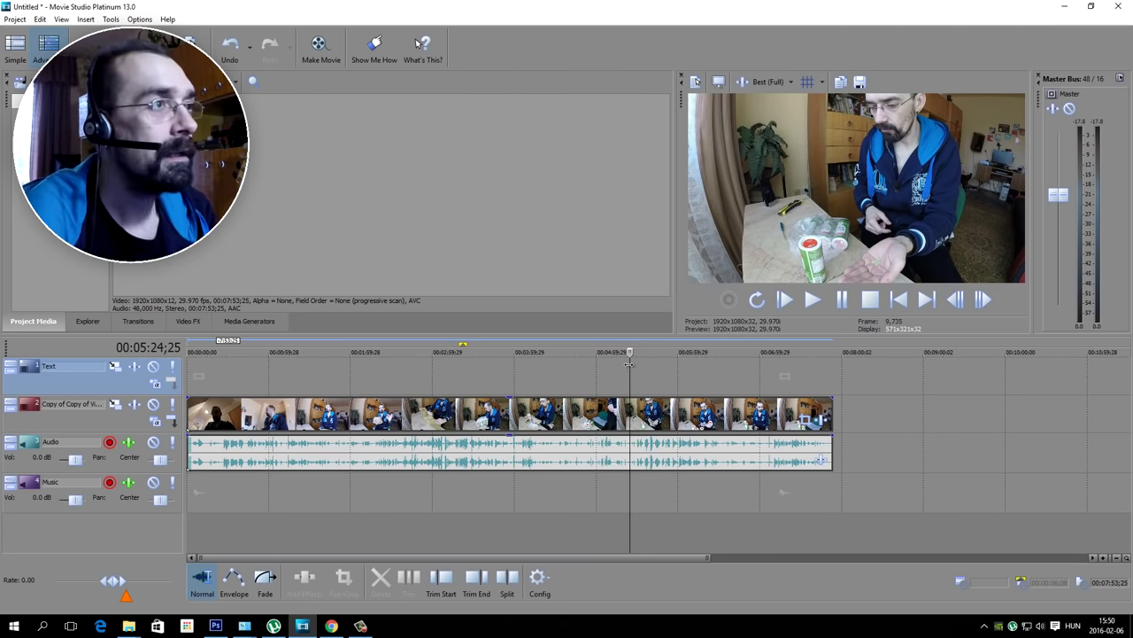
{"action": "left_click", "coordinate": [566, 377]}
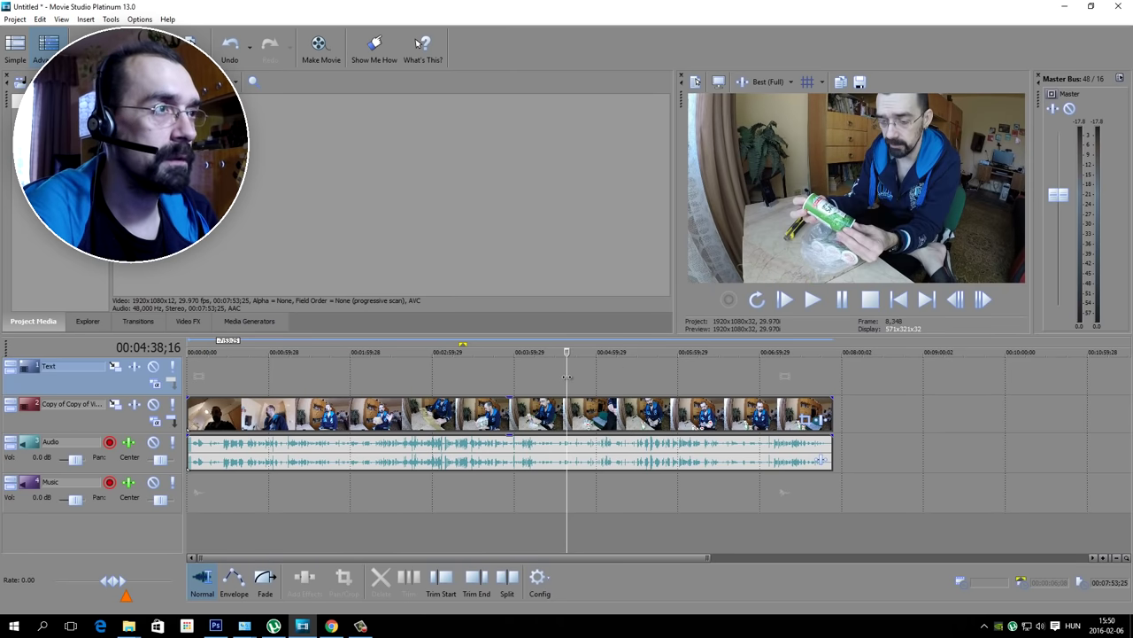
{"action": "left_click", "coordinate": [96, 321]}
{"action": "left_click", "coordinate": [144, 322]}
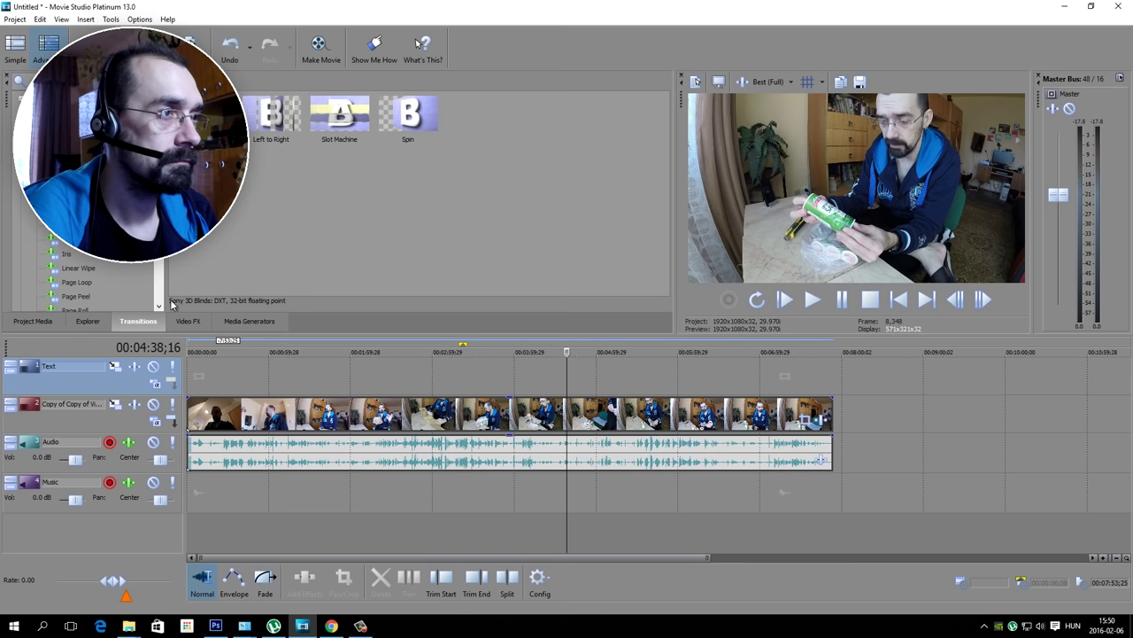
{"action": "key", "text": "Down"}
{"action": "key", "text": "Down"}
{"action": "key", "text": "Down"}
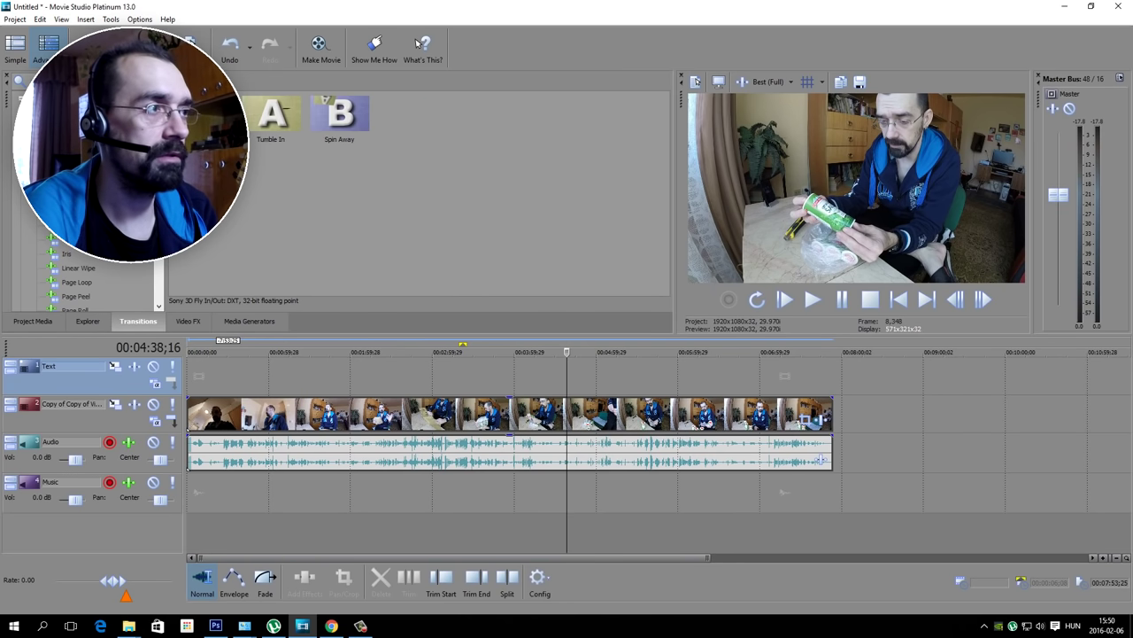
{"action": "left_click", "coordinate": [64, 255]}
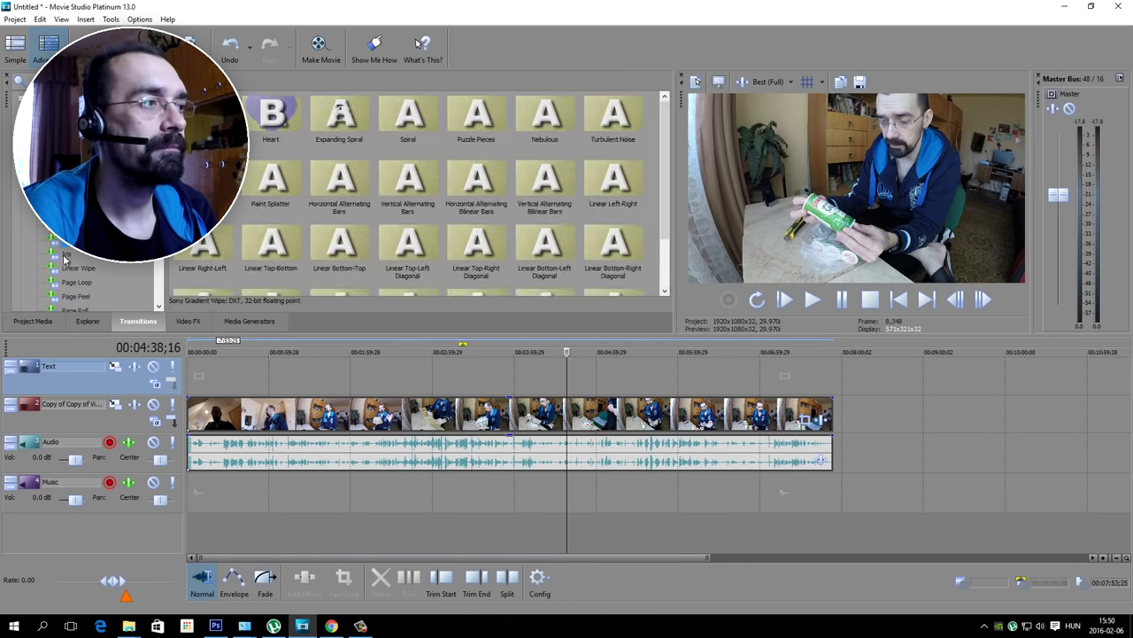
{"action": "left_click", "coordinate": [76, 282]}
{"action": "left_click", "coordinate": [74, 297]}
{"action": "scroll", "coordinate": [88, 279], "scroll_direction": "down", "scroll_amount": 3}
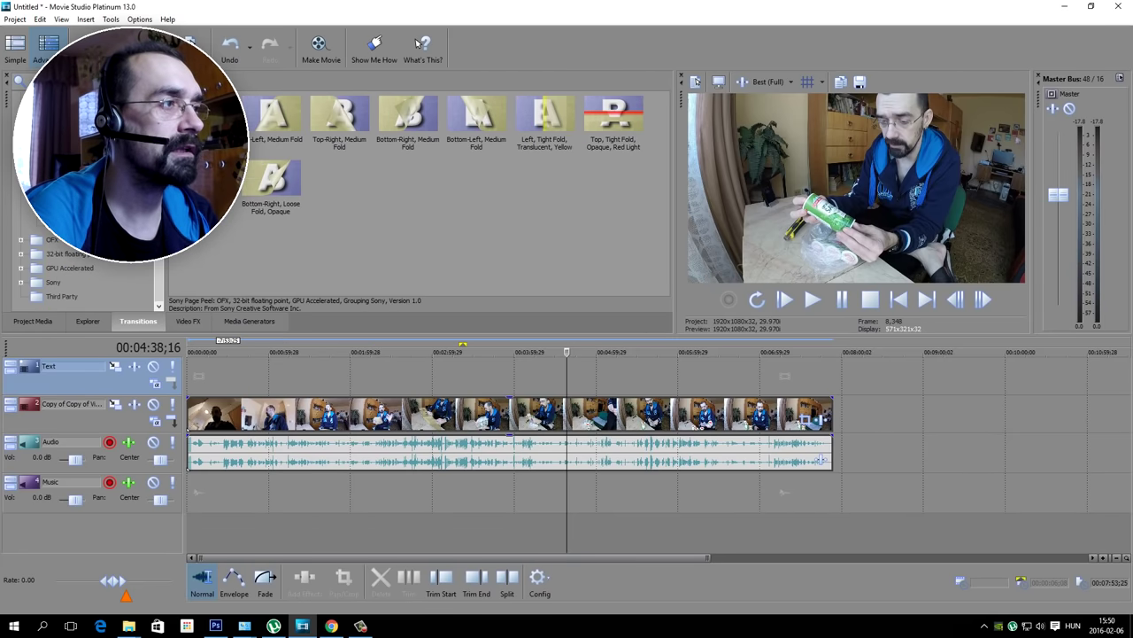
{"action": "left_click", "coordinate": [71, 182]}
{"action": "scroll", "coordinate": [71, 182], "scroll_direction": "up", "scroll_amount": 3}
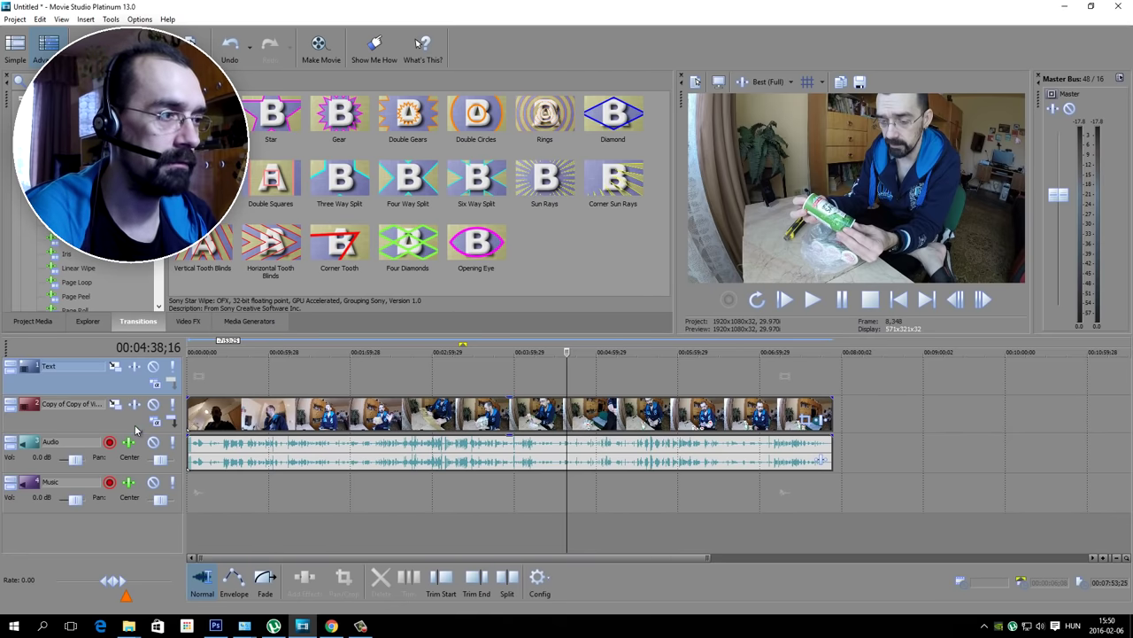
Duplicate the remaining video track and trim the upper clip to a section about 26 seconds long starting at 00:03:38;12
{"action": "right_click", "coordinate": [130, 425]}
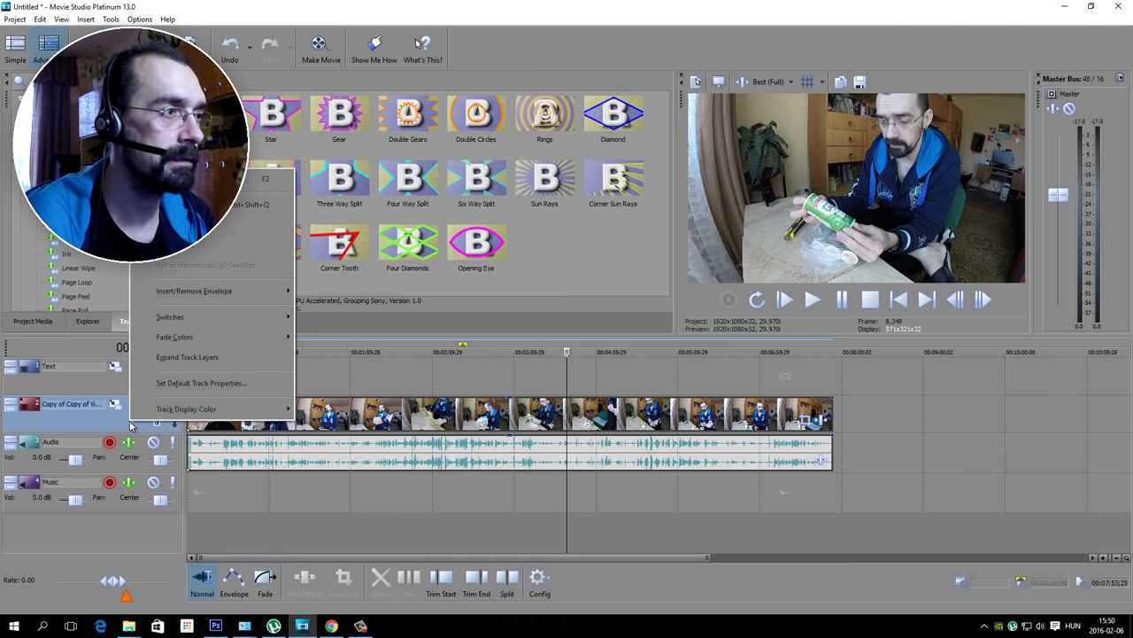
{"action": "left_click", "coordinate": [230, 241]}
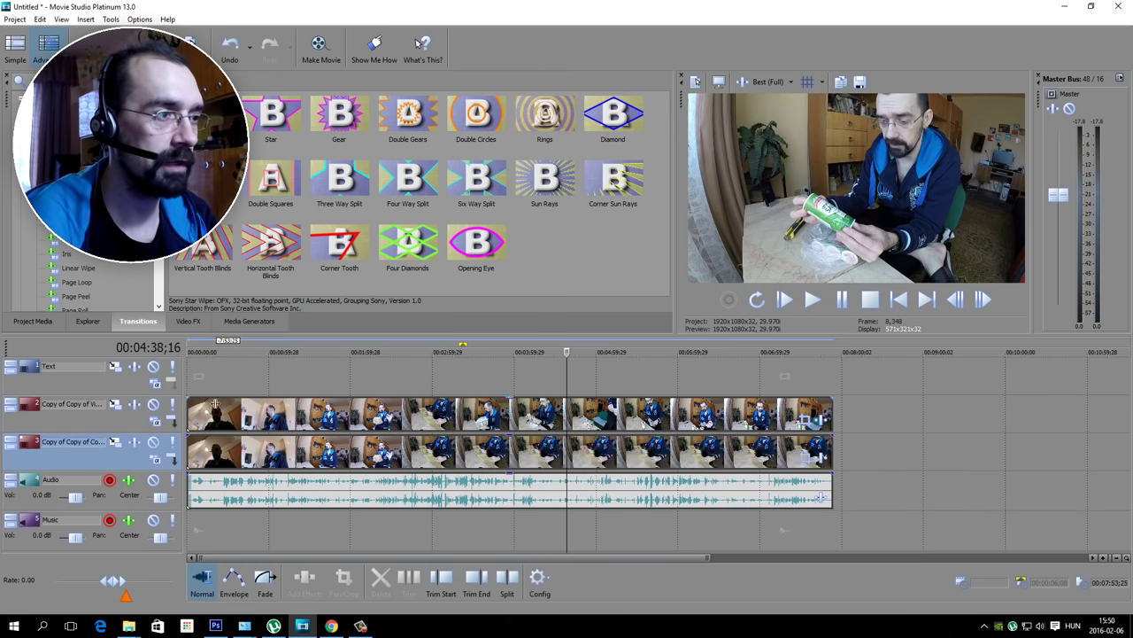
{"action": "left_click_drag", "start_coordinate": [190, 412], "coordinate": [486, 412]}
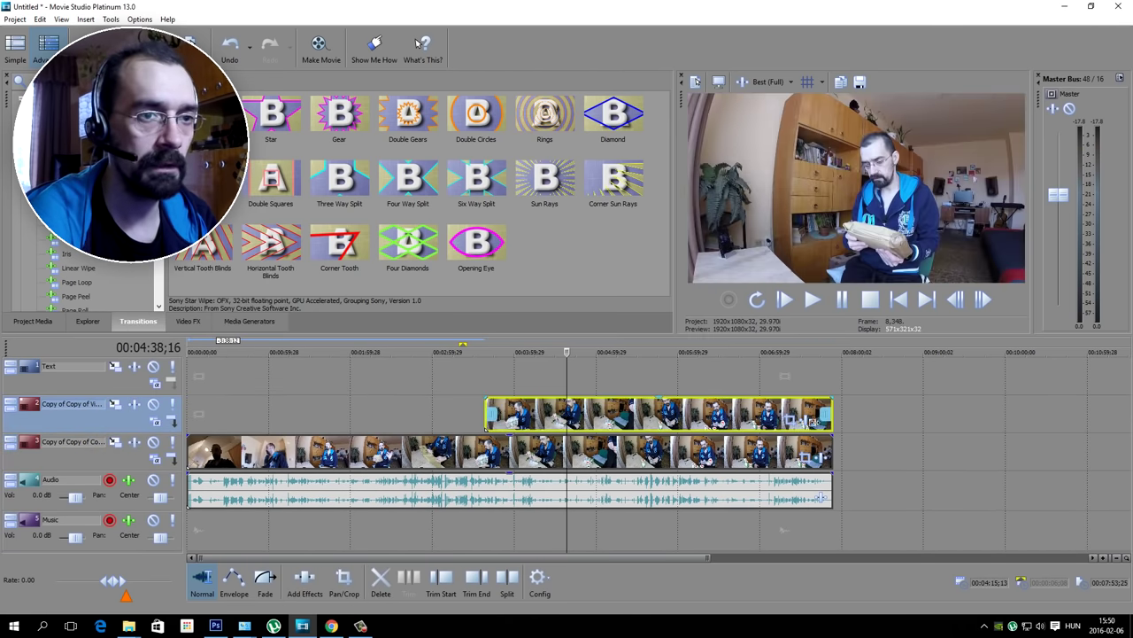
{"action": "left_click_drag", "start_coordinate": [830, 416], "coordinate": [523, 416]}
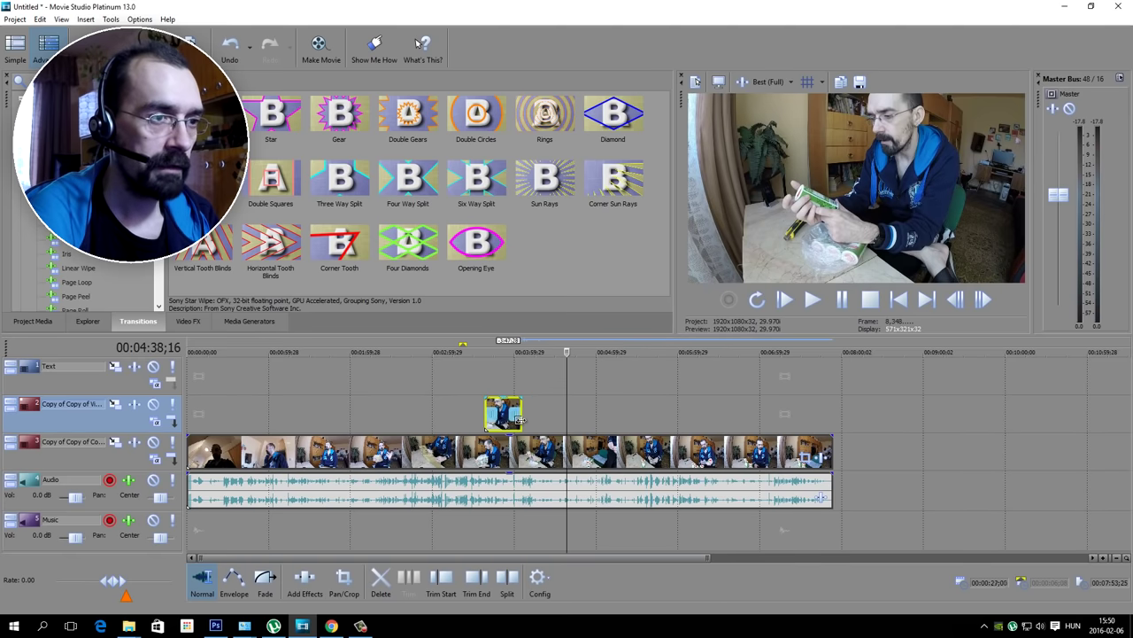
Examine the Event Pan/Crop settings of the short upper clip at its start
{"action": "left_click", "coordinate": [485, 377]}
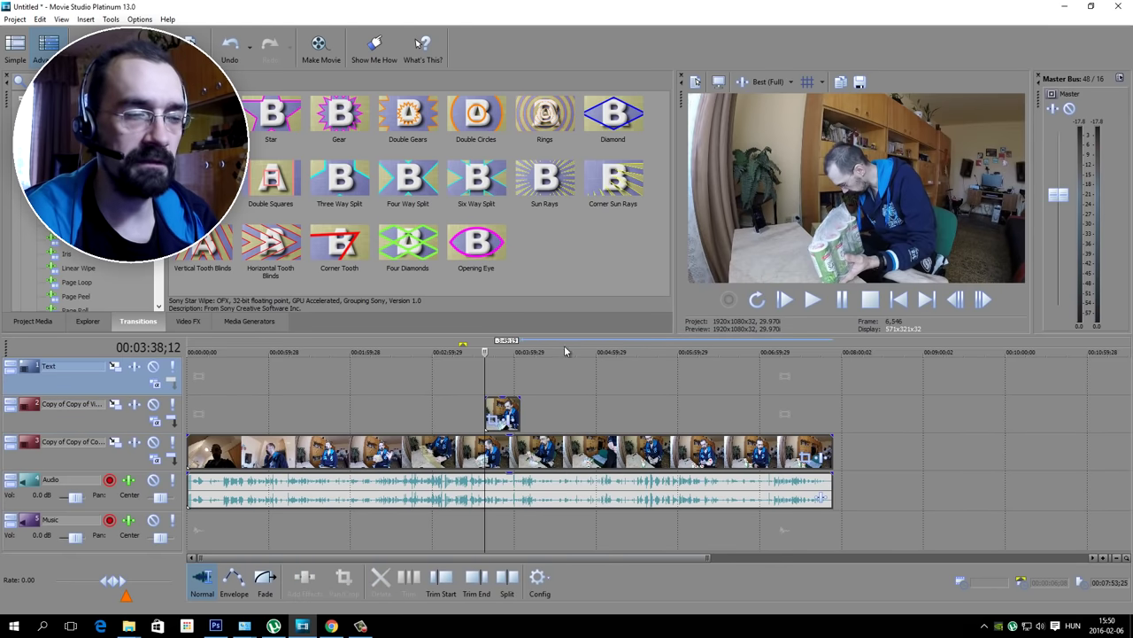
{"action": "scroll", "coordinate": [401, 389], "scroll_direction": "up", "scroll_amount": 5}
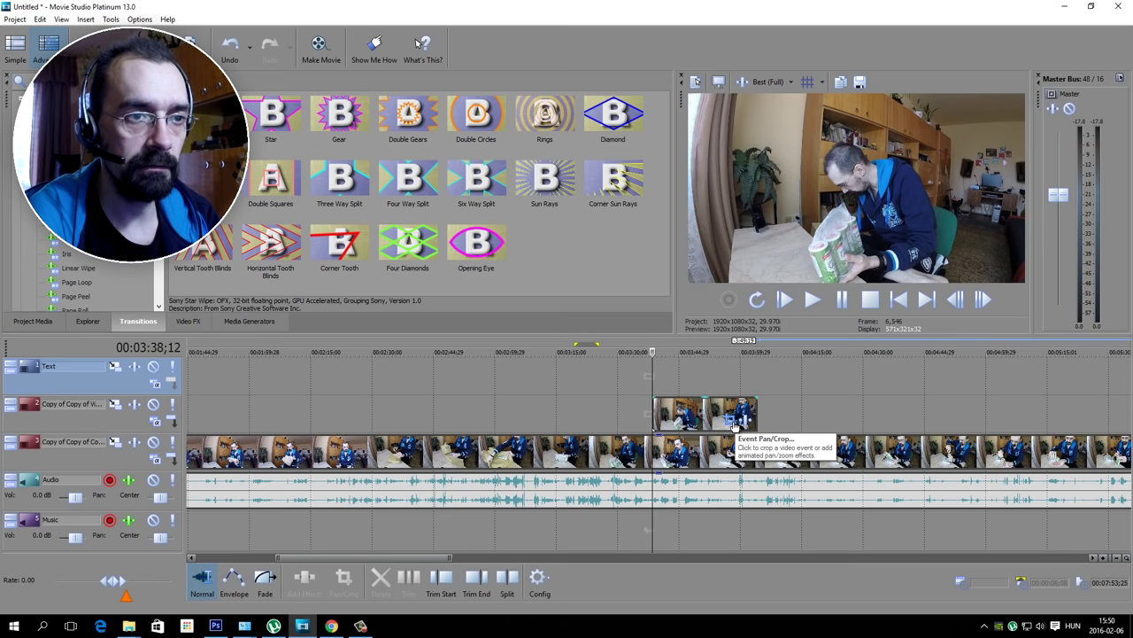
{"action": "left_click", "coordinate": [734, 426]}
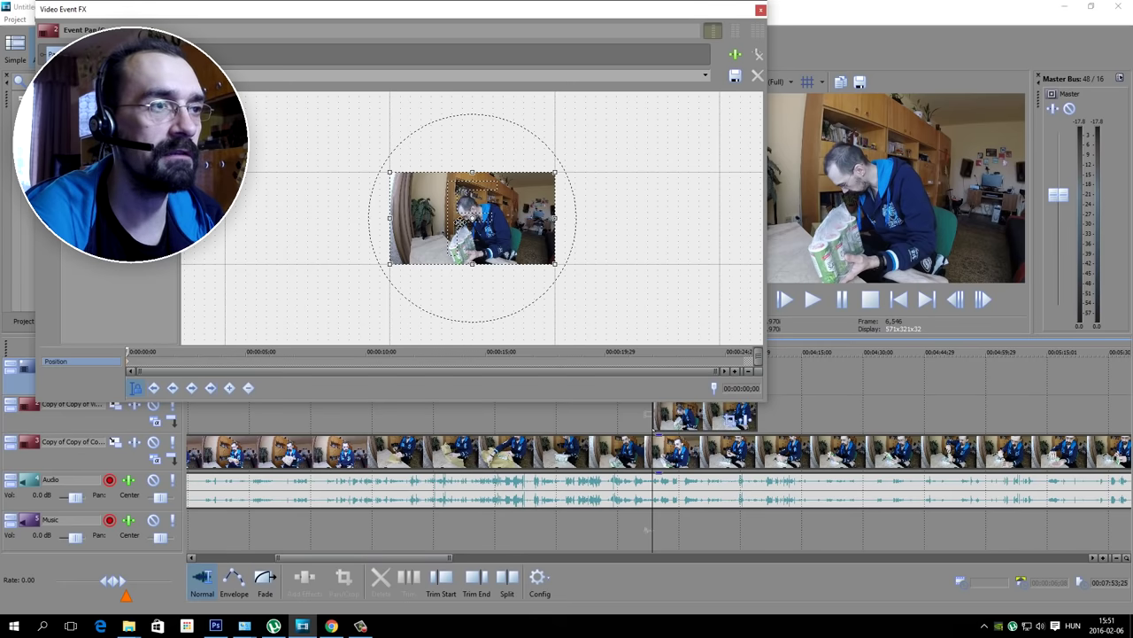
{"action": "left_click", "coordinate": [760, 10]}
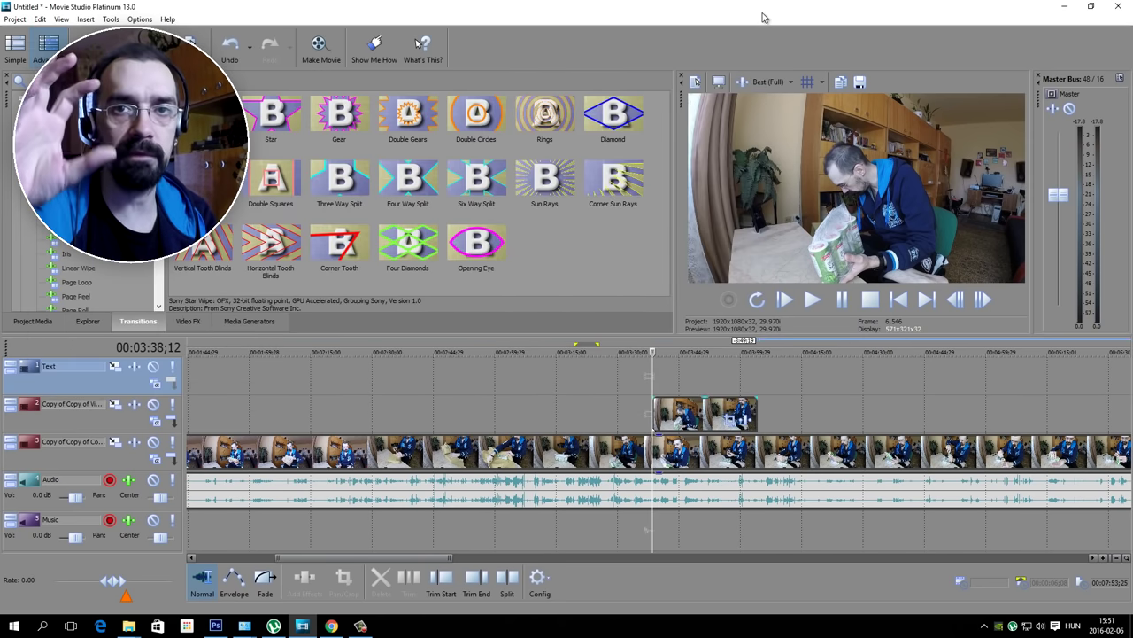
Add the Sony Gaussian Blur and Sony Cookie Cutter effects to the short upper clip
{"action": "left_click", "coordinate": [748, 423]}
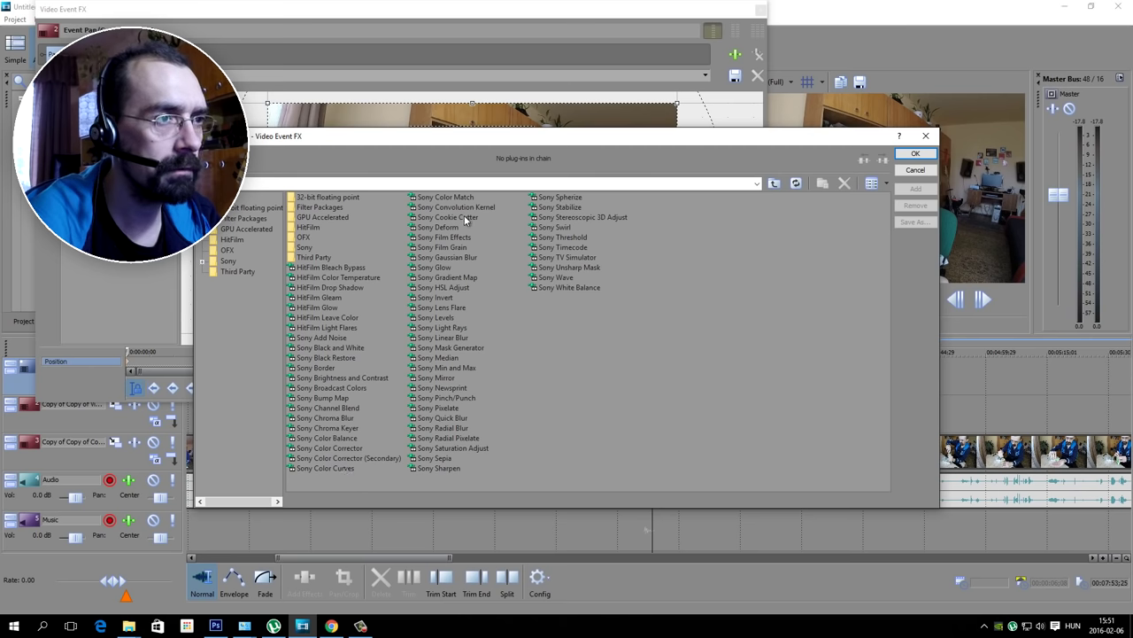
{"action": "double_click", "coordinate": [452, 256]}
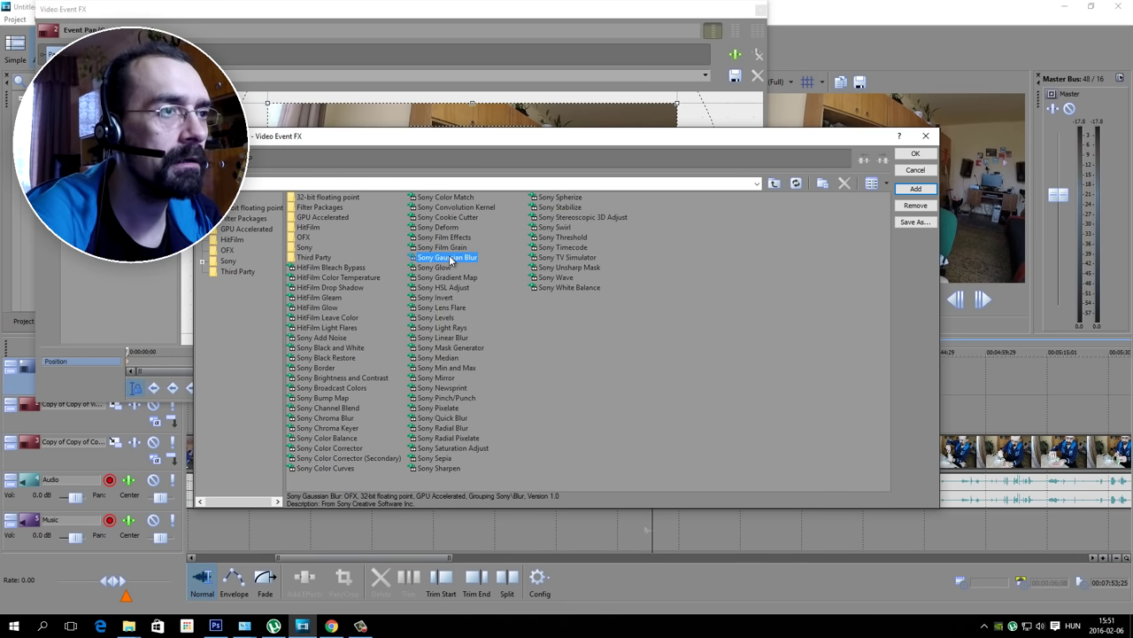
{"action": "double_click", "coordinate": [459, 218]}
{"action": "left_click", "coordinate": [900, 157]}
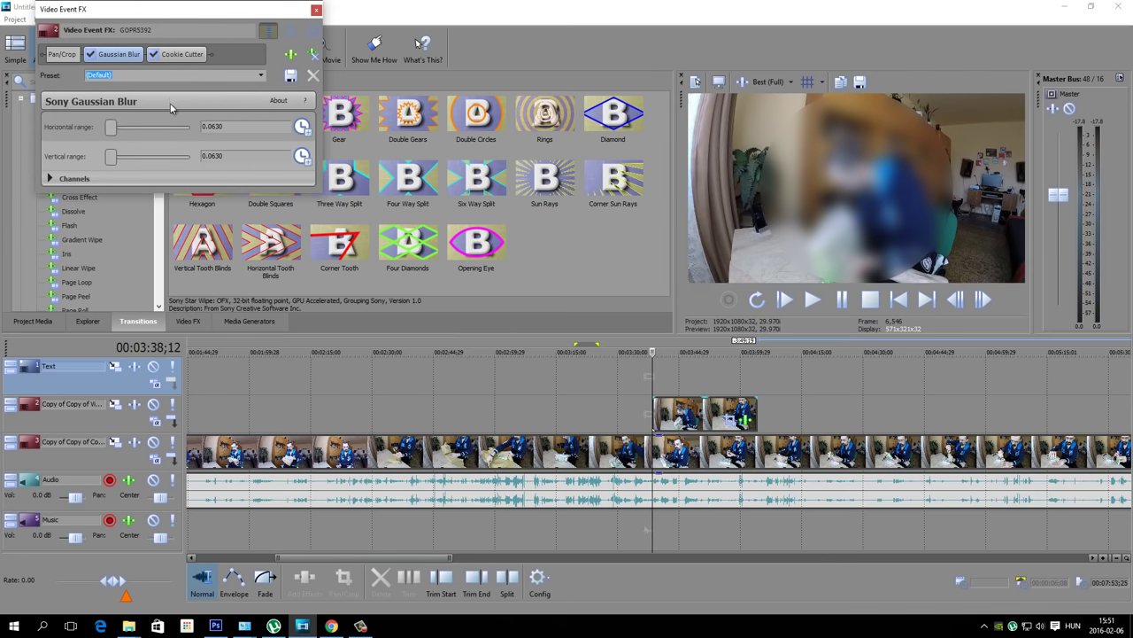
Set the Cookie Cutter shape to Rectangle with a feather of 0.056, trying Oval and Oval side first
{"action": "left_click", "coordinate": [177, 55]}
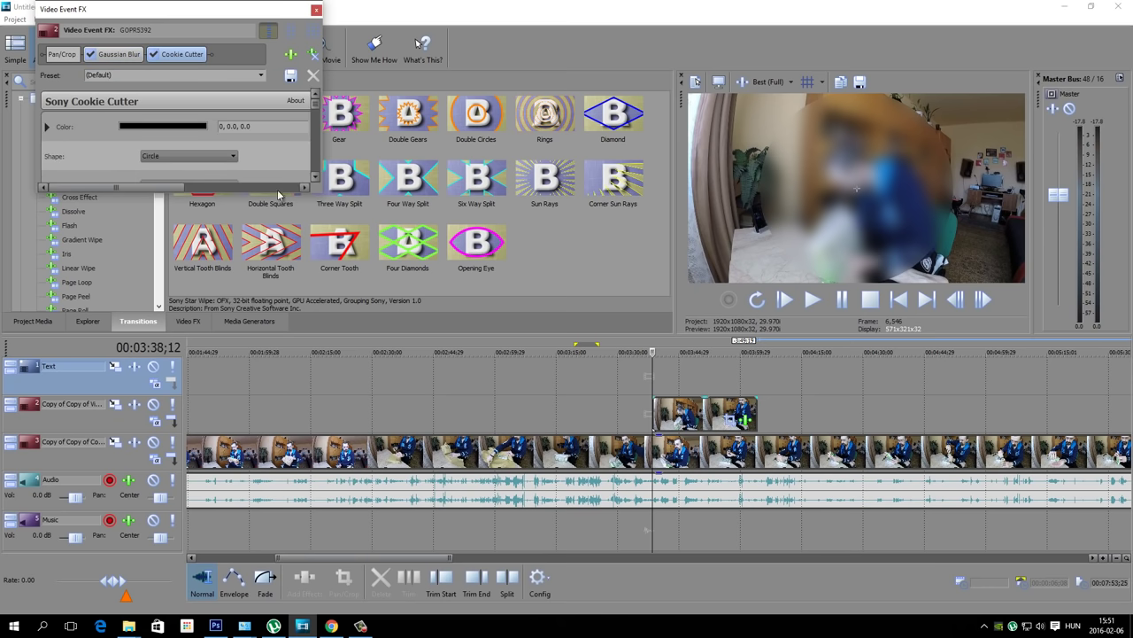
{"action": "left_click_drag", "start_coordinate": [305, 193], "coordinate": [305, 395]}
{"action": "left_click", "coordinate": [220, 158]}
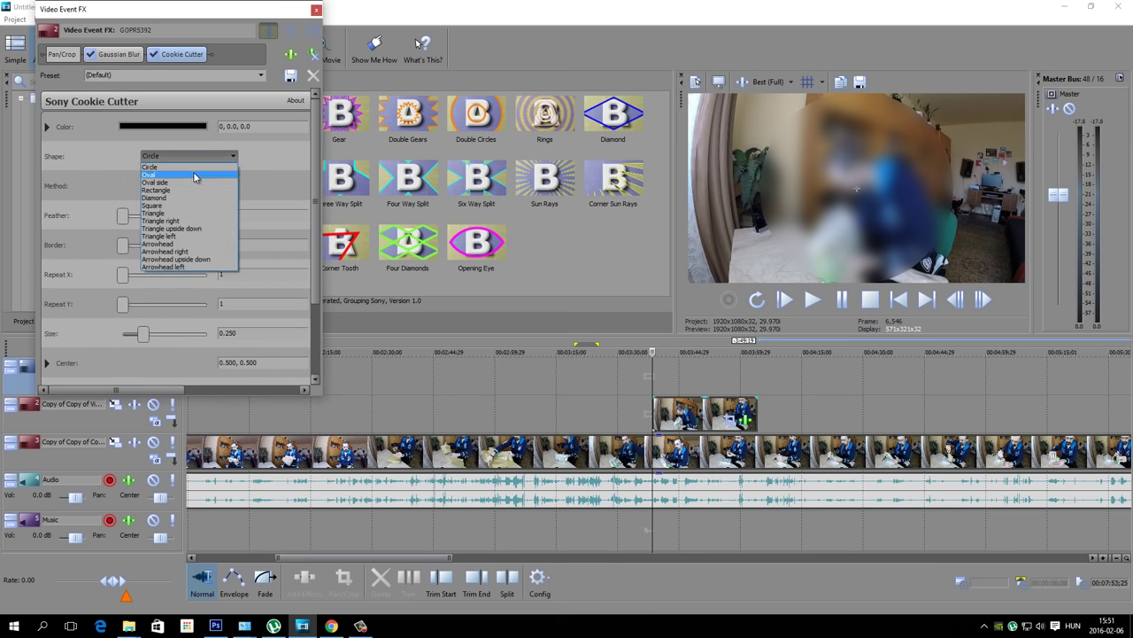
{"action": "left_click", "coordinate": [196, 175]}
{"action": "left_click", "coordinate": [213, 154]}
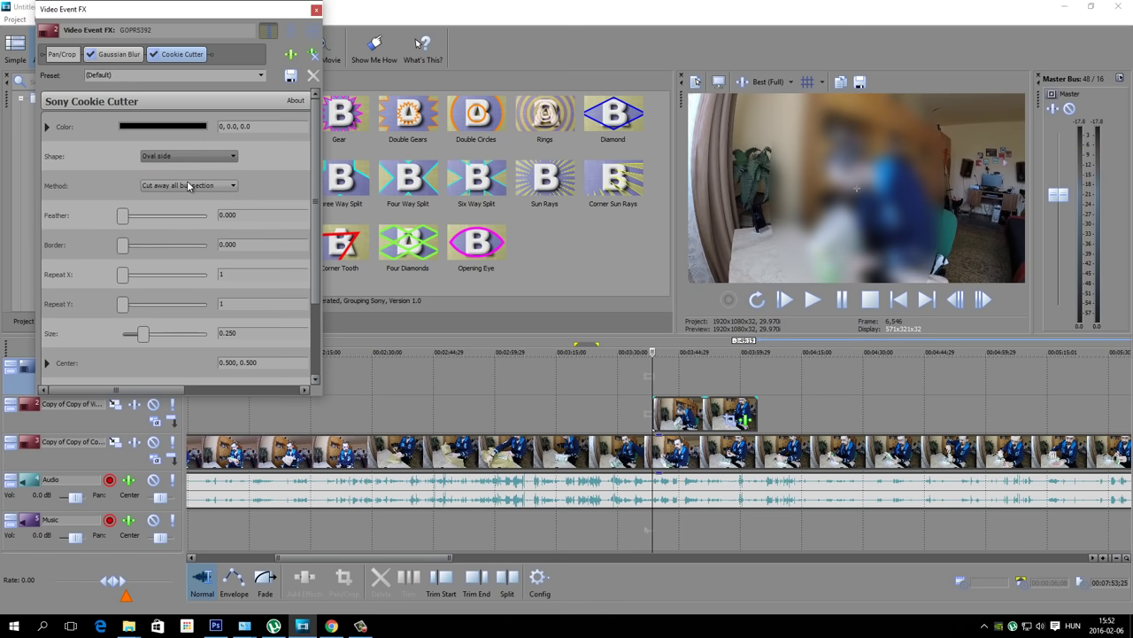
{"action": "left_click", "coordinate": [188, 182]}
{"action": "left_click", "coordinate": [214, 161]}
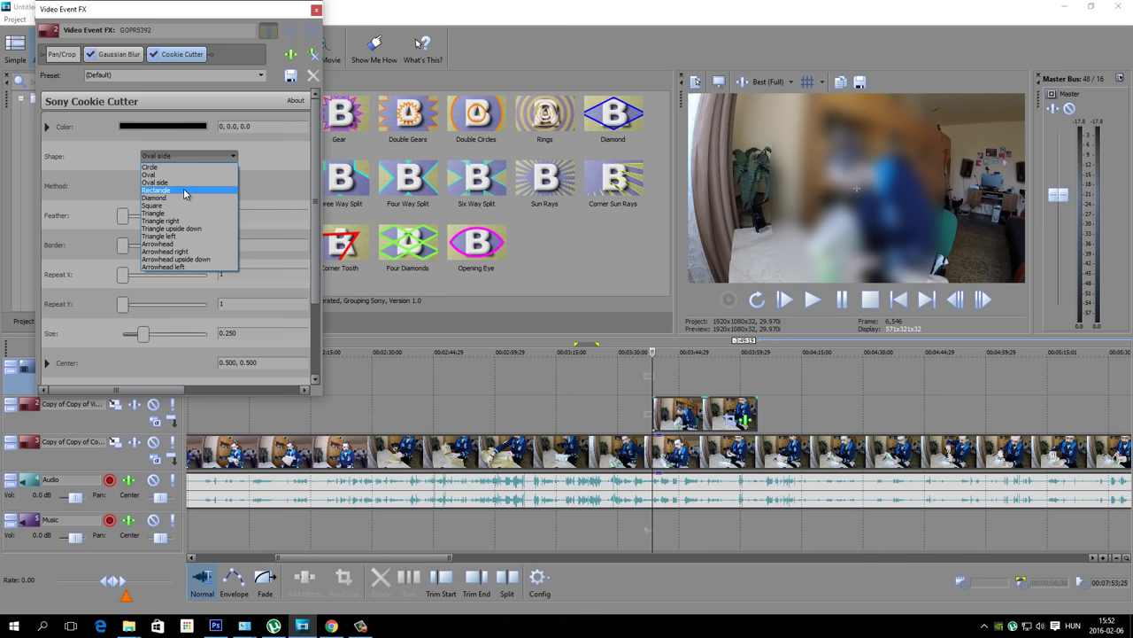
{"action": "left_click", "coordinate": [183, 188]}
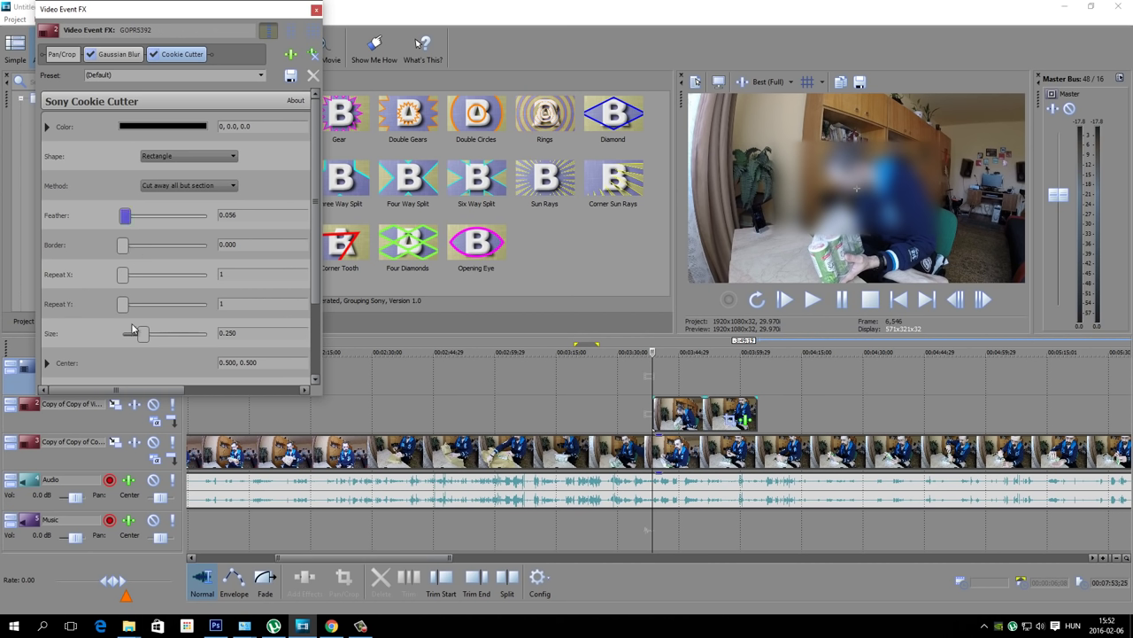
Set the Cookie Cutter size to 0.161, and try a Repeat X of 6 before restoring it to 1
{"action": "left_click_drag", "start_coordinate": [132, 334], "coordinate": [134, 333]}
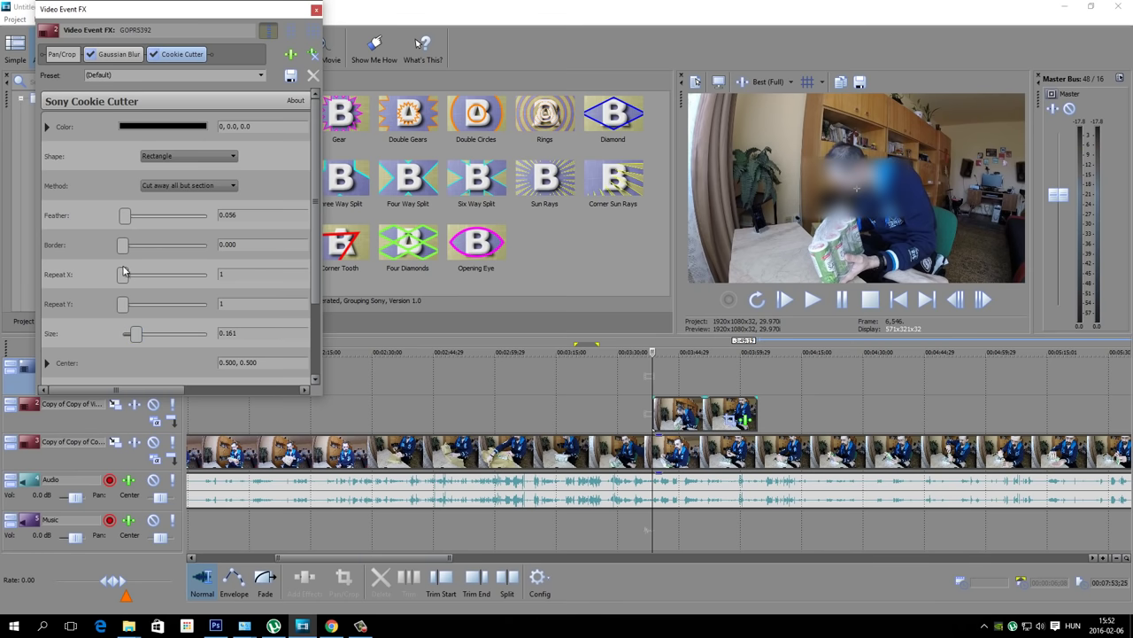
{"action": "left_click_drag", "start_coordinate": [122, 277], "coordinate": [168, 280]}
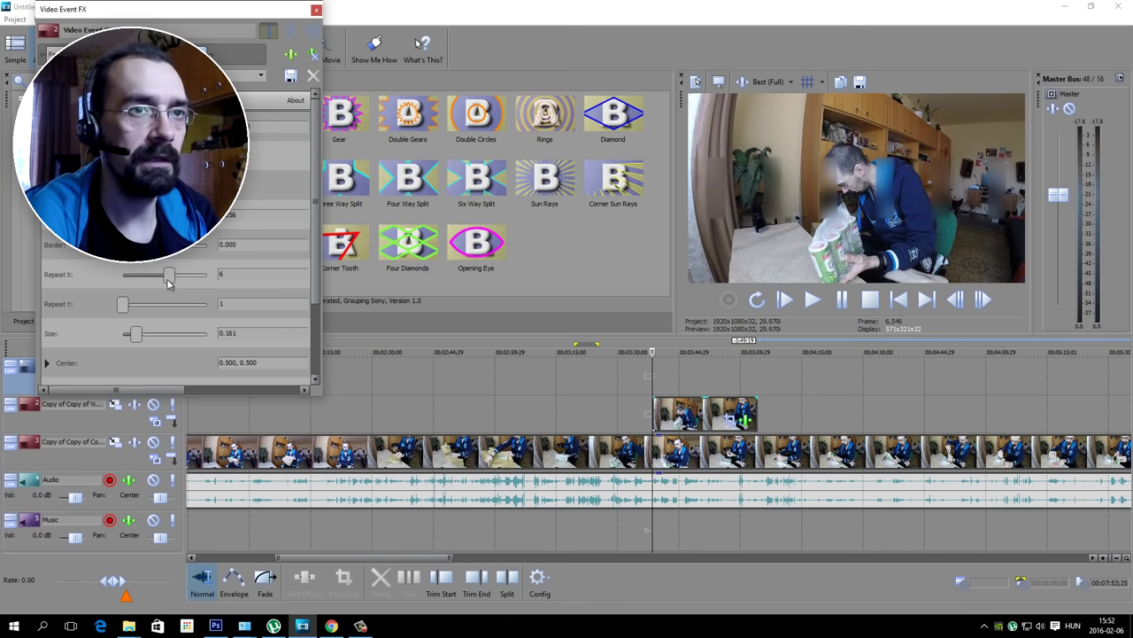
{"action": "left_click_drag", "start_coordinate": [170, 280], "coordinate": [122, 307]}
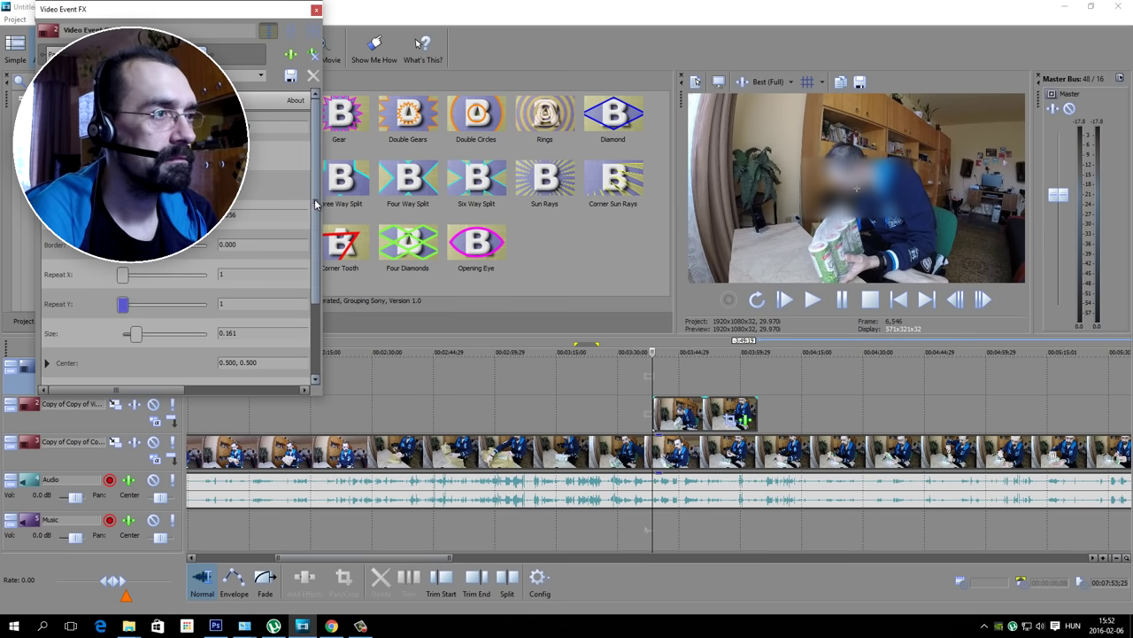
Shift the blurred area's center slightly in the preview to 0.513, 0.502
{"action": "left_click_drag", "start_coordinate": [315, 202], "coordinate": [314, 275]}
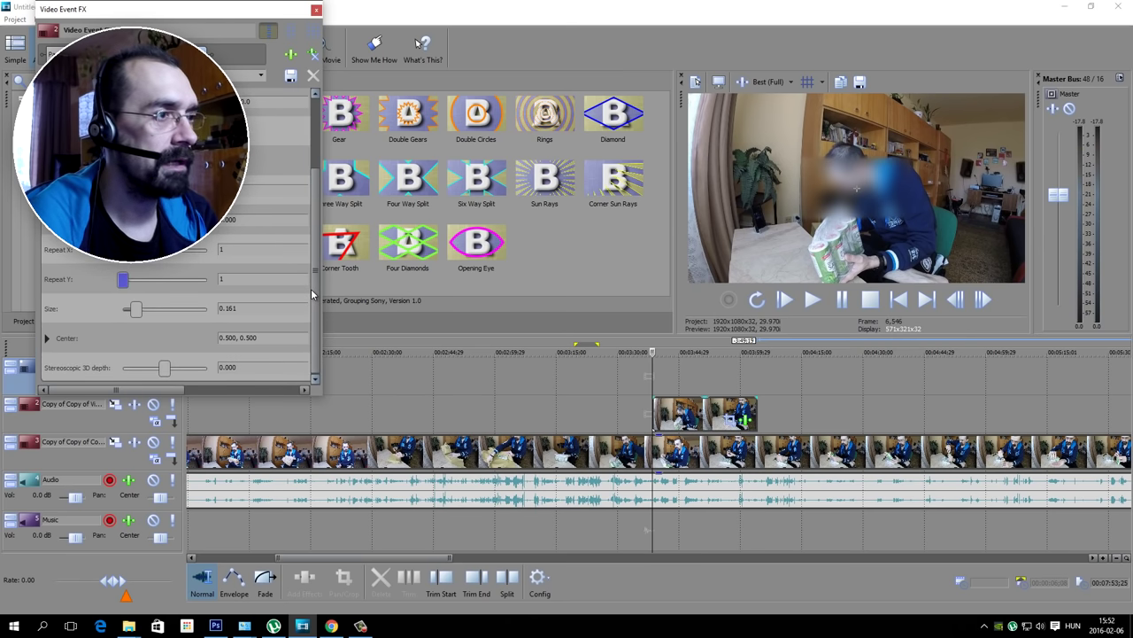
{"action": "left_click", "coordinate": [835, 181]}
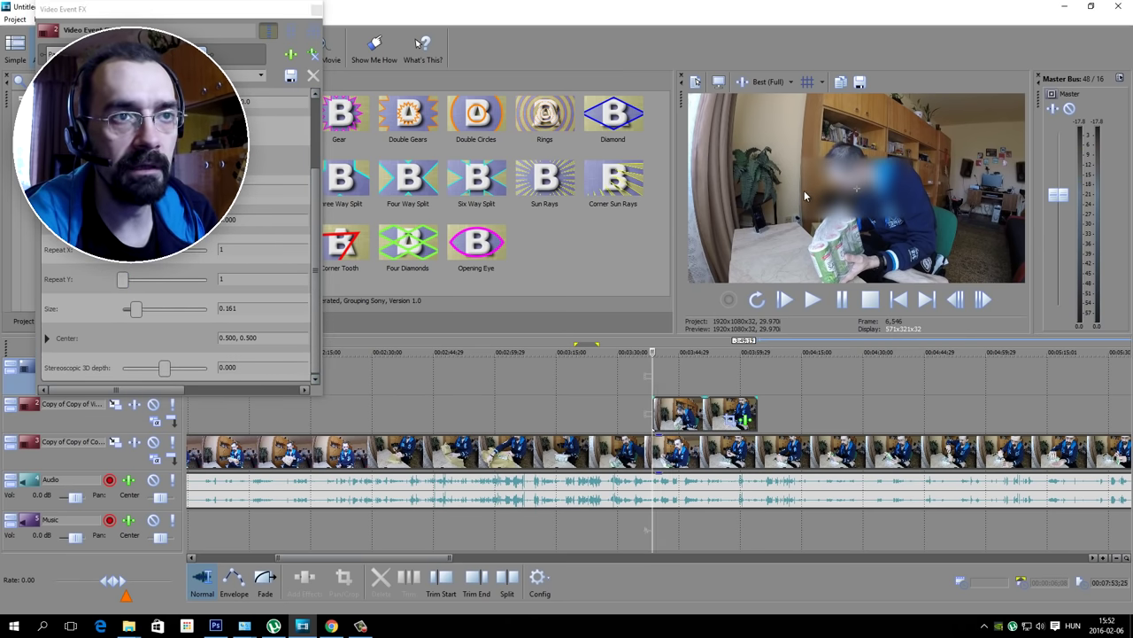
{"action": "left_click_drag", "start_coordinate": [856, 189], "coordinate": [860, 188]}
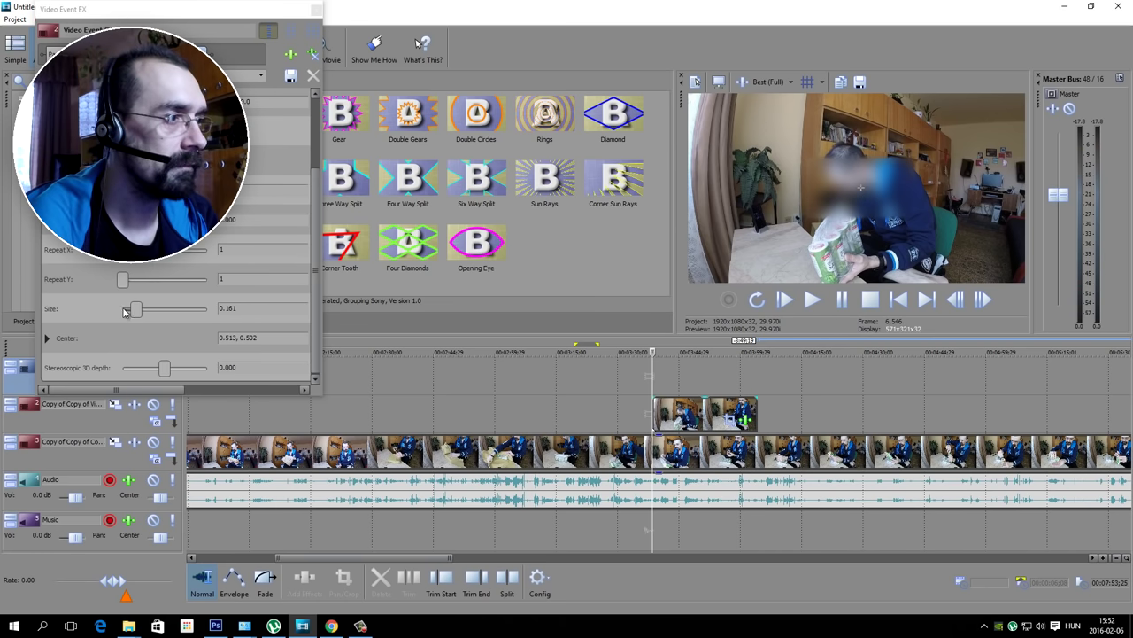
Turn on keyframe animation for the Cookie Cutter's Center parameter and sync the cursor to the media timeline
{"action": "left_click", "coordinate": [48, 340]}
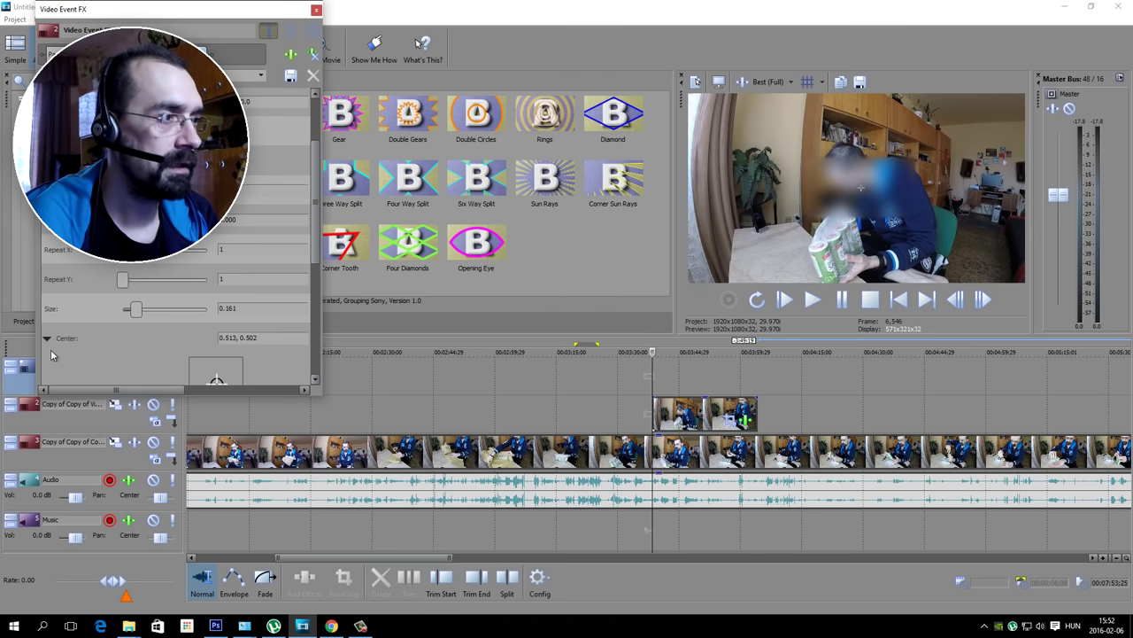
{"action": "left_click_drag", "start_coordinate": [316, 256], "coordinate": [315, 373]}
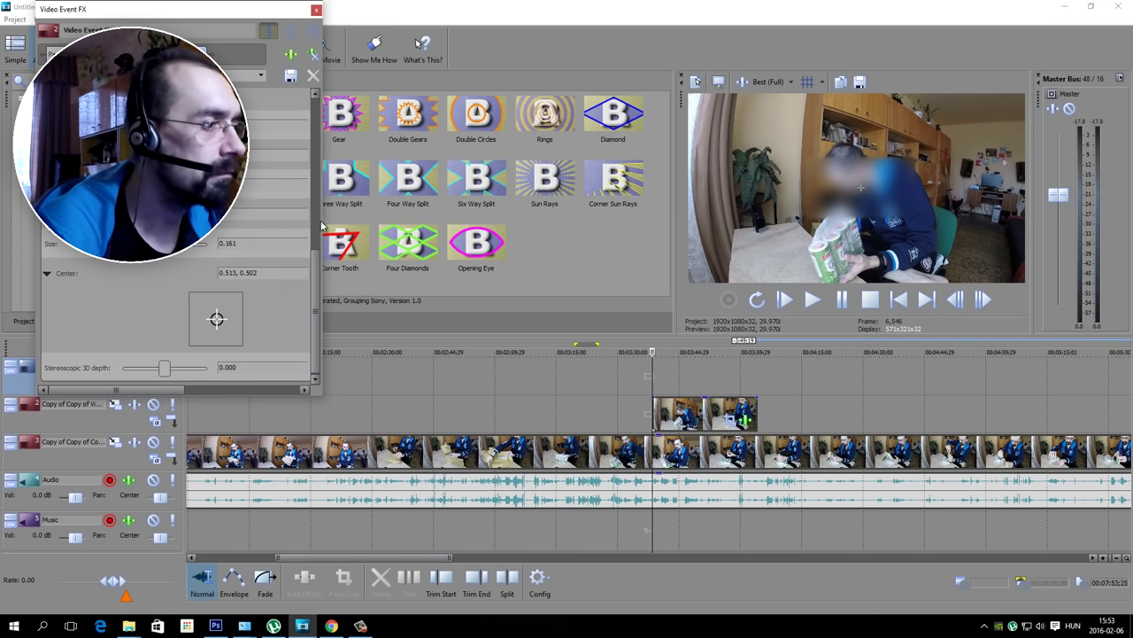
{"action": "left_click_drag", "start_coordinate": [316, 260], "coordinate": [334, 321]}
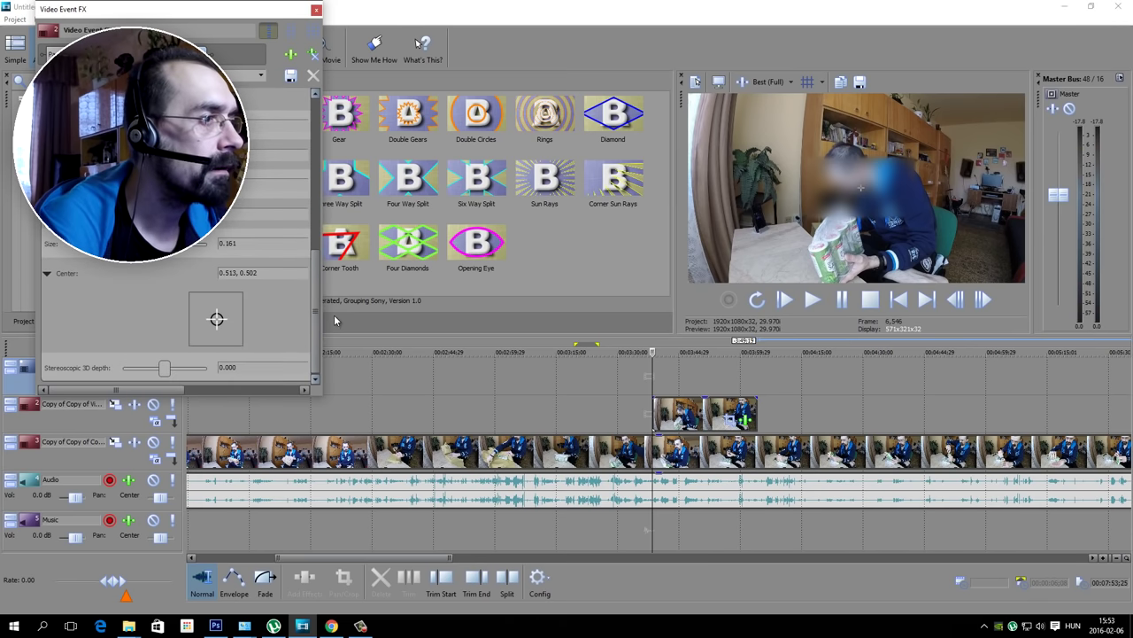
{"action": "left_click", "coordinate": [48, 275]}
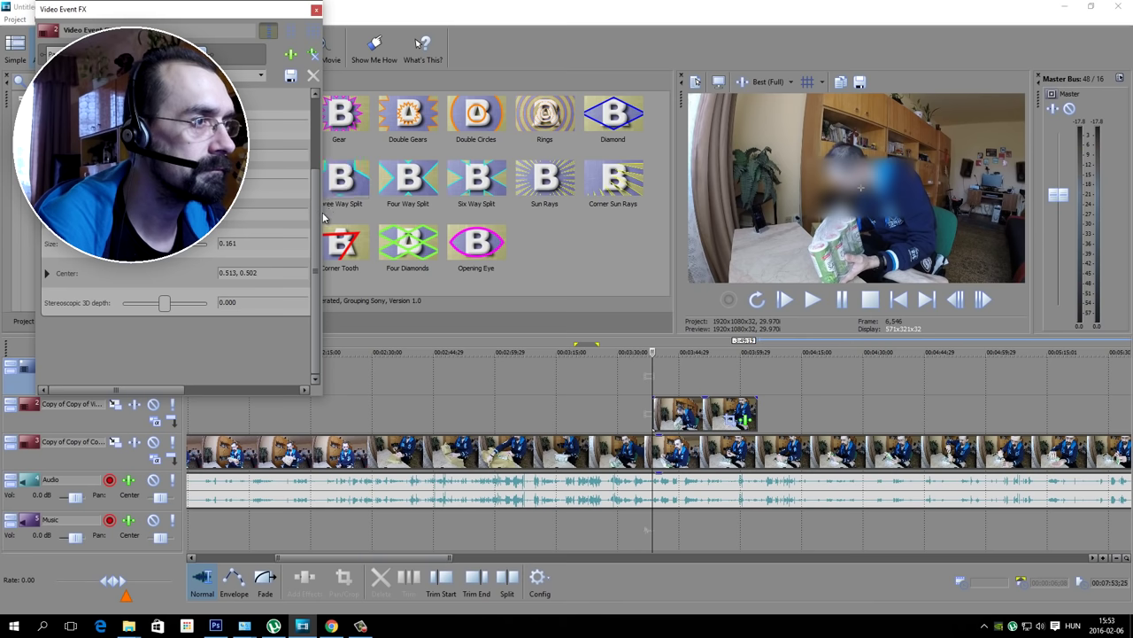
{"action": "left_click_drag", "start_coordinate": [326, 218], "coordinate": [408, 217]}
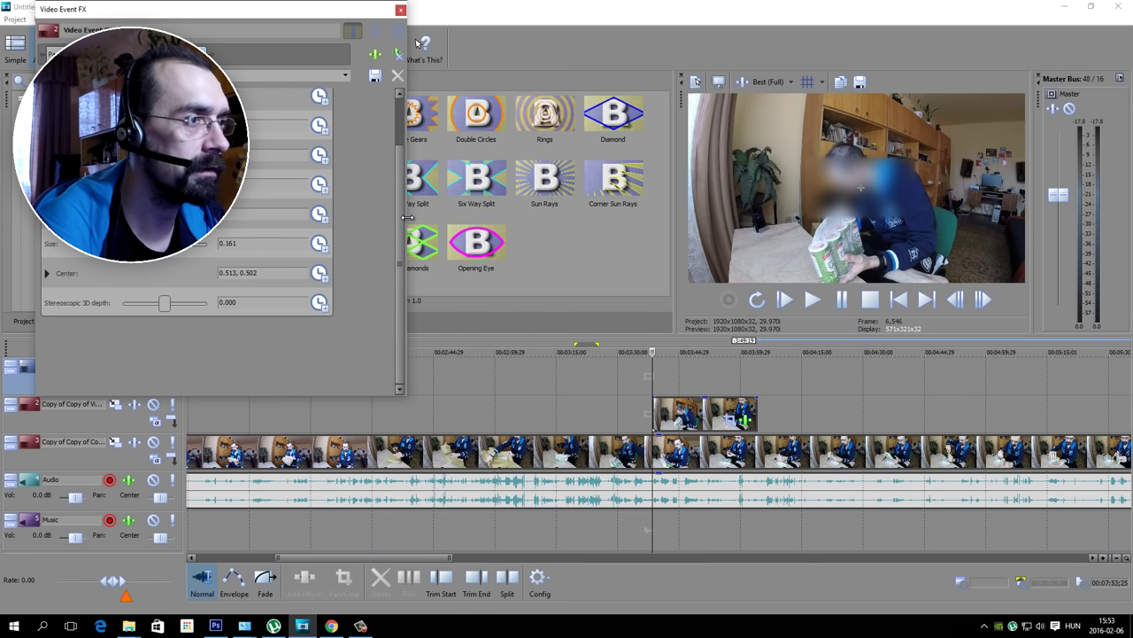
{"action": "left_click", "coordinate": [320, 273]}
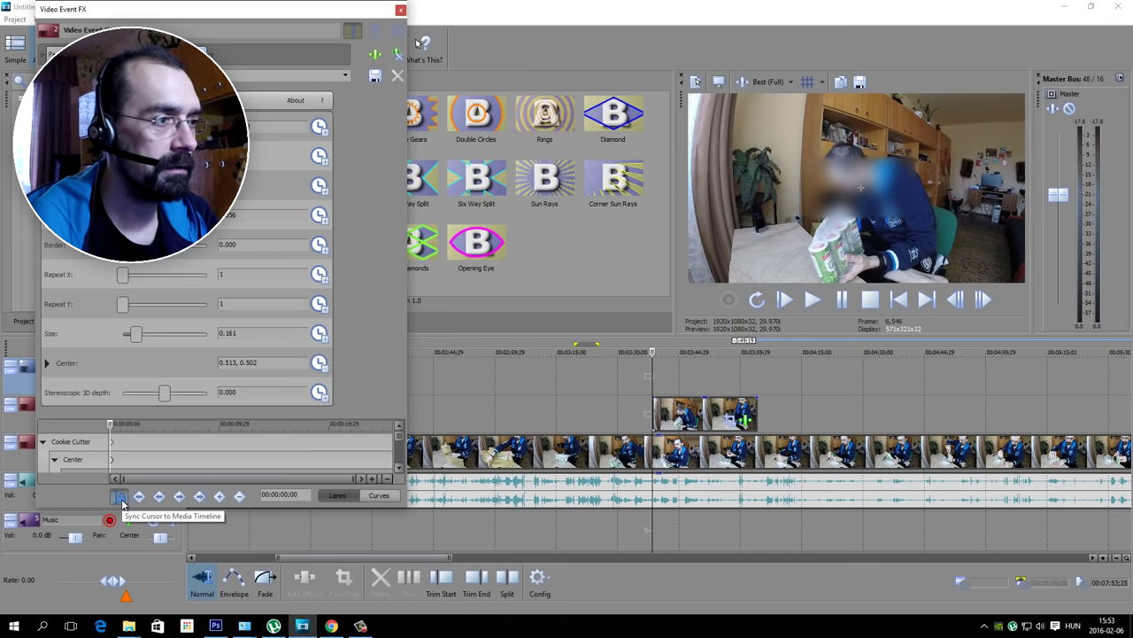
{"action": "left_click", "coordinate": [120, 496]}
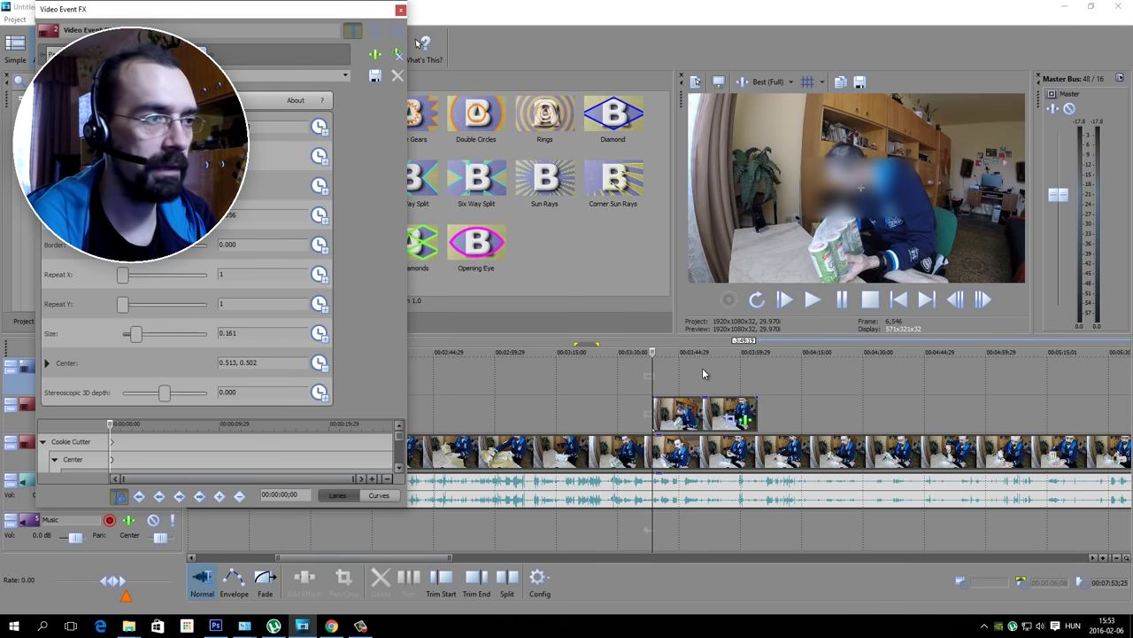
Keyframe the Cookie Cutter center at 0.585, 0.735 at 00:00:07;00, about 0.426, 0.308 at 00:00:14;19, and 0.618, 0.103 at 00:00:21;07
{"action": "left_click_drag", "start_coordinate": [656, 375], "coordinate": [680, 373]}
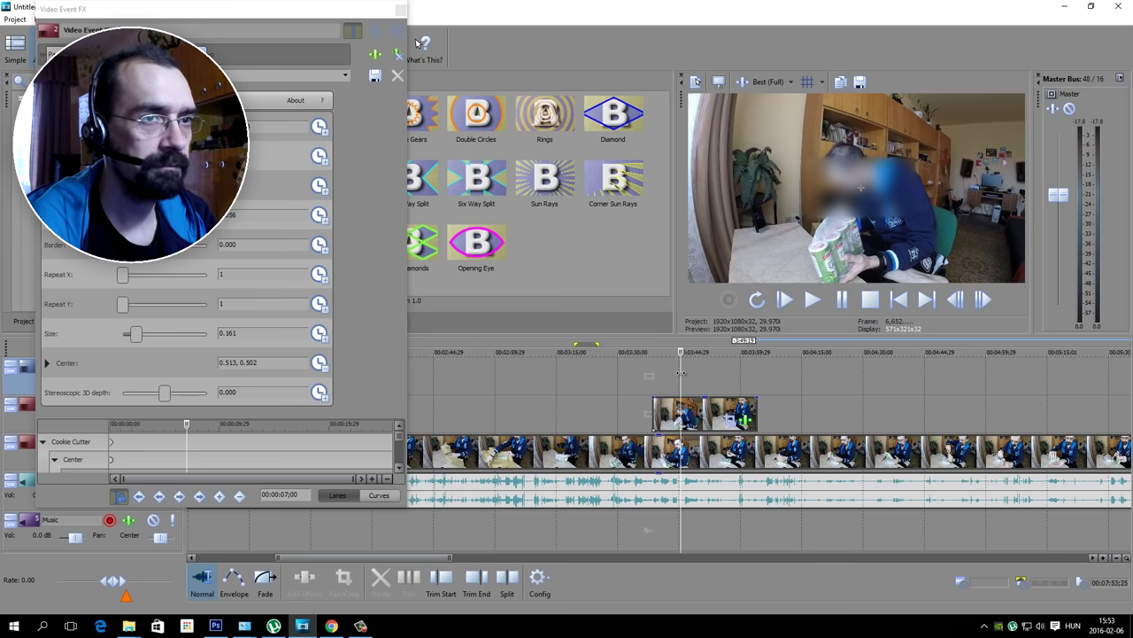
{"action": "left_click_drag", "start_coordinate": [862, 188], "coordinate": [886, 148]}
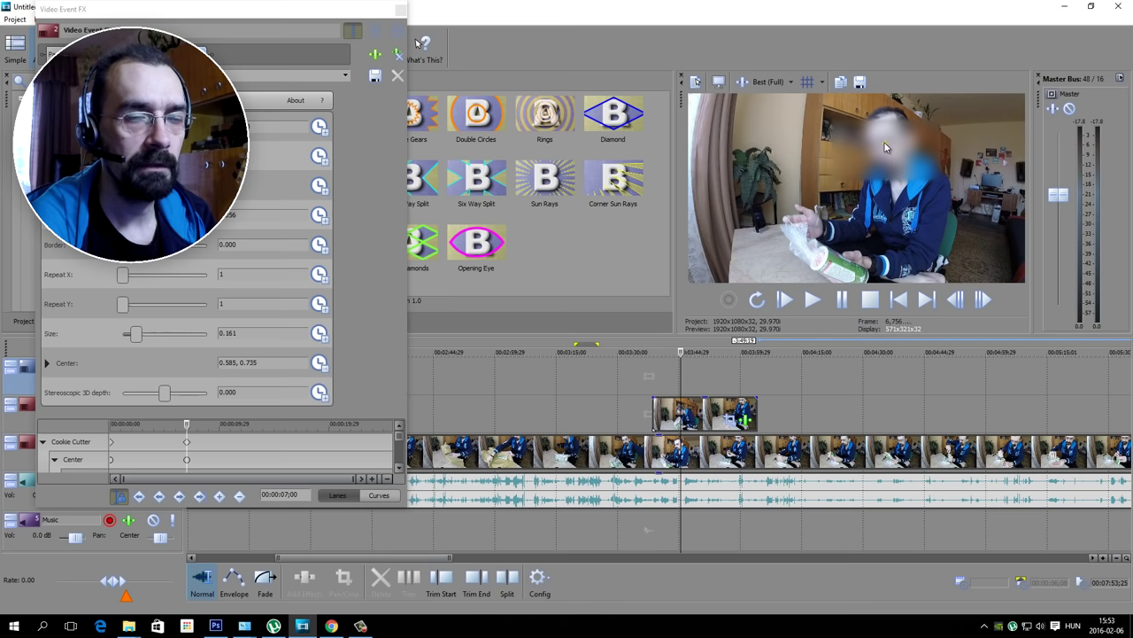
{"action": "left_click_drag", "start_coordinate": [684, 372], "coordinate": [712, 366]}
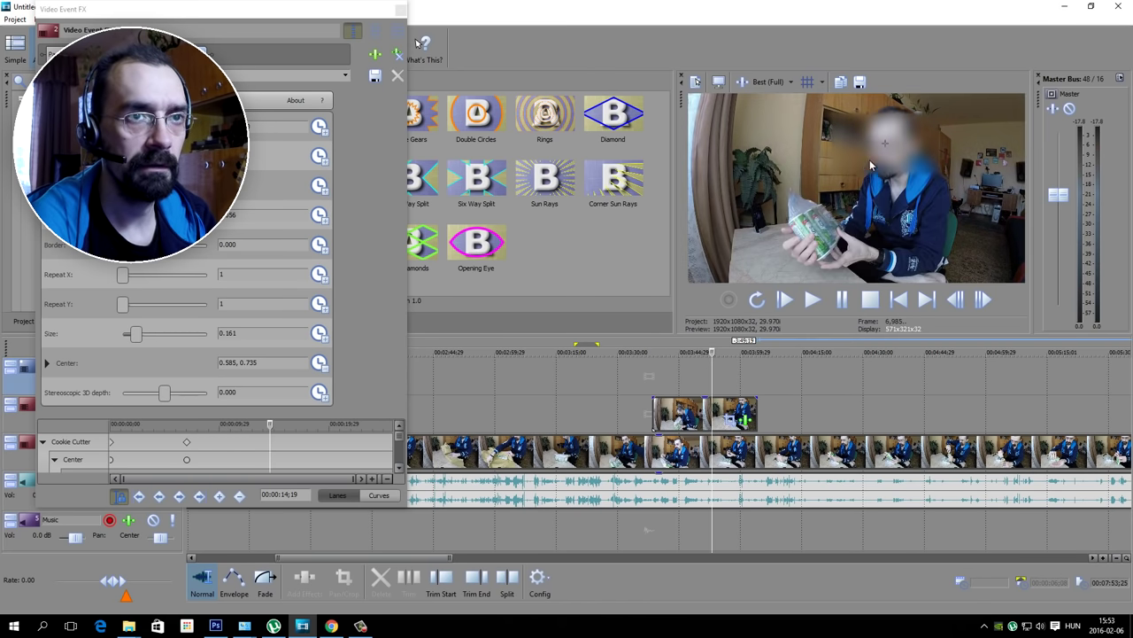
{"action": "left_click_drag", "start_coordinate": [886, 146], "coordinate": [830, 226]}
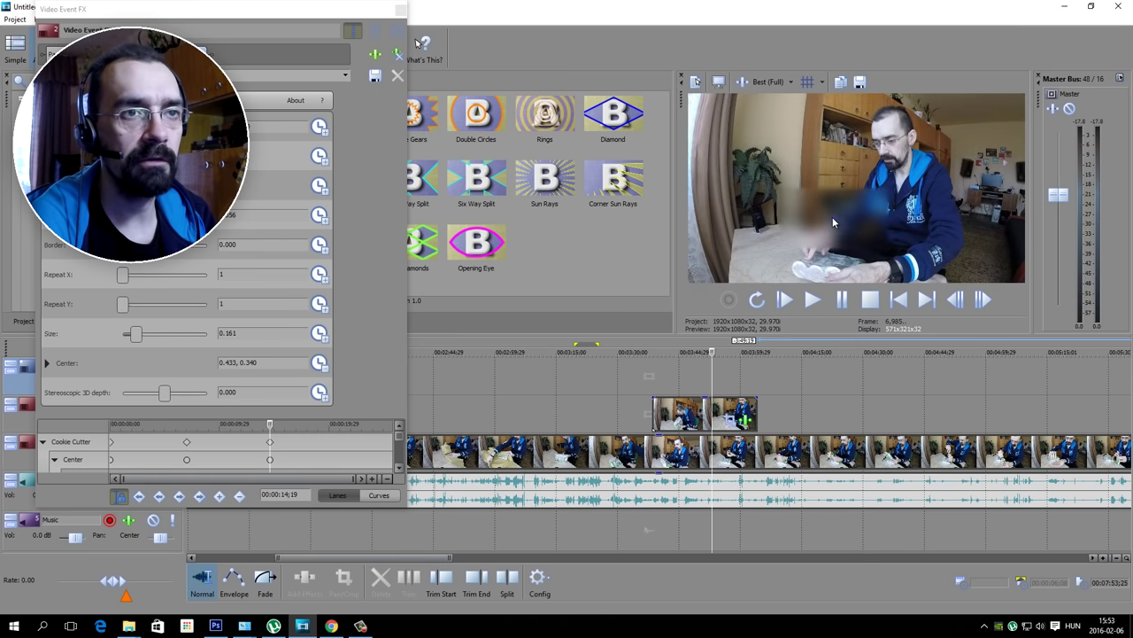
{"action": "left_click", "coordinate": [740, 367]}
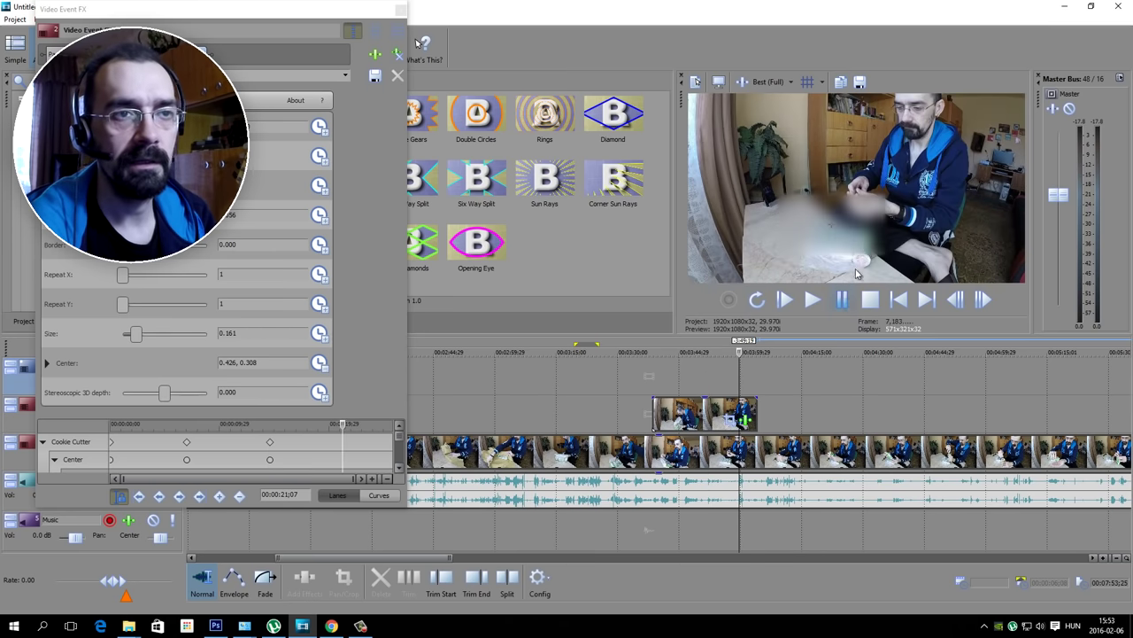
{"action": "left_click_drag", "start_coordinate": [831, 222], "coordinate": [896, 264]}
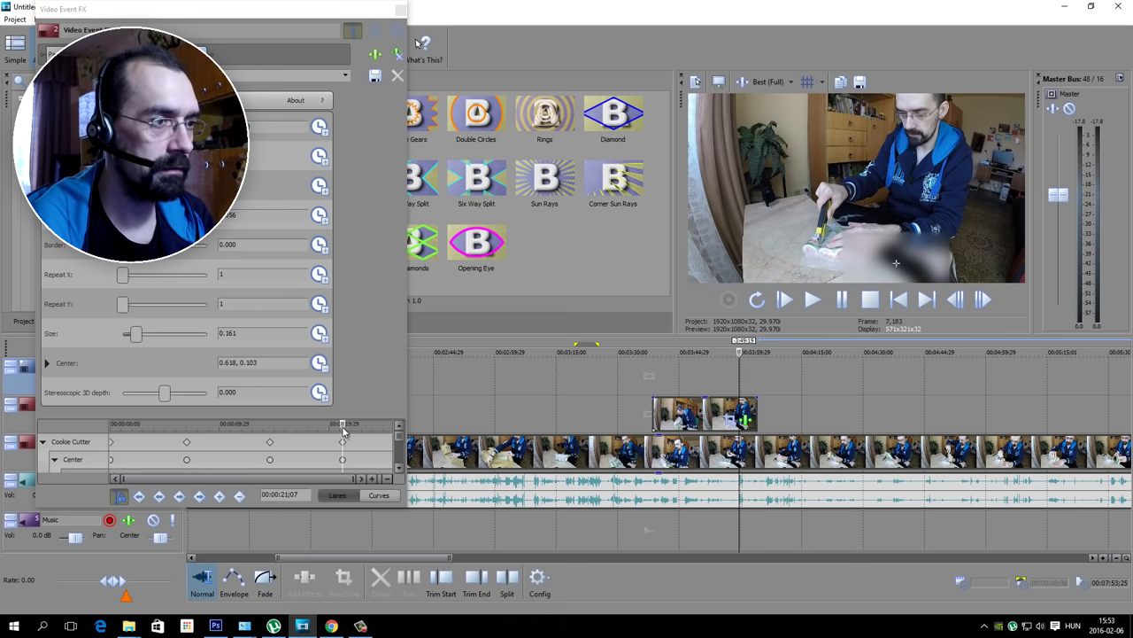
Review the blur's movement between its keyframes and close the clip's effect settings
{"action": "left_click", "coordinate": [956, 301]}
{"action": "left_click_drag", "start_coordinate": [956, 301], "coordinate": [956, 301]}
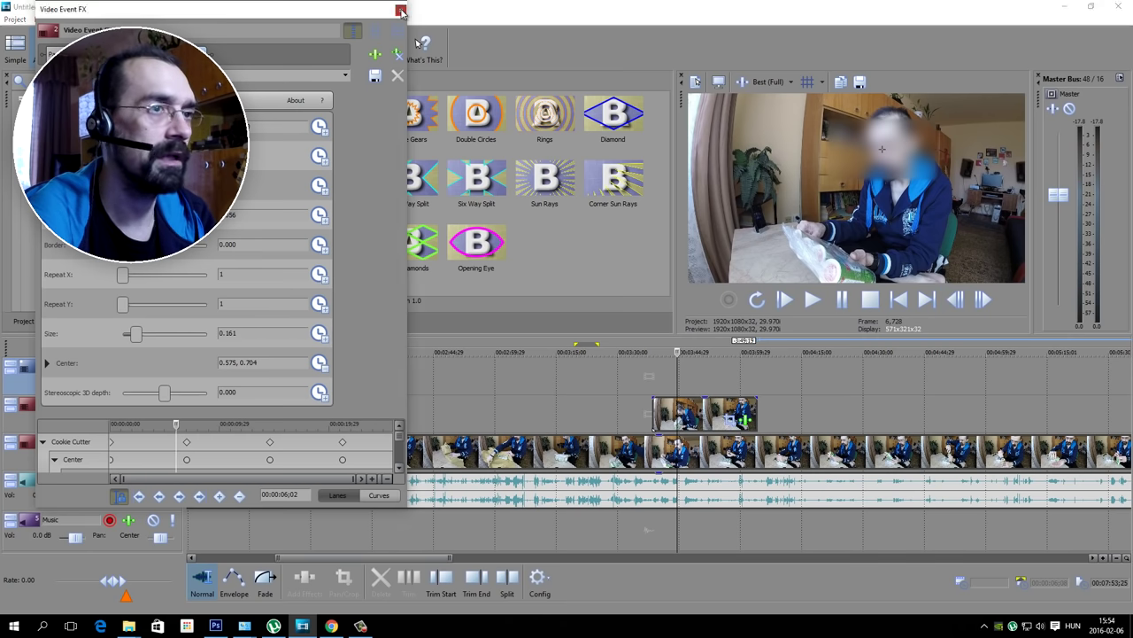
{"action": "left_click", "coordinate": [402, 11]}
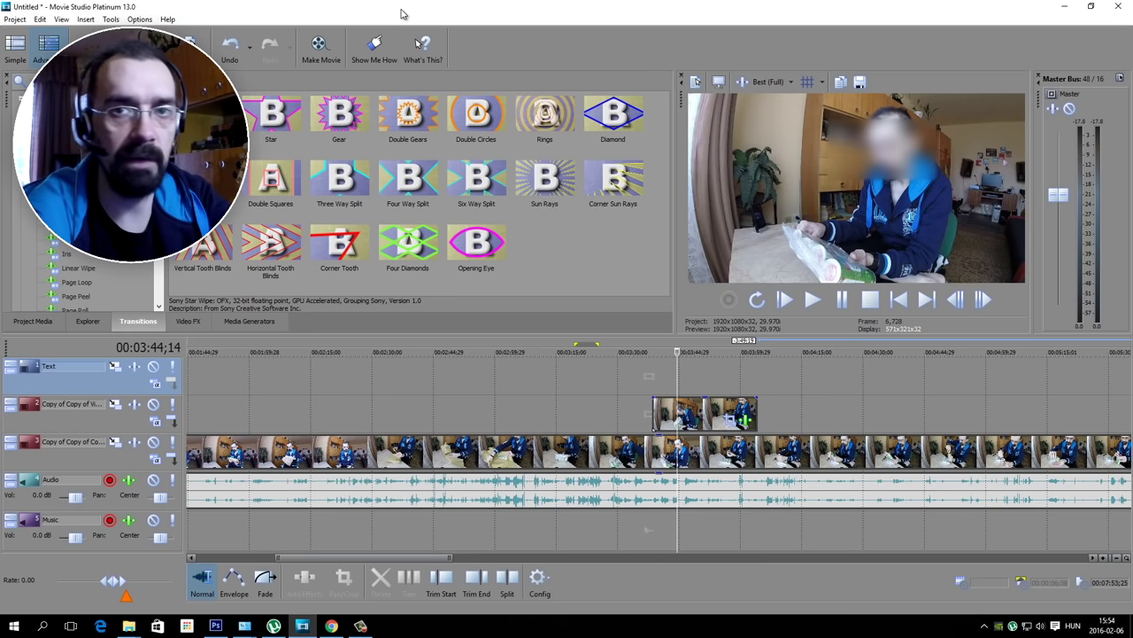
Delete the blurred clip from the upper video track
{"action": "left_click", "coordinate": [706, 413]}
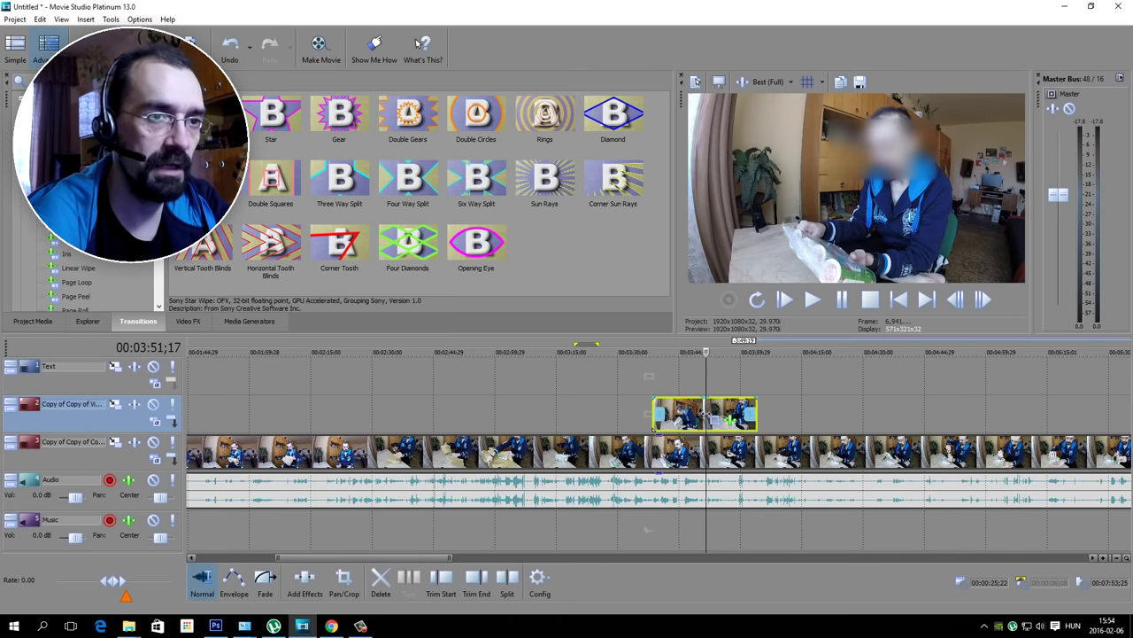
{"action": "key", "text": "Delete"}
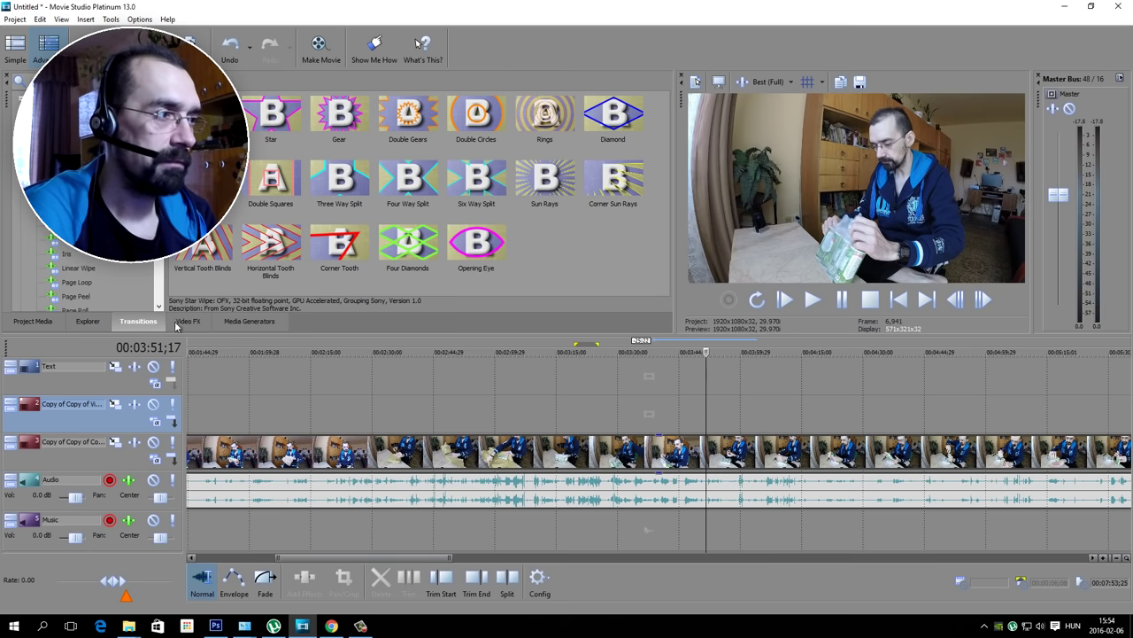
Look through the project media, video effects and media generators, examining the Checkerboard, Color Gradient, Credit Roll, HitFilm Light Flares and Noise Texture presets
{"action": "left_click", "coordinate": [13, 323]}
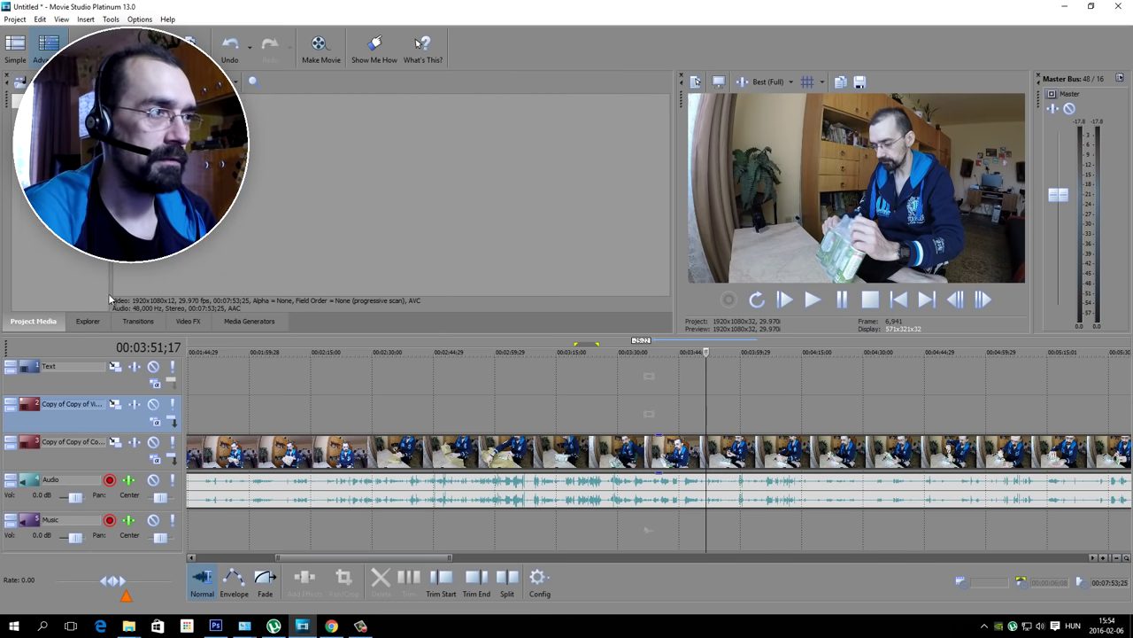
{"action": "left_click", "coordinate": [187, 322]}
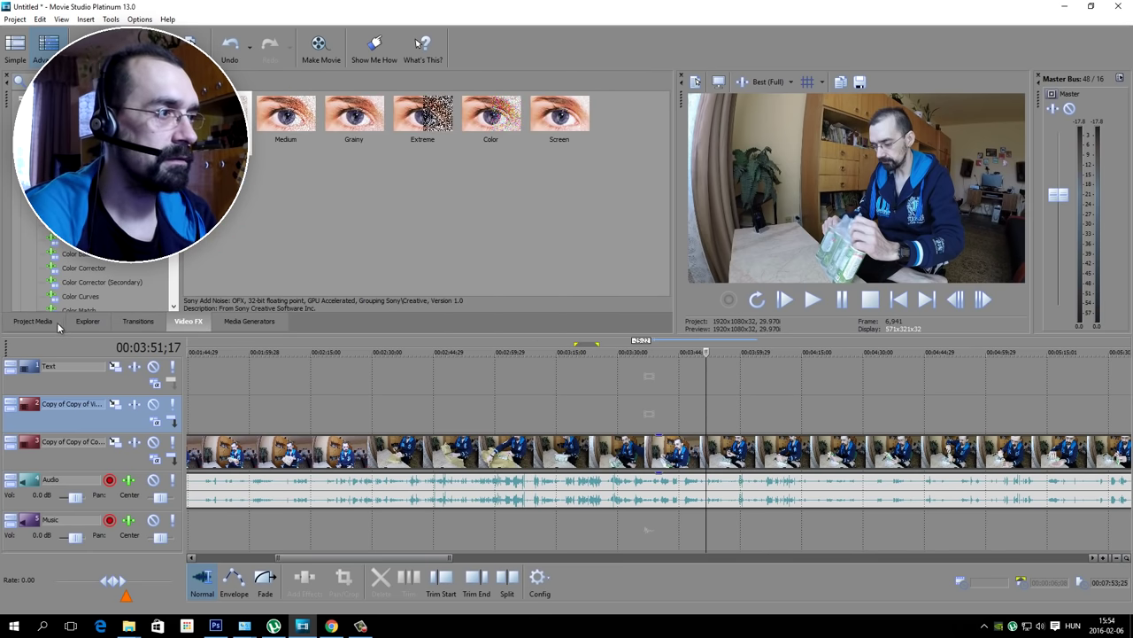
{"action": "left_click", "coordinate": [252, 322]}
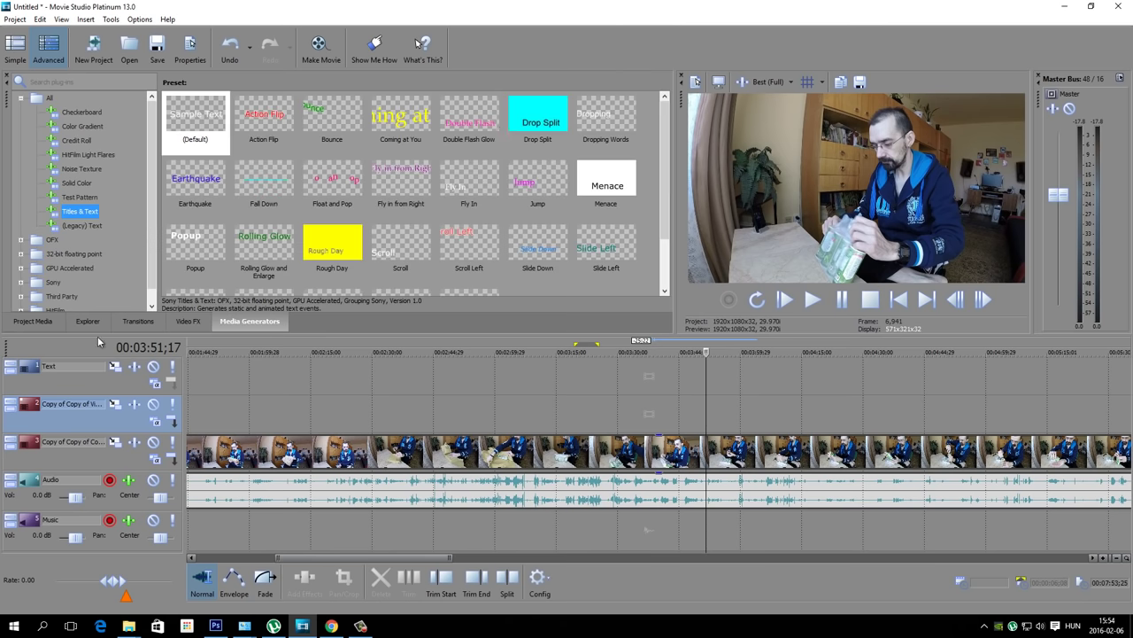
{"action": "left_click", "coordinate": [82, 112]}
{"action": "left_click", "coordinate": [81, 127]}
{"action": "left_click", "coordinate": [78, 140]}
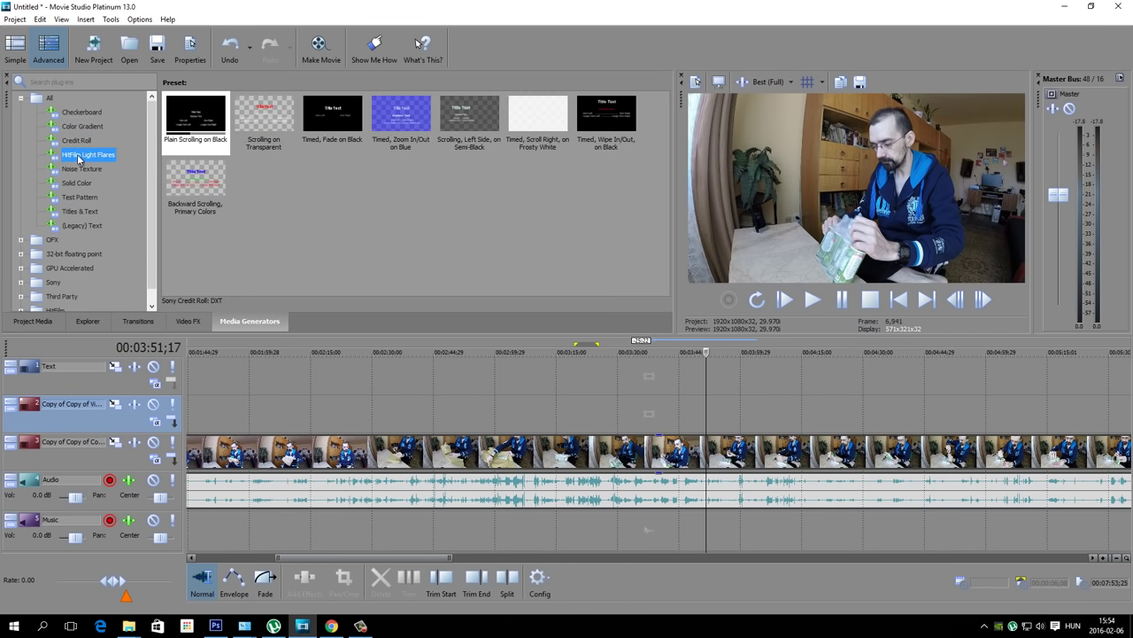
{"action": "left_click", "coordinate": [80, 155]}
{"action": "left_click", "coordinate": [82, 168]}
Place a white Solid Color clip at the very start of the upper video track, directly above the GoPro clip
{"action": "left_click", "coordinate": [77, 183]}
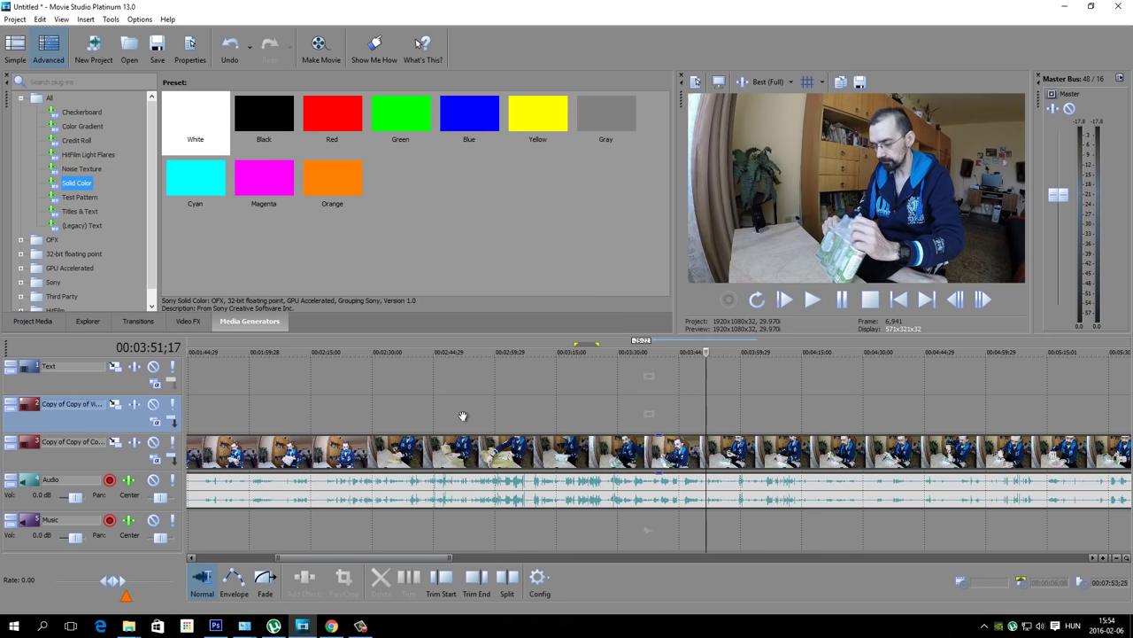
{"action": "left_click", "coordinate": [569, 387]}
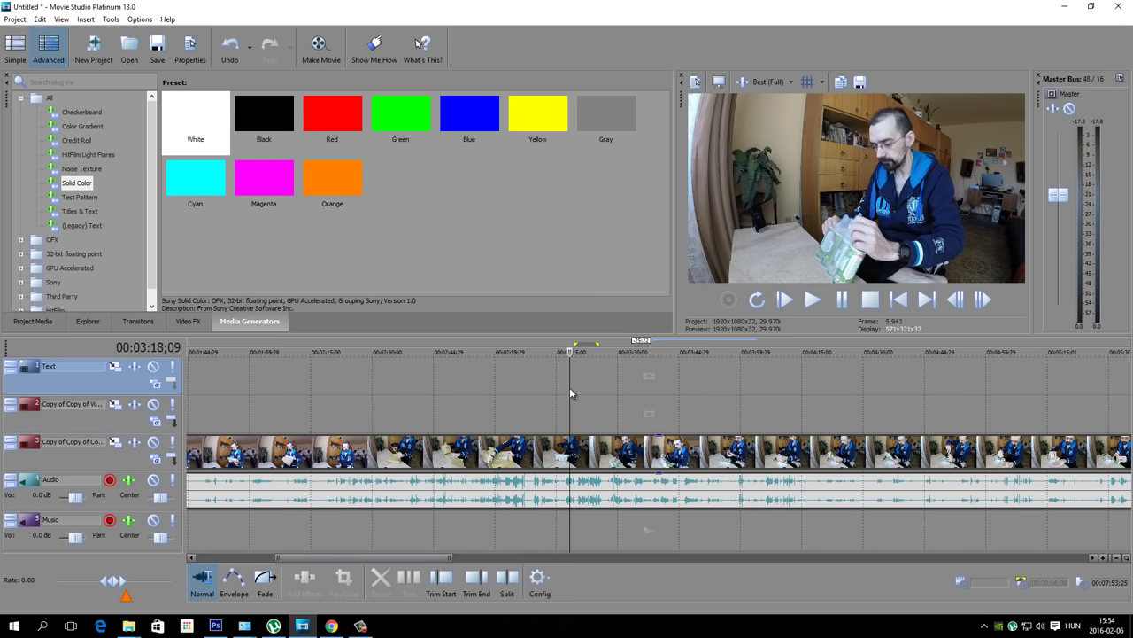
{"action": "key", "text": "ctrl+Home"}
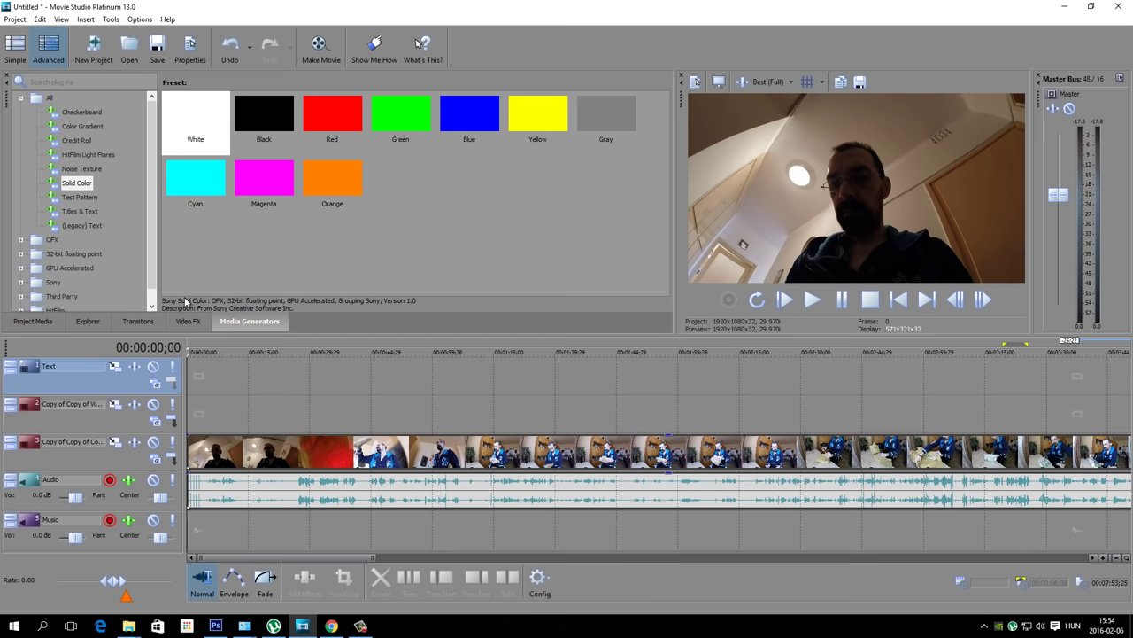
{"action": "left_click_drag", "start_coordinate": [192, 117], "coordinate": [195, 204]}
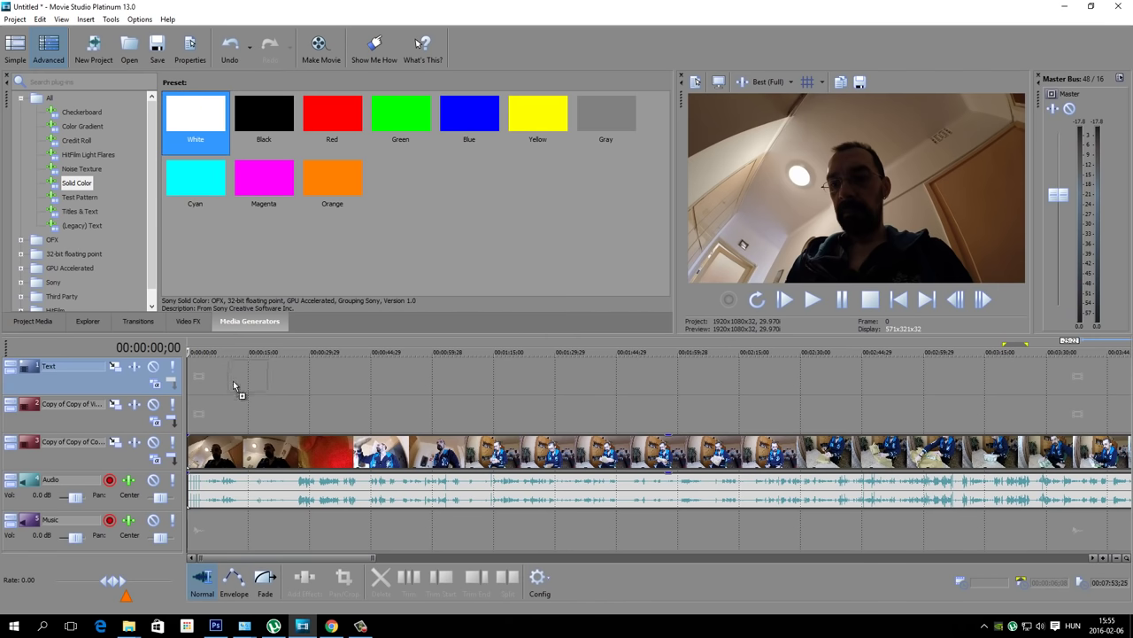
{"action": "left_click_drag", "start_coordinate": [199, 410], "coordinate": [200, 412]}
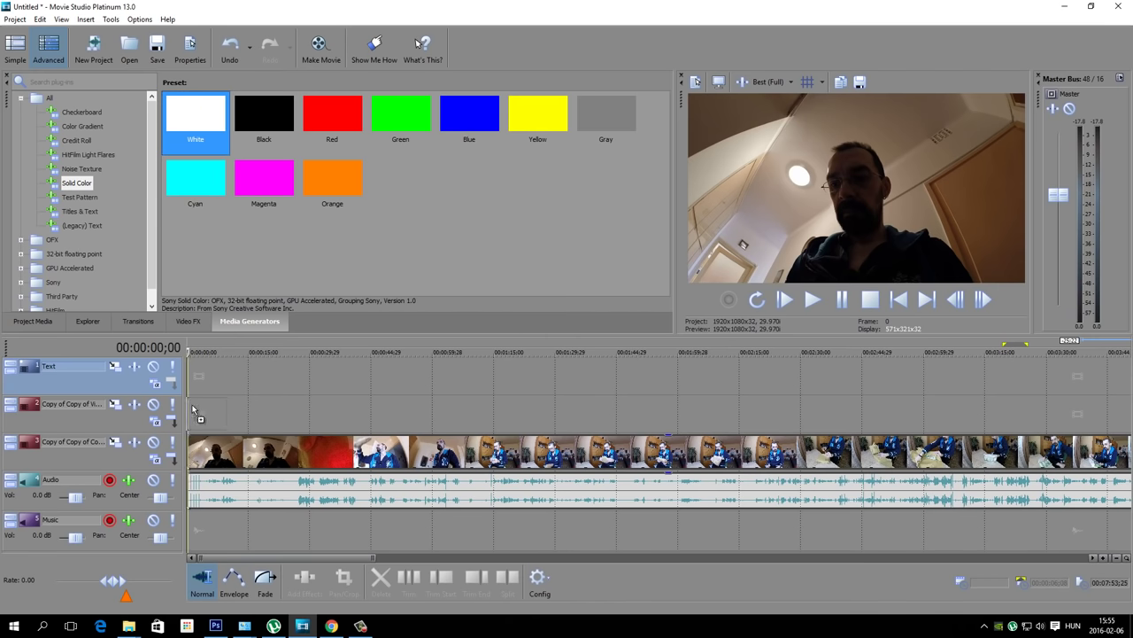
{"action": "left_click", "coordinate": [375, 135]}
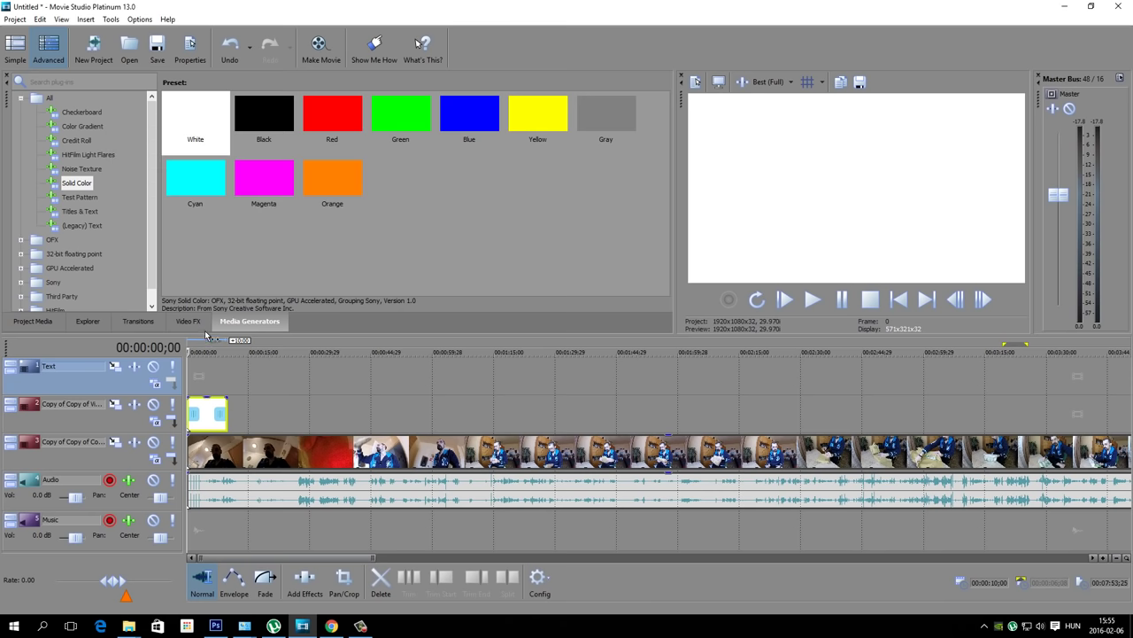
Shorten the white clip to 00:00:02;03 with a fade-out and play it over the footage
{"action": "scroll", "coordinate": [403, 413], "scroll_direction": "up", "scroll_amount": 5}
{"action": "left_click_drag", "start_coordinate": [403, 413], "coordinate": [204, 408]}
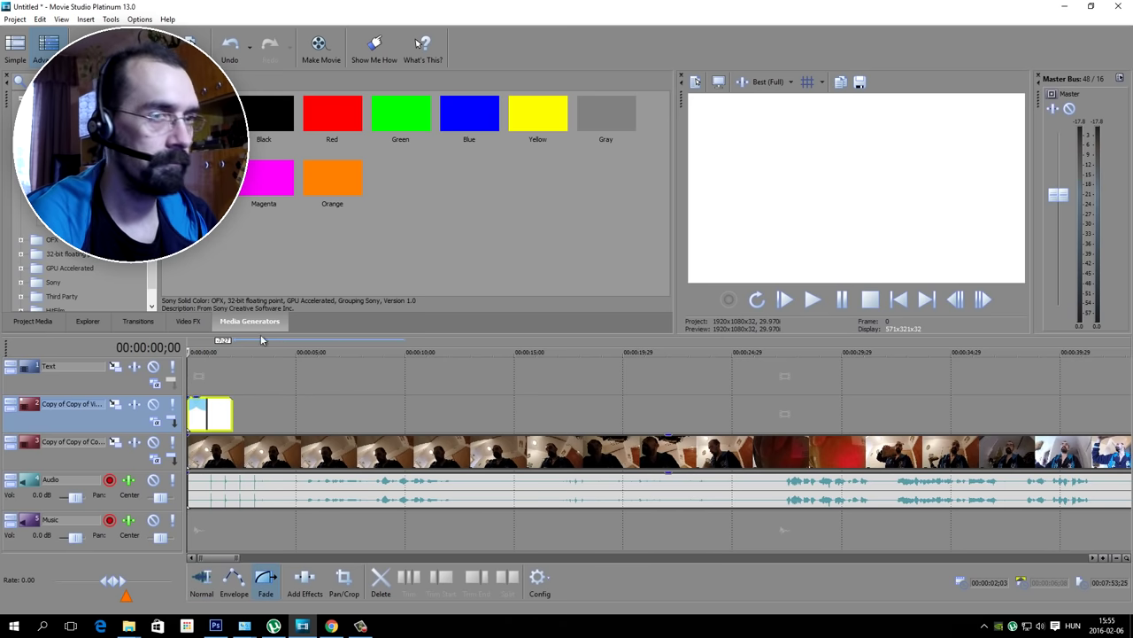
{"action": "left_click", "coordinate": [814, 302]}
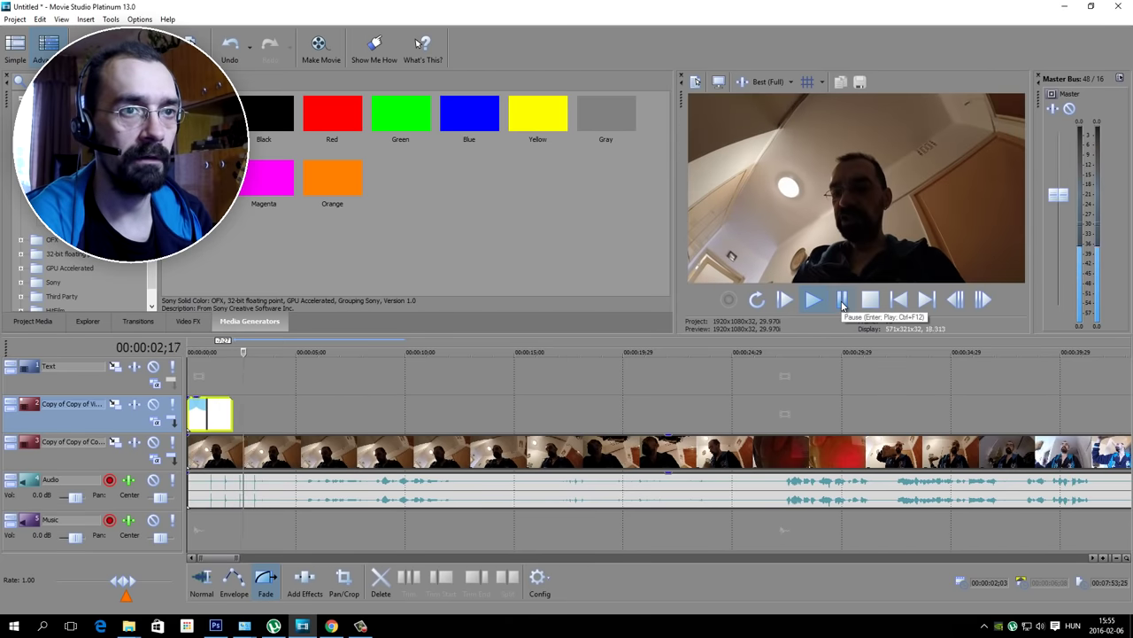
{"action": "left_click", "coordinate": [842, 302]}
Split the GoPro clip and its audio at 00:00:38;01 and at about 00:00:54
{"action": "scroll", "coordinate": [612, 356], "scroll_direction": "down", "scroll_amount": 2}
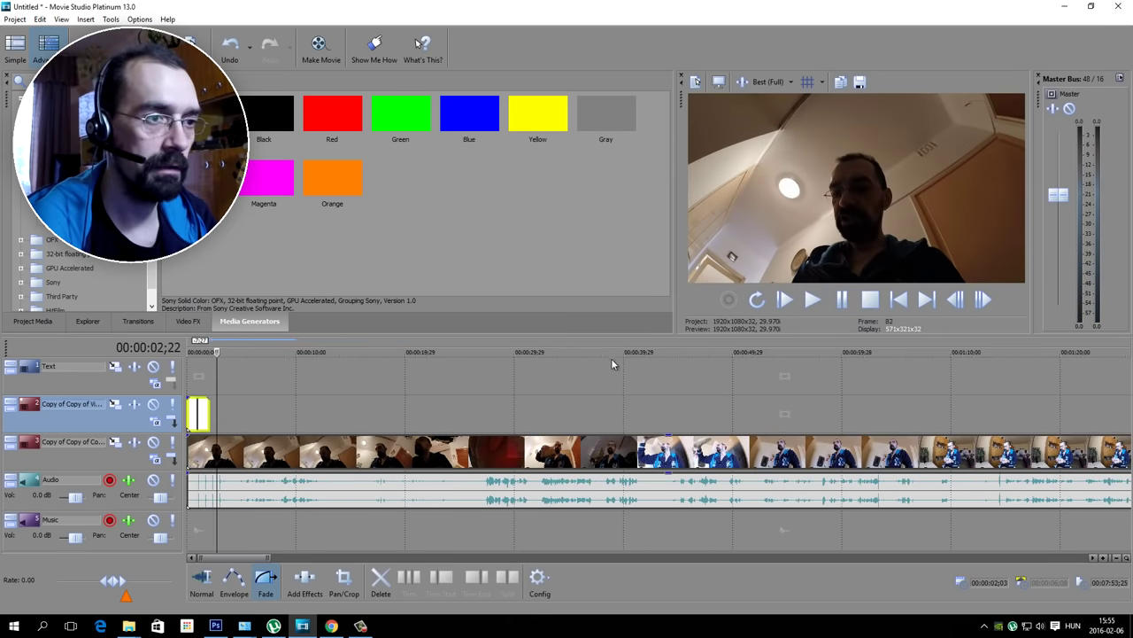
{"action": "left_click", "coordinate": [602, 412]}
{"action": "key", "text": "s"}
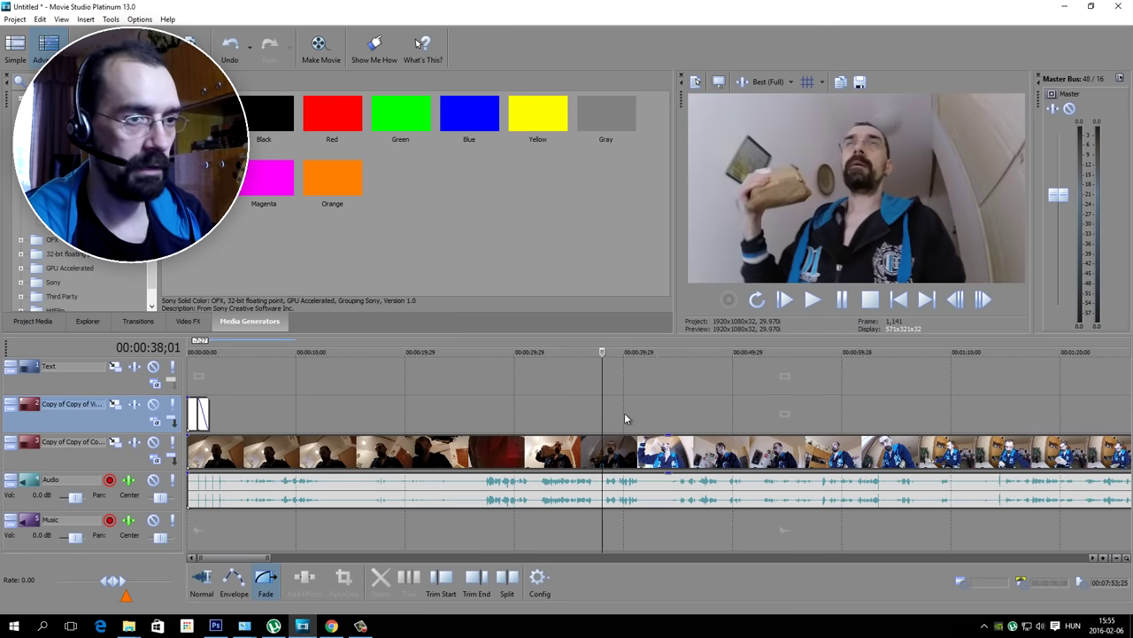
{"action": "left_click", "coordinate": [779, 408]}
{"action": "key", "text": "s"}
Delete the section between the two splits from both the video and the audio track
{"action": "left_click", "coordinate": [702, 451]}
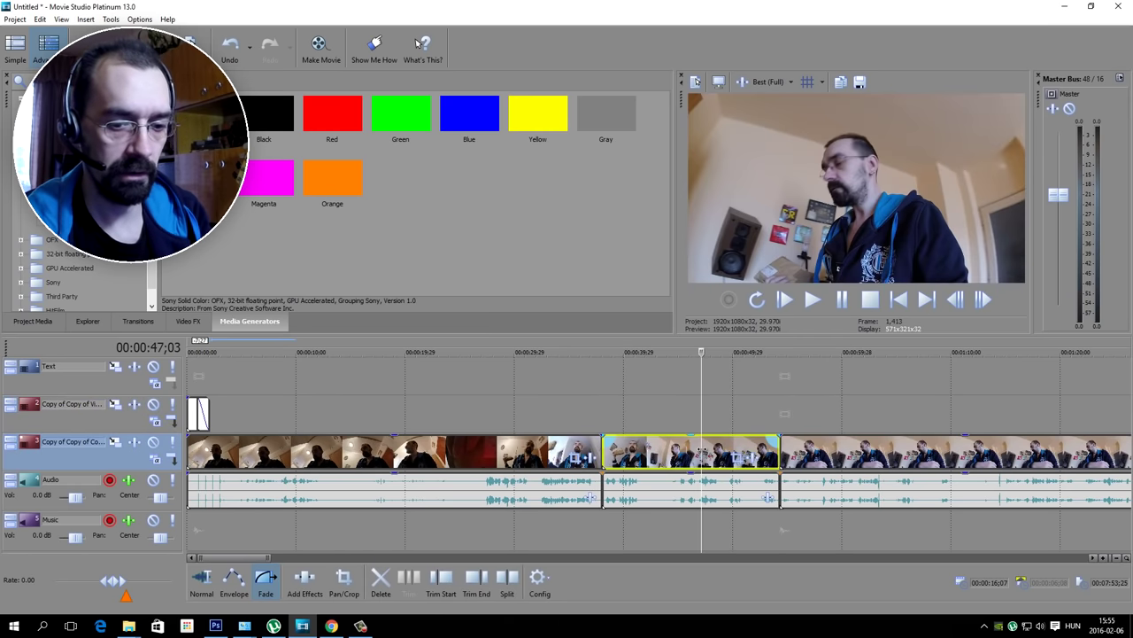
{"action": "key", "text": "Delete"}
{"action": "left_click", "coordinate": [734, 485]}
{"action": "key", "text": "Delete"}
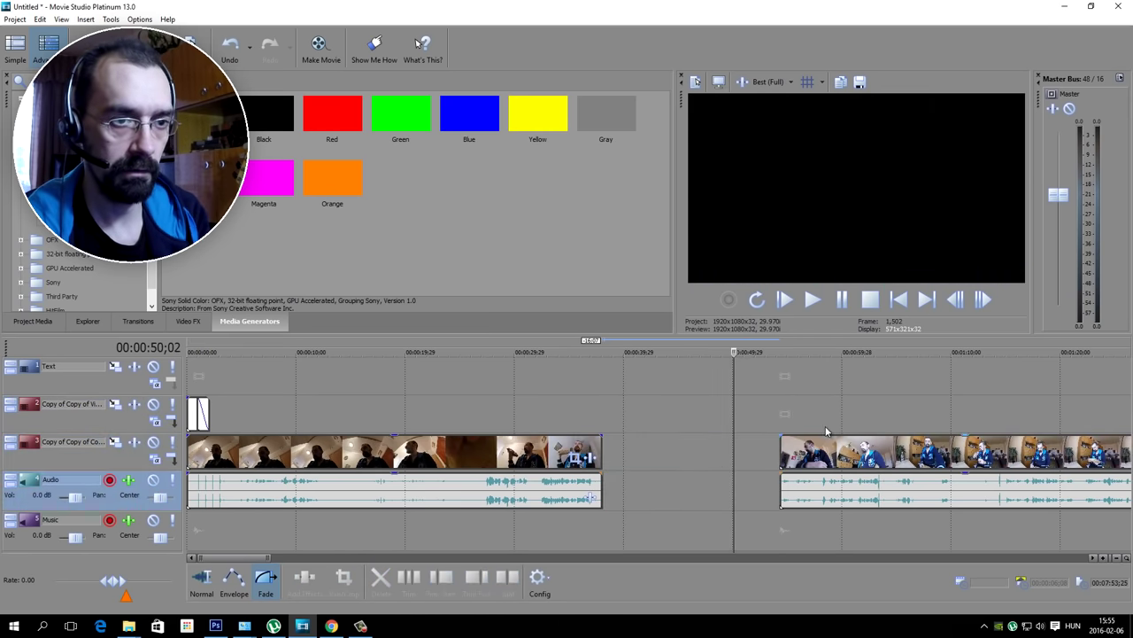
Move the remaining clip and its audio 18 seconds earlier so they overlap the end of the first clip in a crossfade
{"action": "left_click", "coordinate": [878, 501]}
{"action": "left_click_drag", "start_coordinate": [955, 450], "coordinate": [758, 453]}
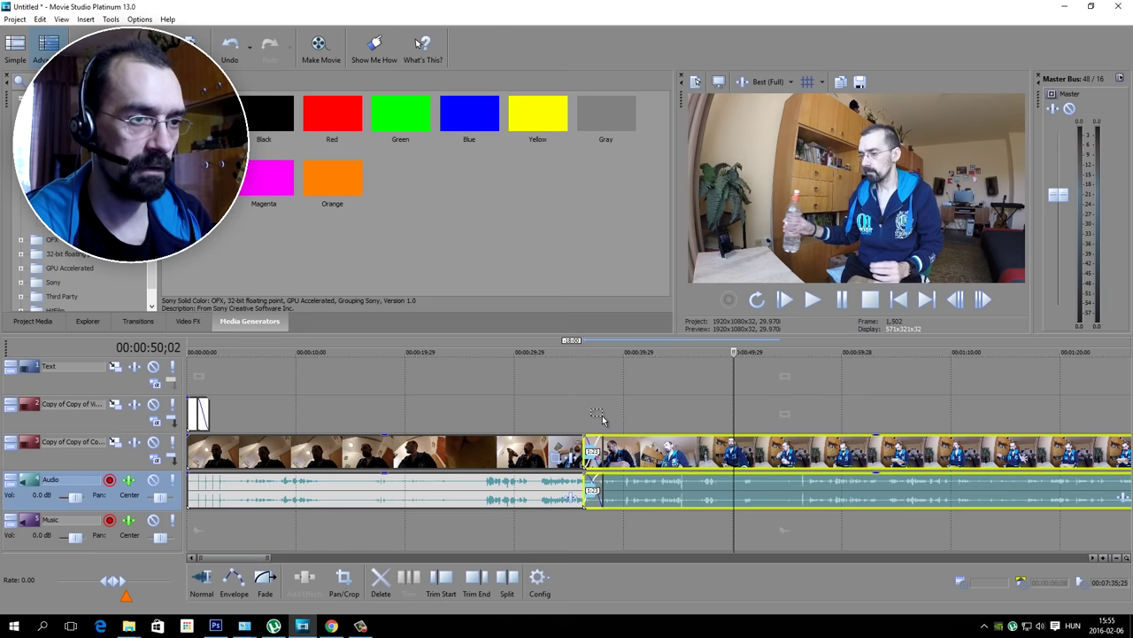
{"action": "left_click", "coordinate": [593, 420]}
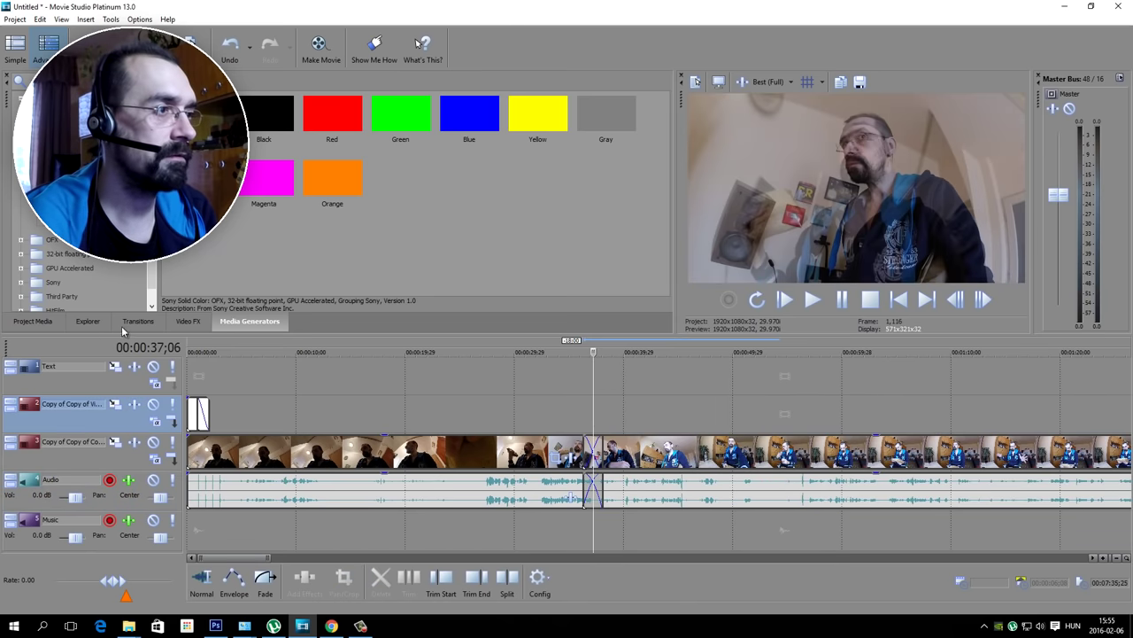
Apply the Star Wipe transition with the Double Squares preset to the video crossfade and close its settings
{"action": "left_click", "coordinate": [137, 322]}
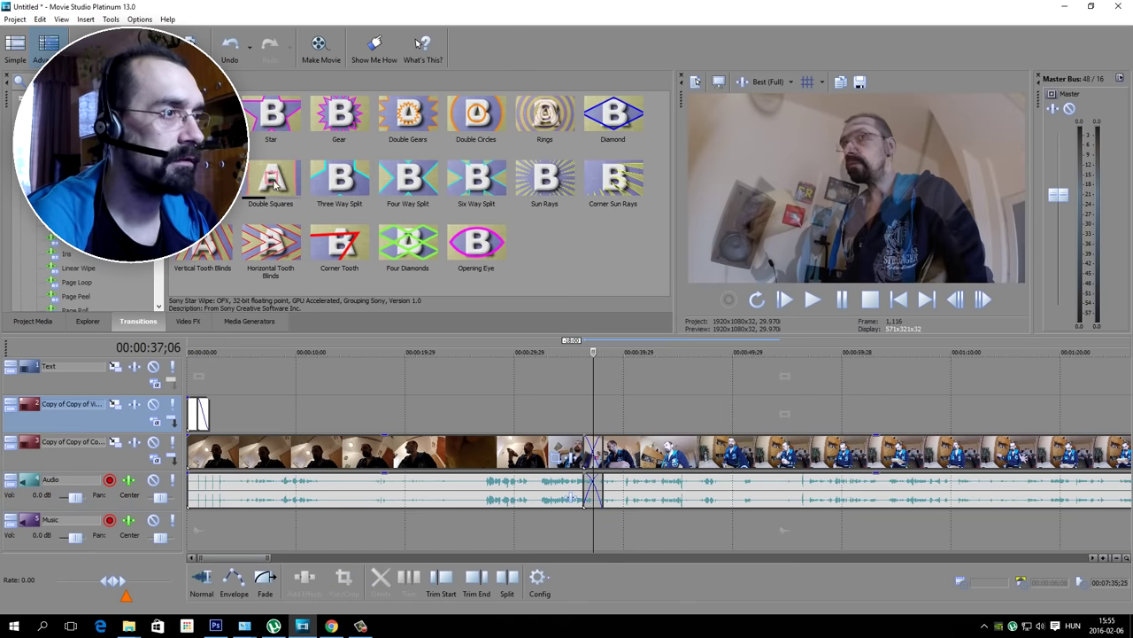
{"action": "left_click_drag", "start_coordinate": [271, 181], "coordinate": [597, 451]}
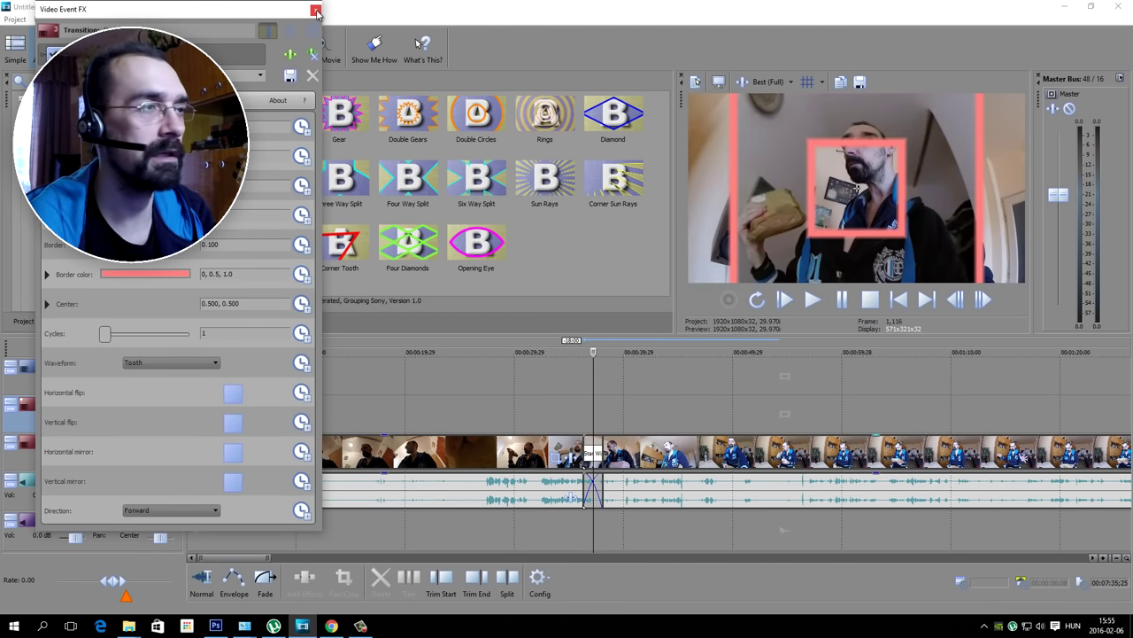
{"action": "left_click", "coordinate": [315, 11]}
Select the time range from 00:00:35;18 to 00:00:38;19 around the transition and play it to review the wipe
{"action": "left_click", "coordinate": [578, 407]}
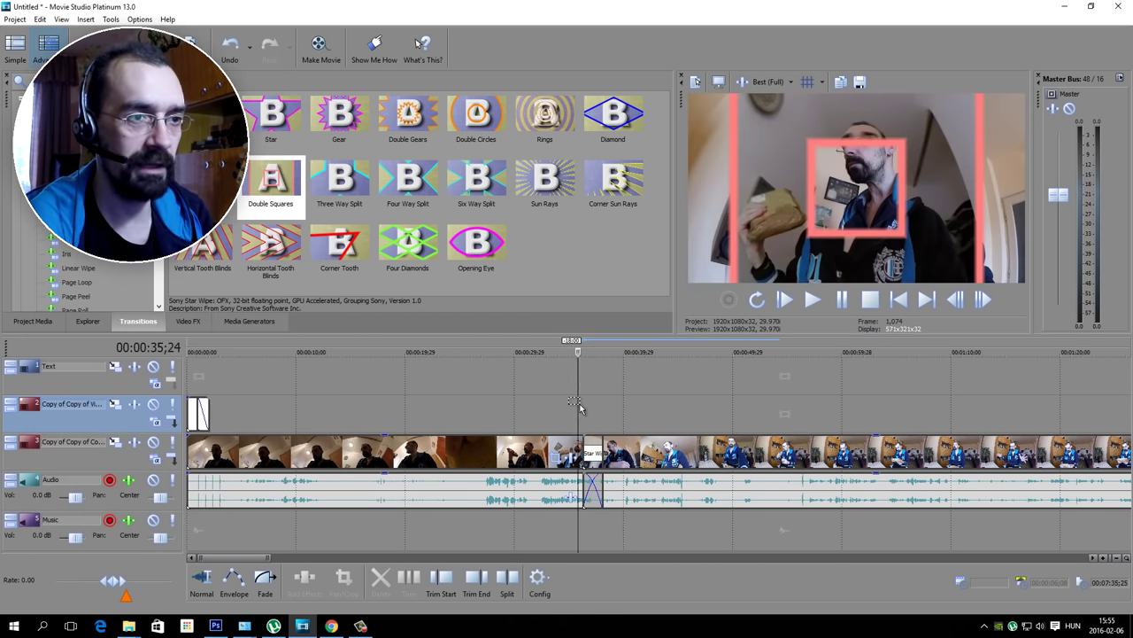
{"action": "left_click_drag", "start_coordinate": [607, 425], "coordinate": [608, 529]}
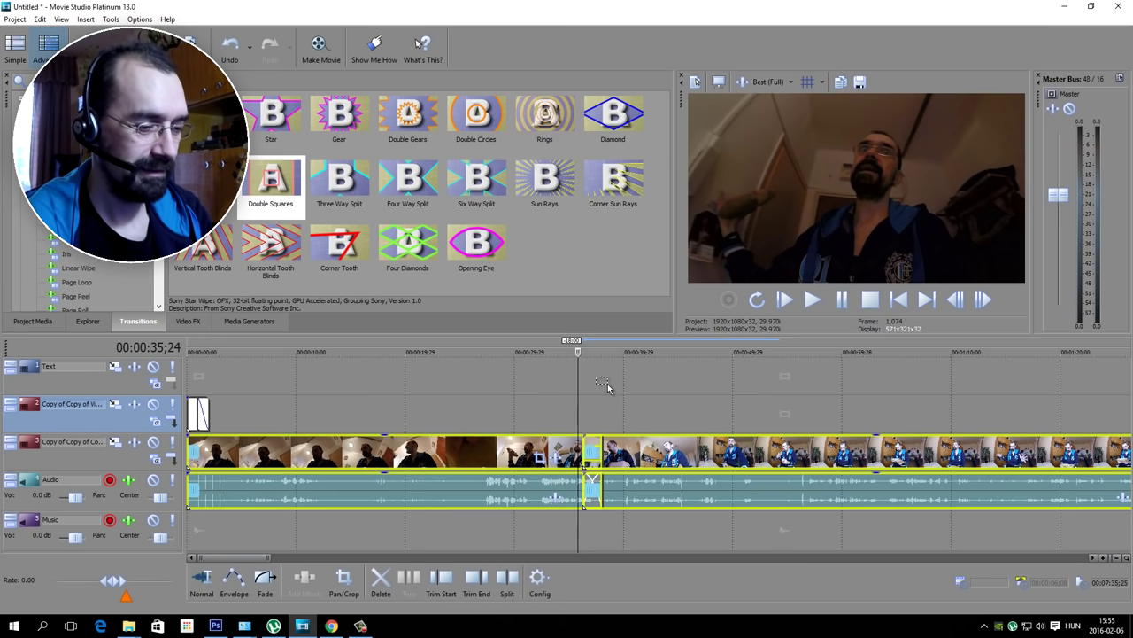
{"action": "left_click_drag", "start_coordinate": [607, 387], "coordinate": [607, 386]}
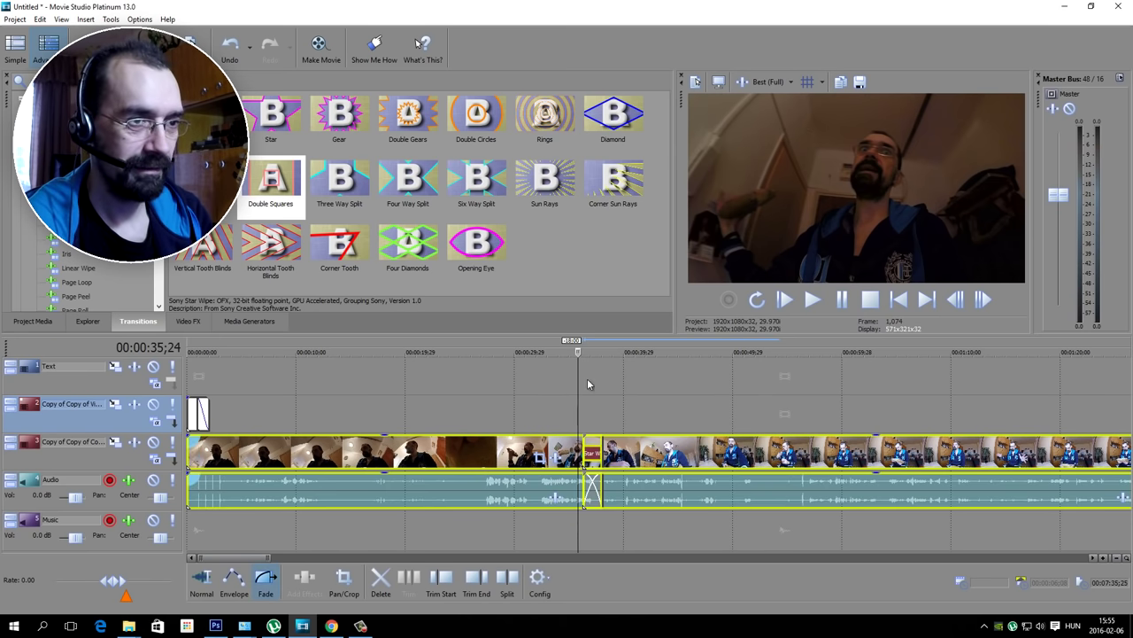
{"action": "left_click", "coordinate": [587, 385]}
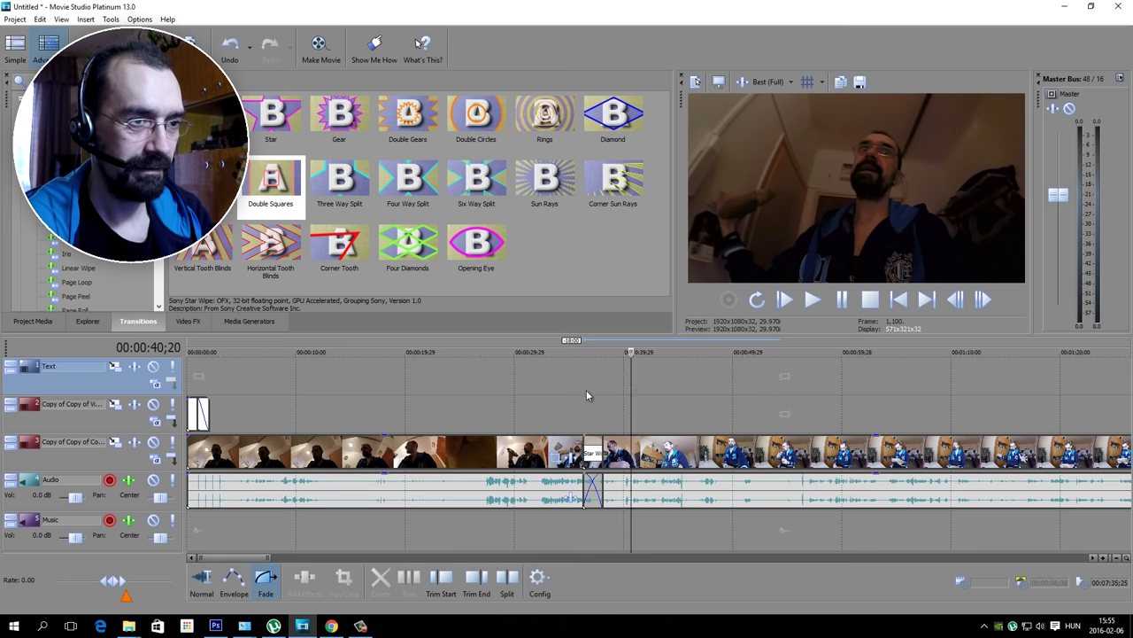
{"action": "left_click_drag", "start_coordinate": [577, 395], "coordinate": [609, 401]}
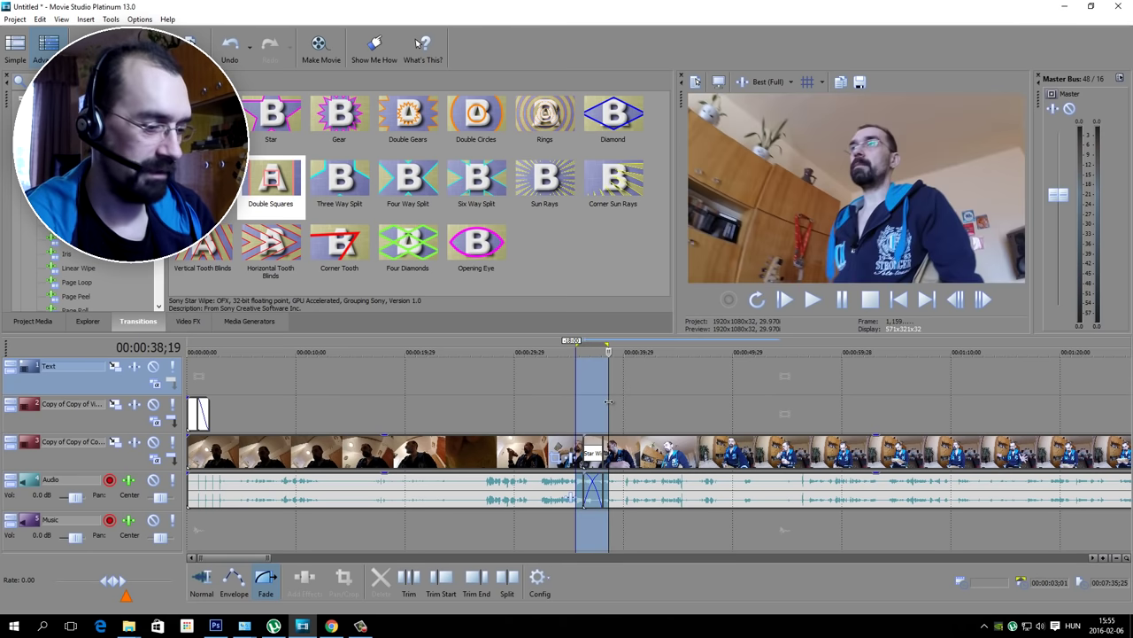
{"action": "key", "text": "space"}
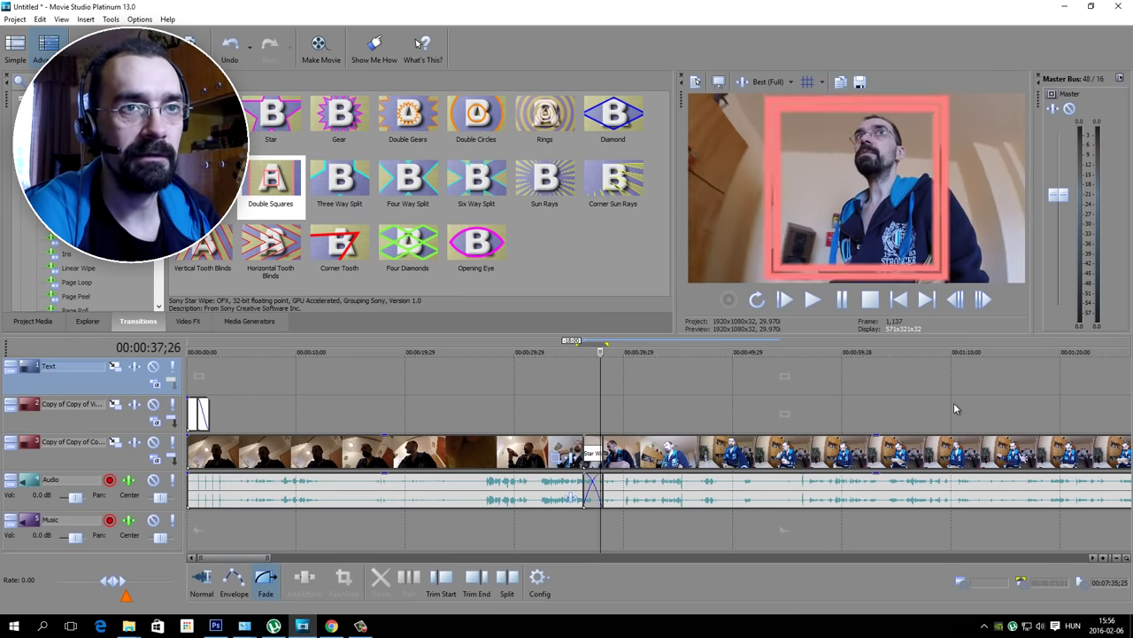
{"action": "key", "text": "space"}
{"action": "key", "text": "space"}
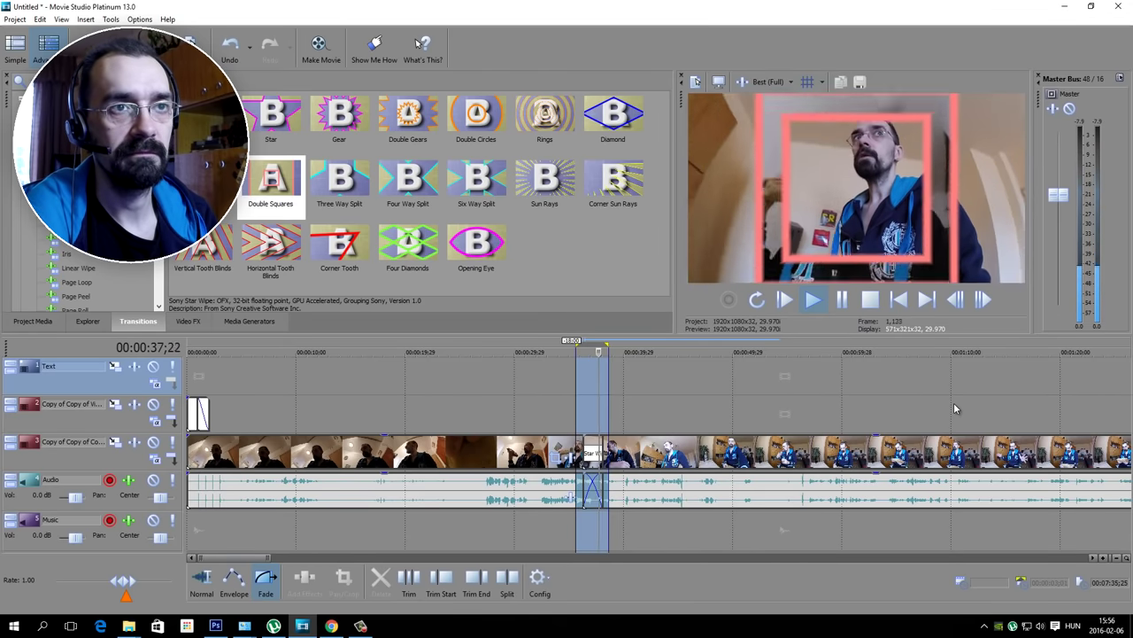
{"action": "key", "text": "space"}
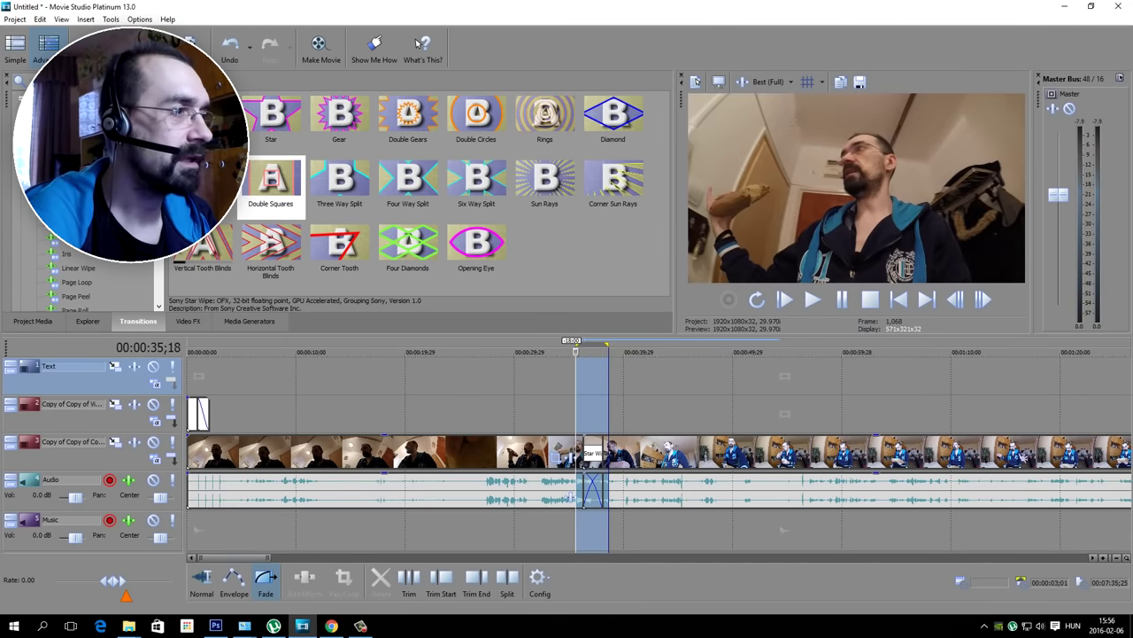
Replace the Star Wipe on the crossfade with a Flash transition and play the selected range to review it
{"action": "key", "text": "Home"}
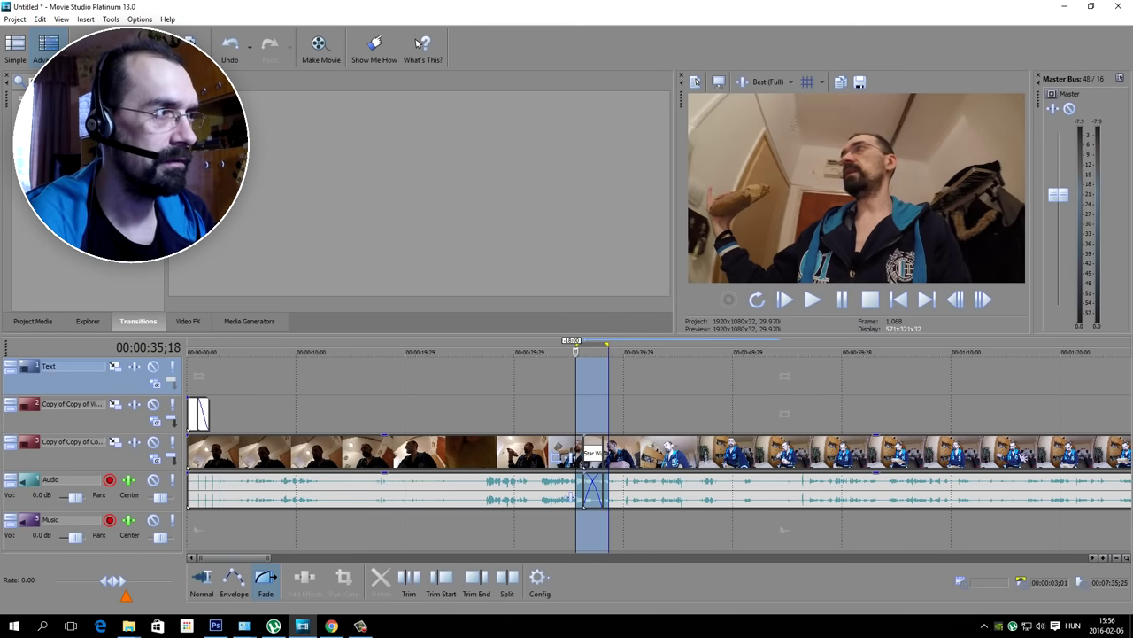
{"action": "left_click", "coordinate": [591, 454]}
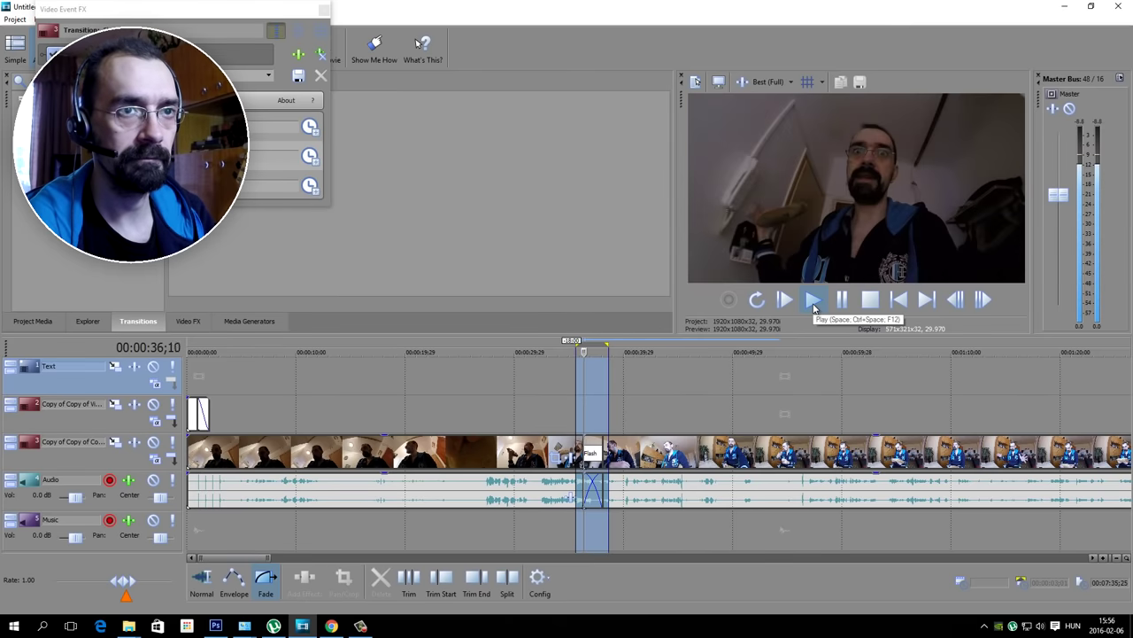
{"action": "key", "text": "space"}
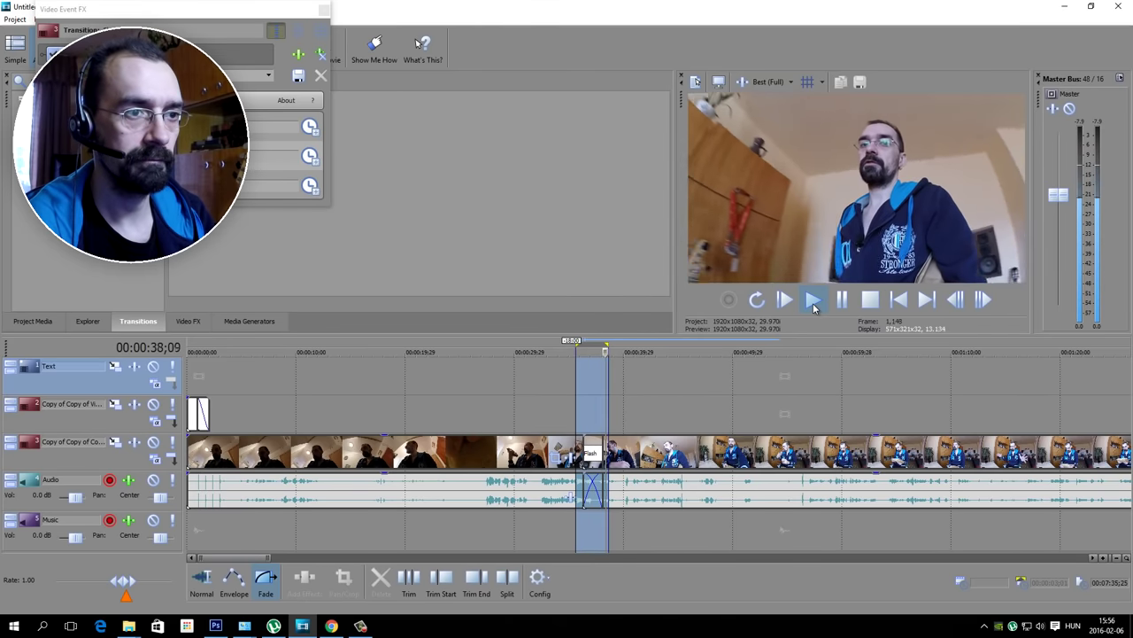
{"action": "key", "text": "space"}
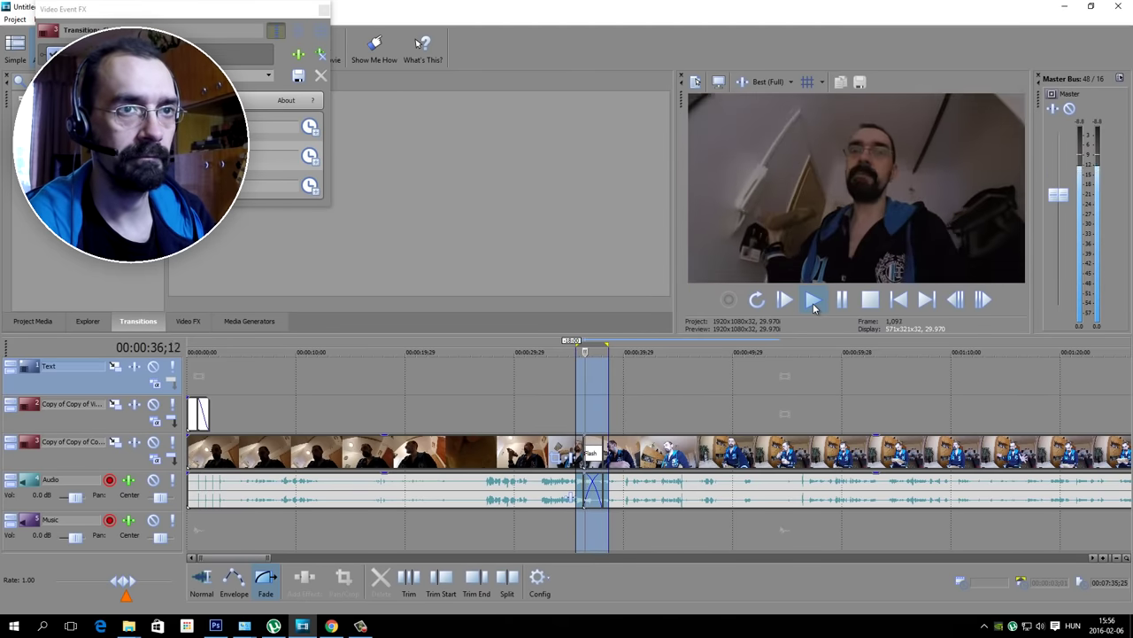
{"action": "key", "text": "space"}
{"action": "key", "text": "space"}
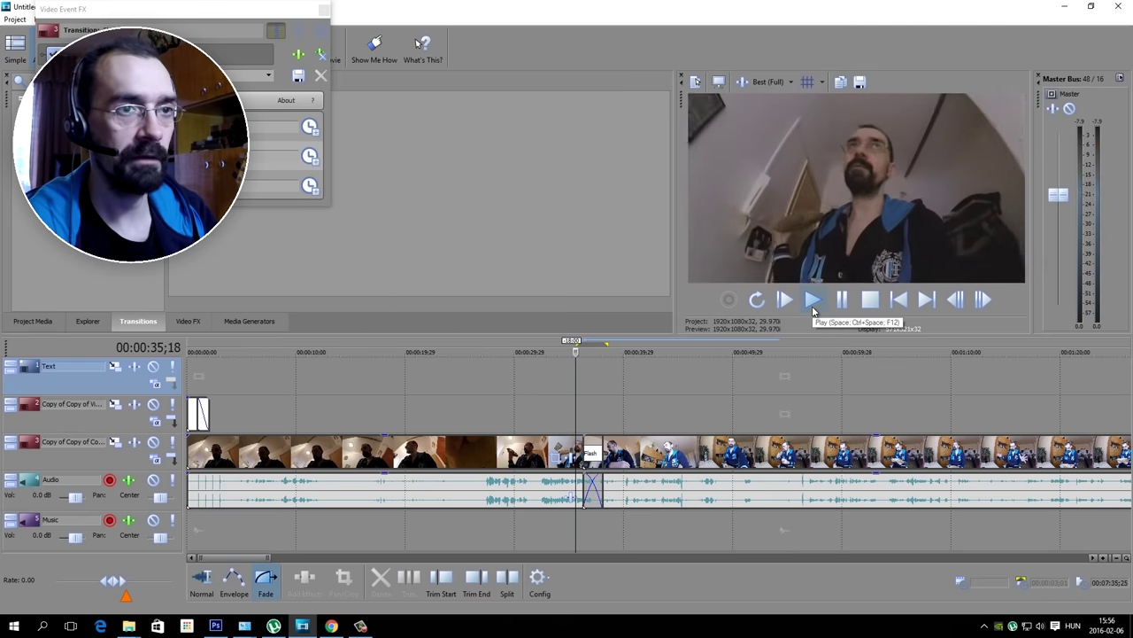
{"action": "key", "text": "space"}
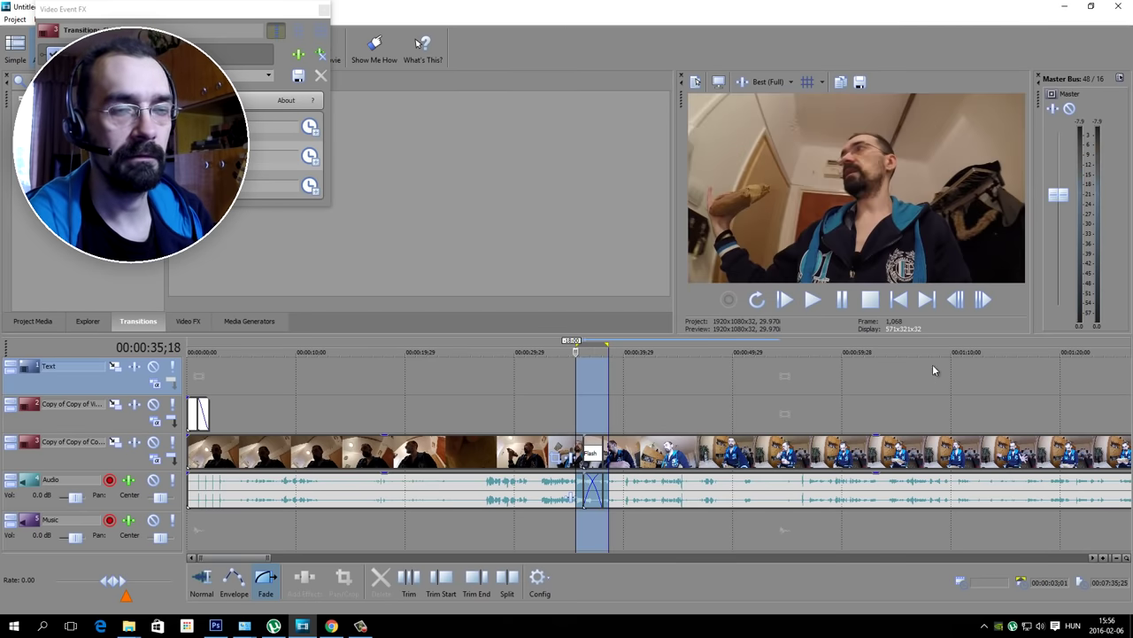
{"action": "key", "text": "space"}
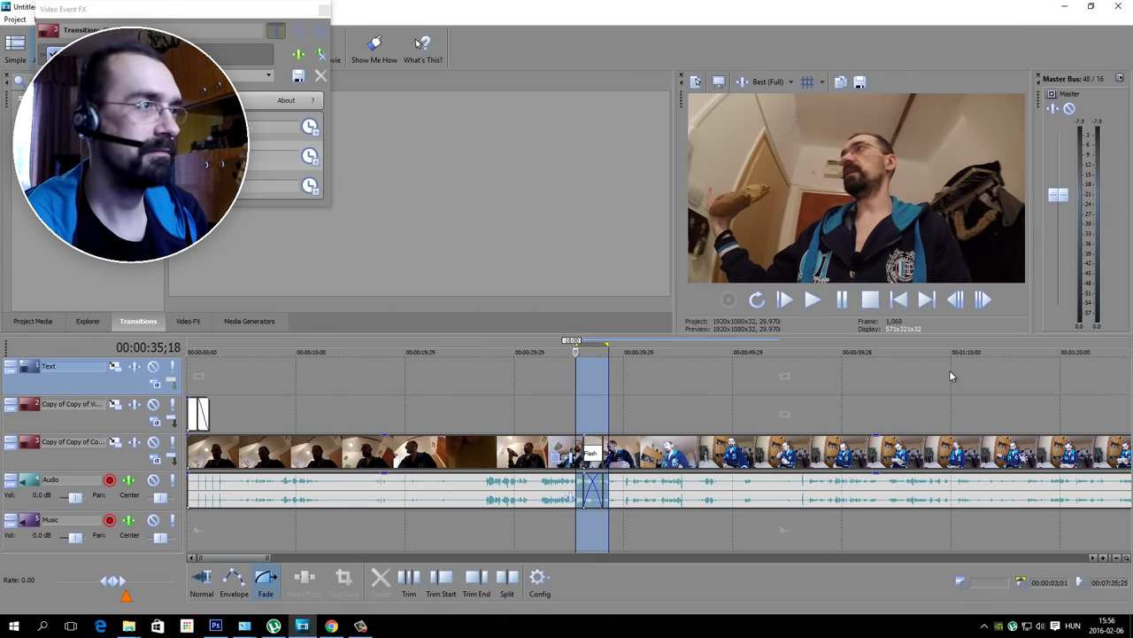
Close the Flash transition's settings, clear the time selection and fit the whole project in the timeline view
{"action": "left_click", "coordinate": [324, 12]}
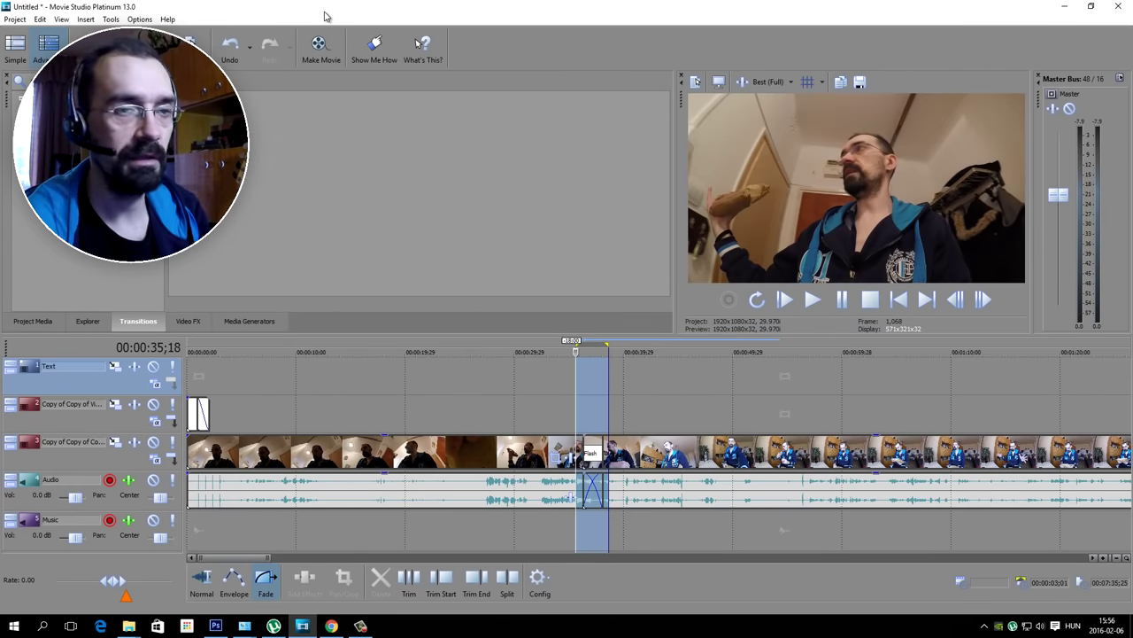
{"action": "left_click", "coordinate": [680, 395]}
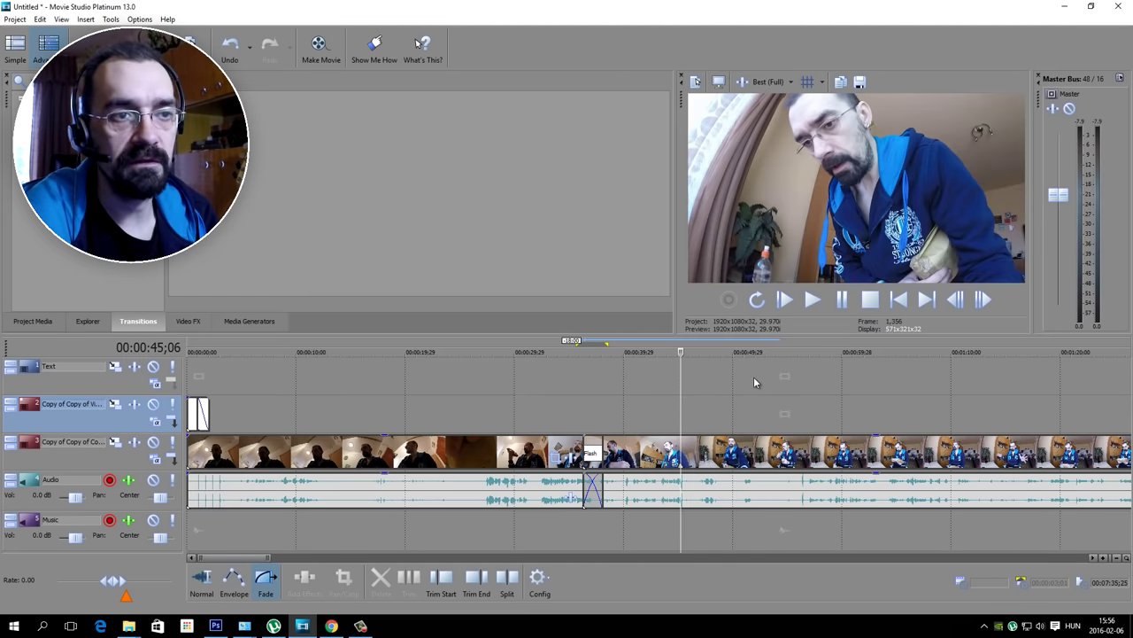
{"action": "scroll", "coordinate": [754, 376], "scroll_direction": "down", "scroll_amount": 5}
{"action": "scroll", "coordinate": [754, 376], "scroll_direction": "down", "scroll_amount": 3}
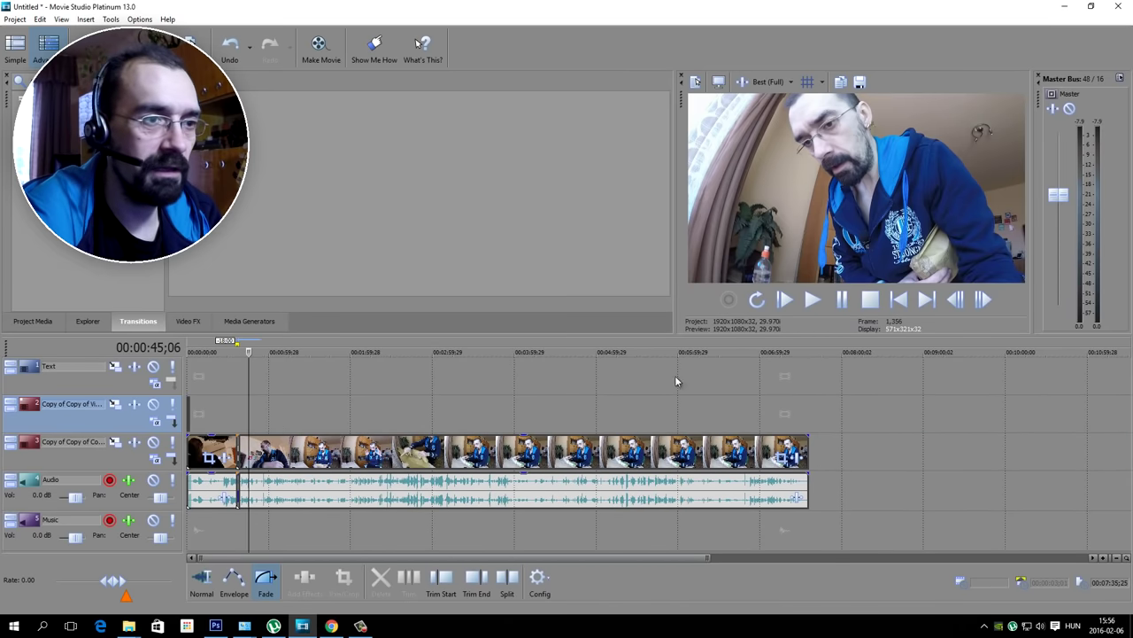
{"action": "left_click", "coordinate": [571, 404]}
{"action": "left_click", "coordinate": [512, 409]}
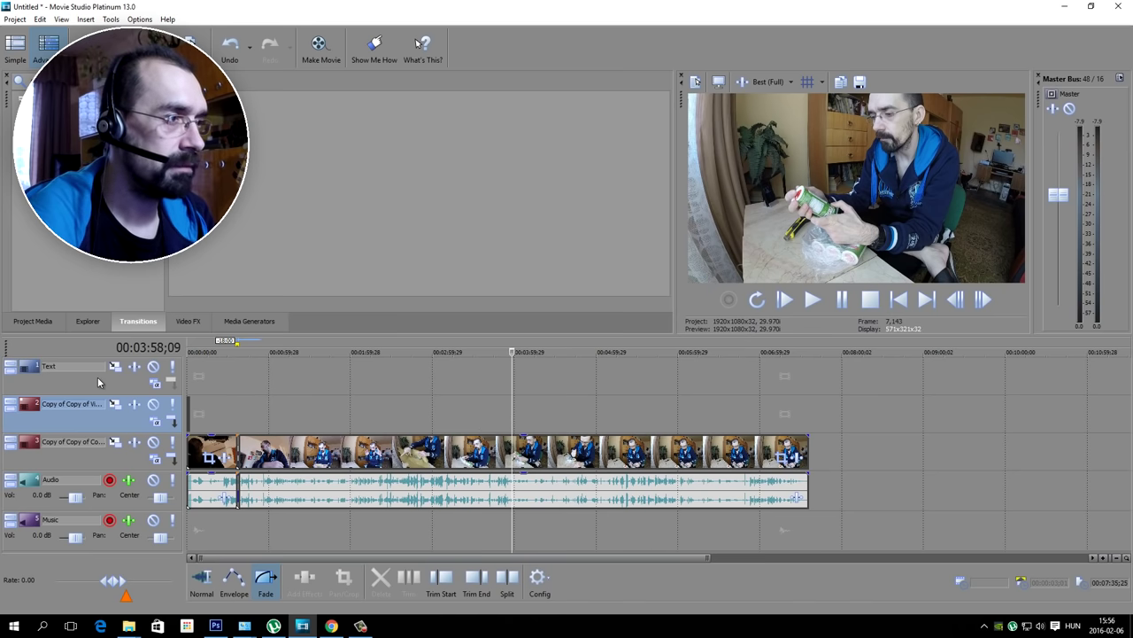
{"action": "right_click", "coordinate": [119, 460]}
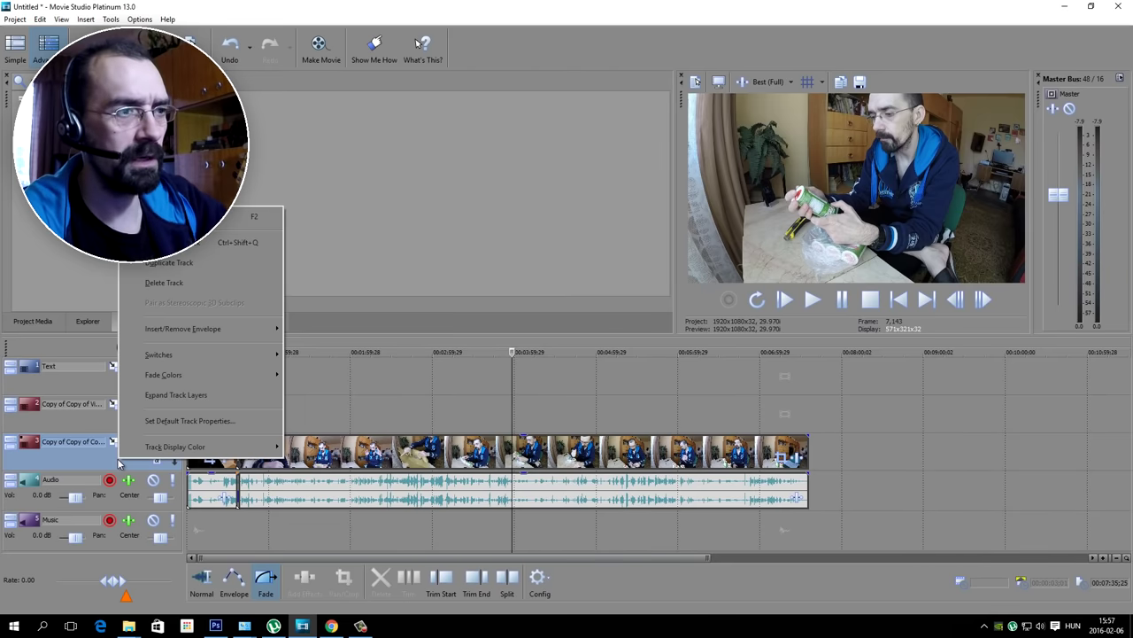
{"action": "left_click", "coordinate": [575, 398]}
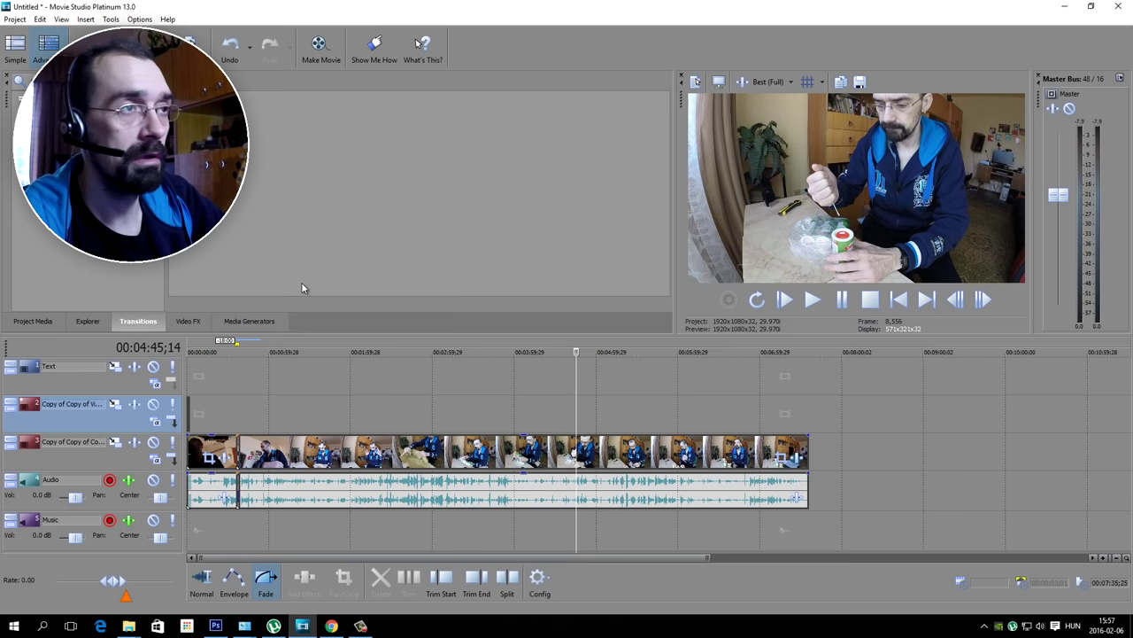
Examine the advanced render templates and their filter options for saving the movie to the hard drive, and leave without rendering
{"action": "left_click", "coordinate": [320, 46]}
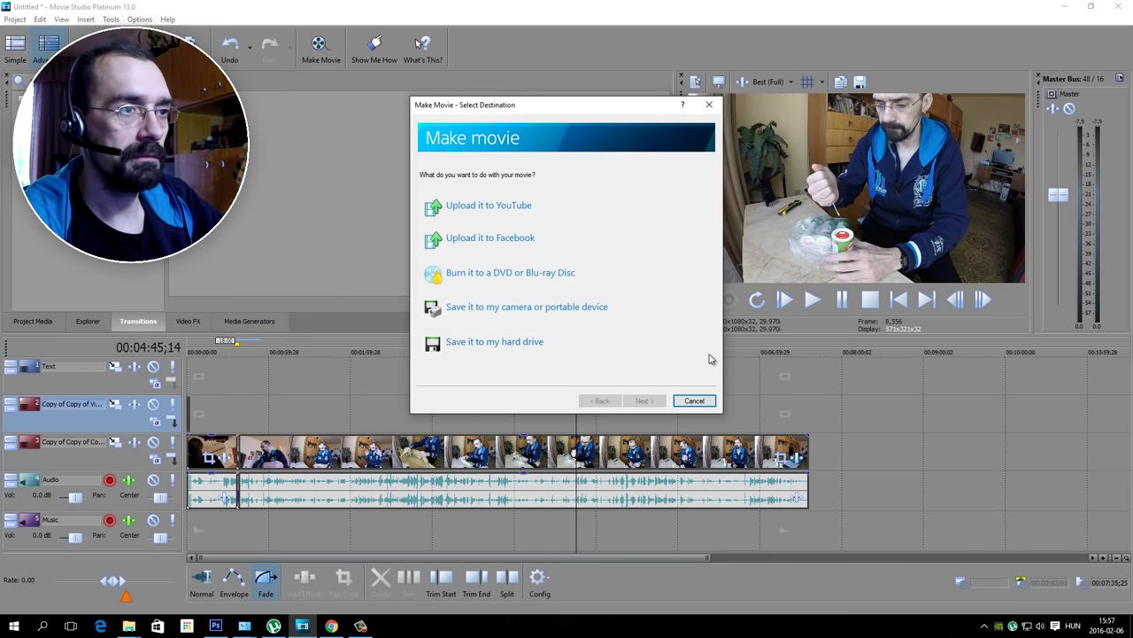
{"action": "left_click", "coordinate": [511, 347]}
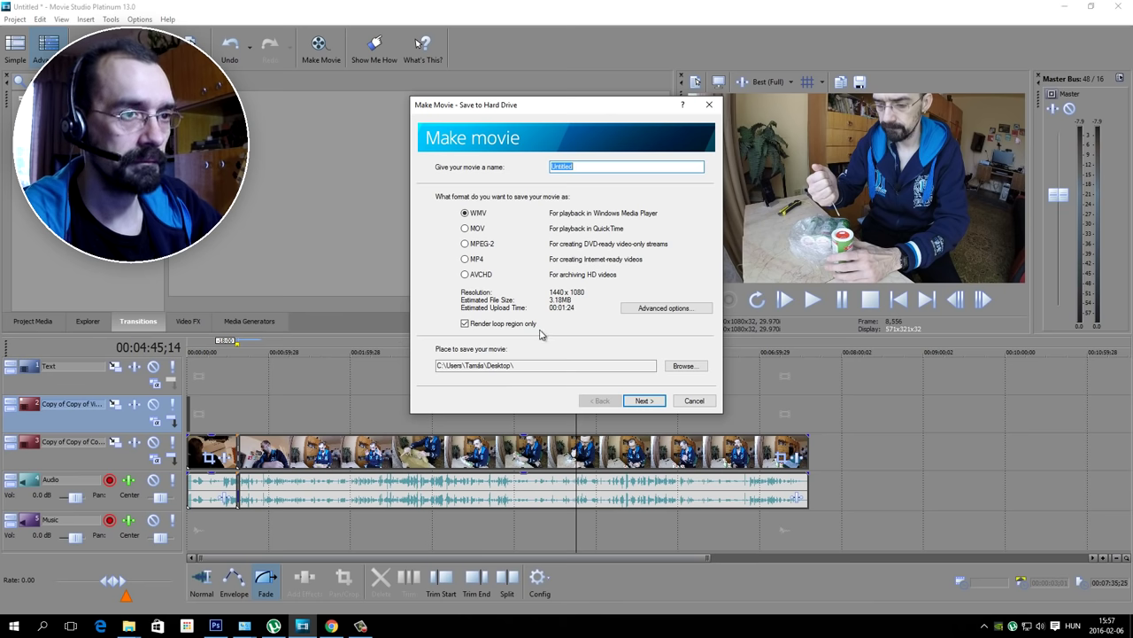
{"action": "left_click", "coordinate": [666, 308]}
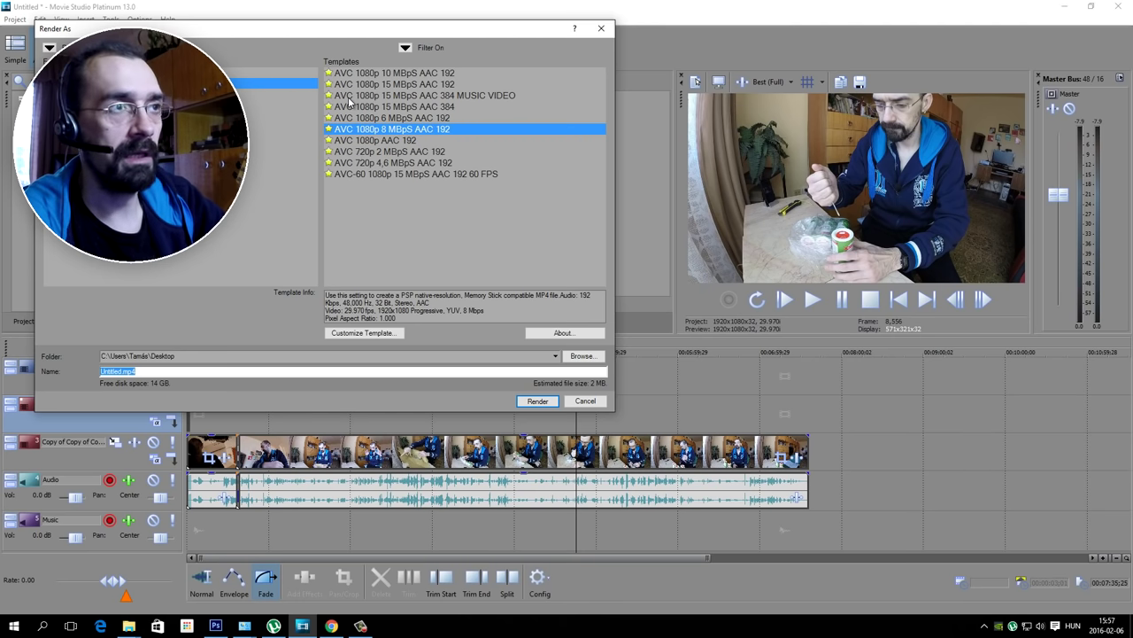
{"action": "left_click", "coordinate": [406, 48]}
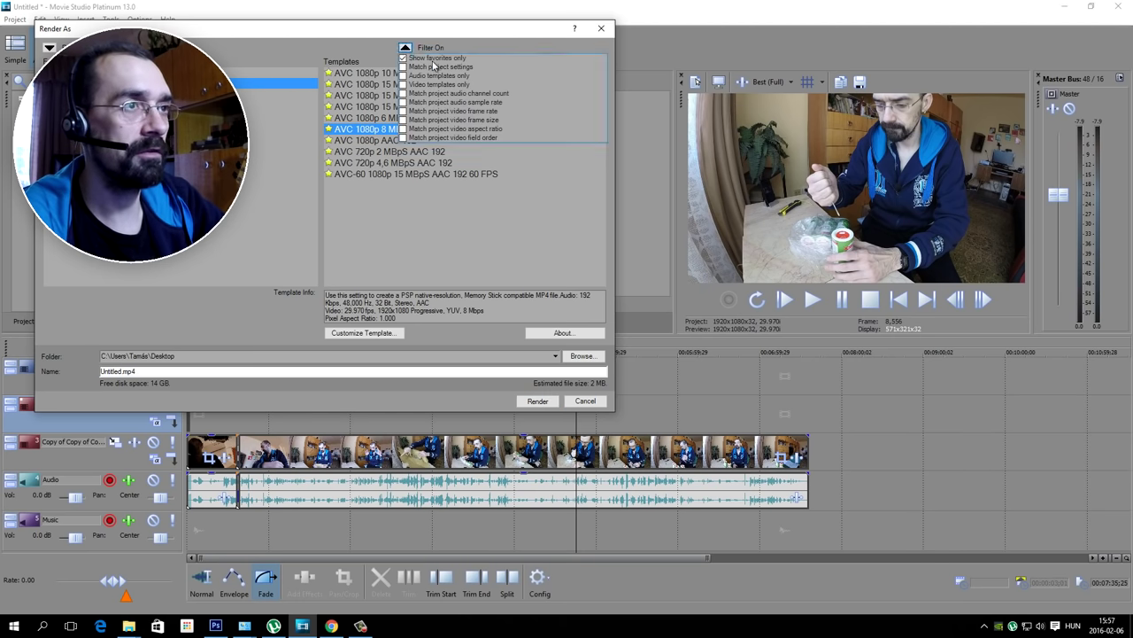
{"action": "left_click", "coordinate": [467, 49]}
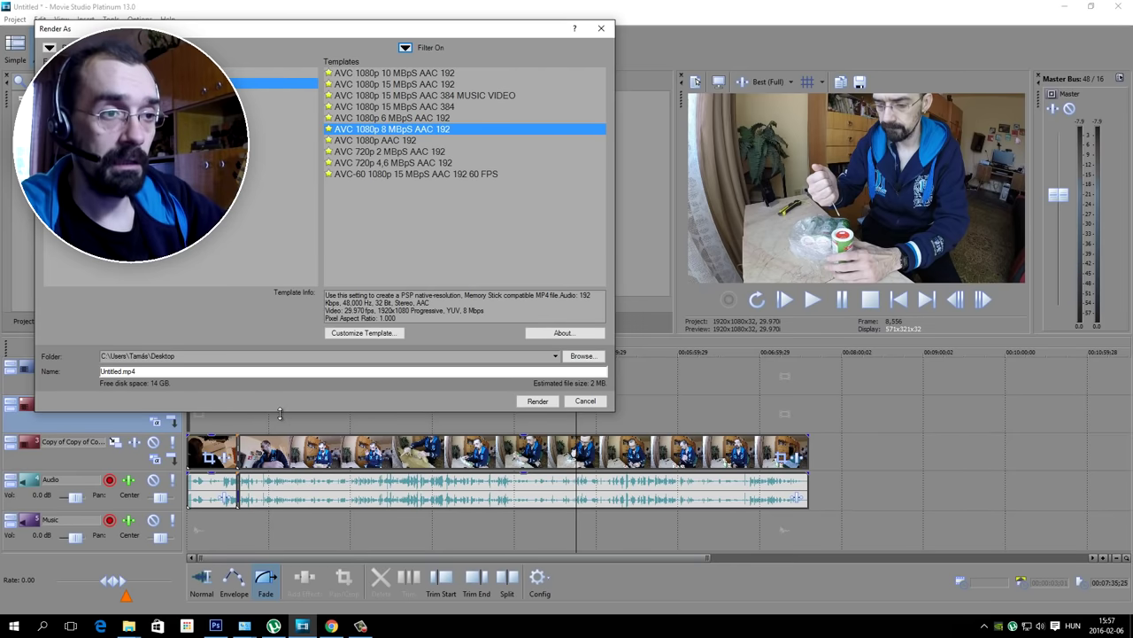
{"action": "left_click", "coordinate": [585, 401]}
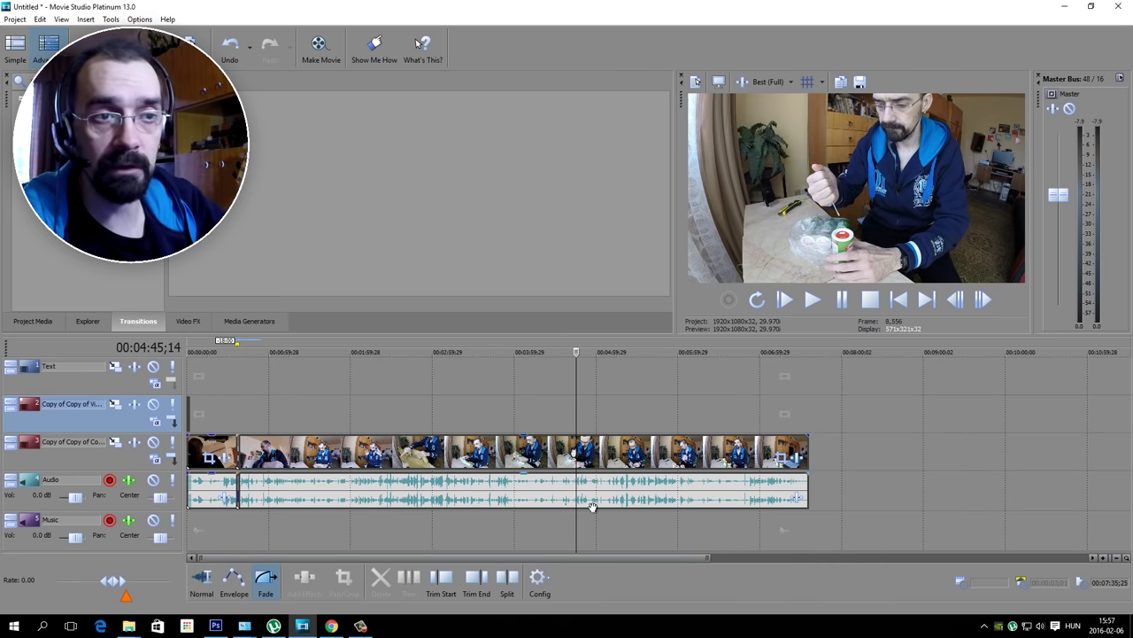
Preview the footage at several points along the timeline, from the early part of the long clip to near its end
{"action": "left_click", "coordinate": [650, 382]}
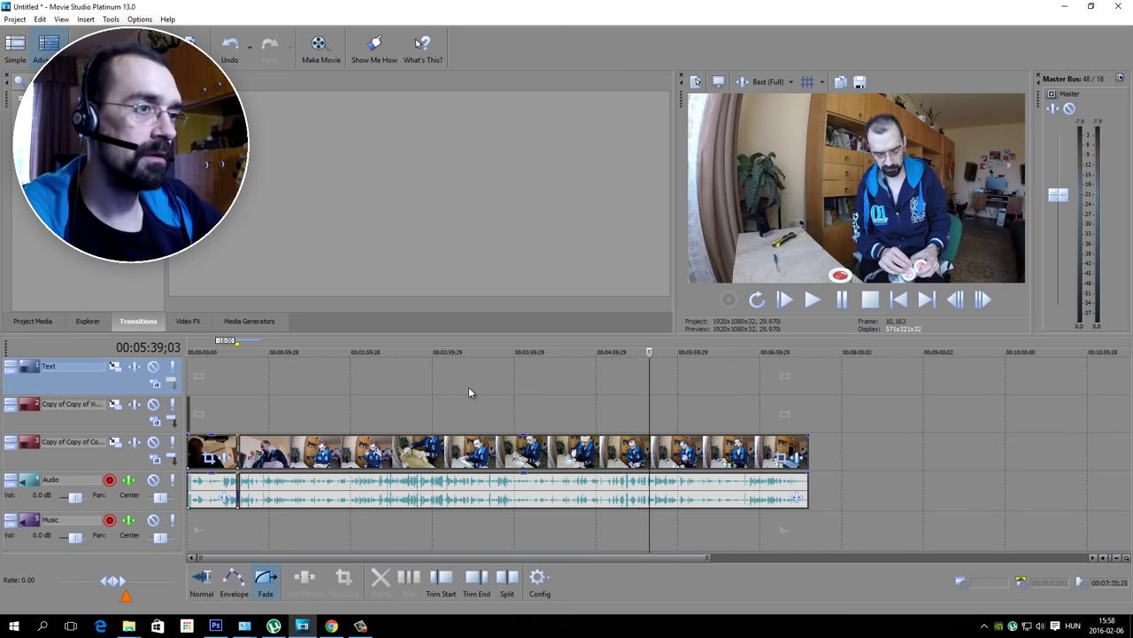
{"action": "left_click", "coordinate": [409, 381]}
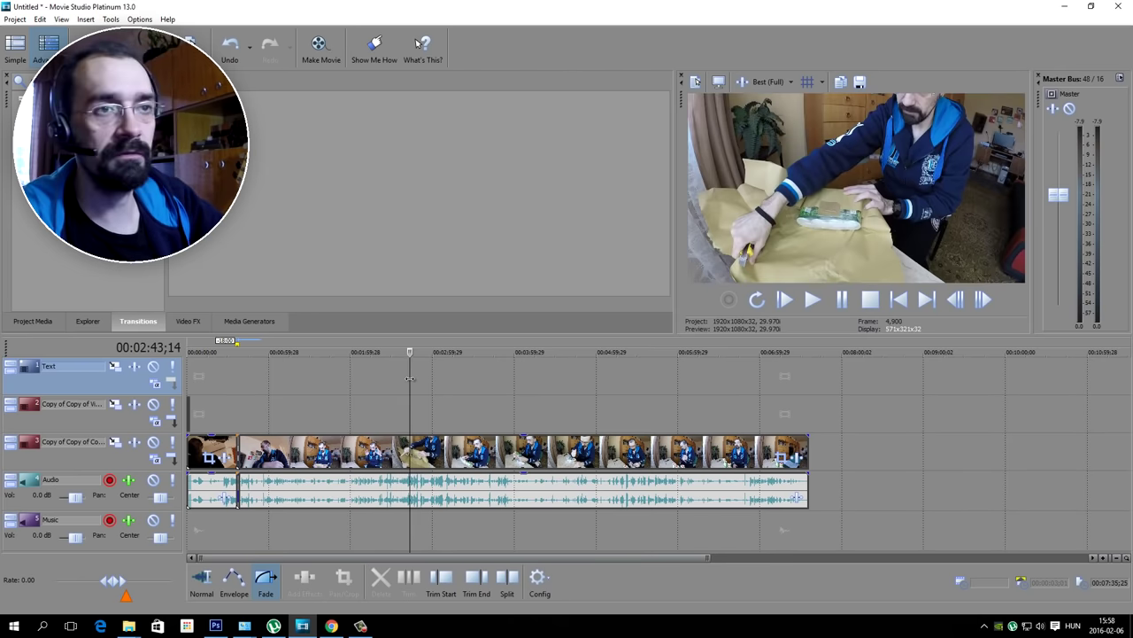
{"action": "left_click", "coordinate": [514, 375]}
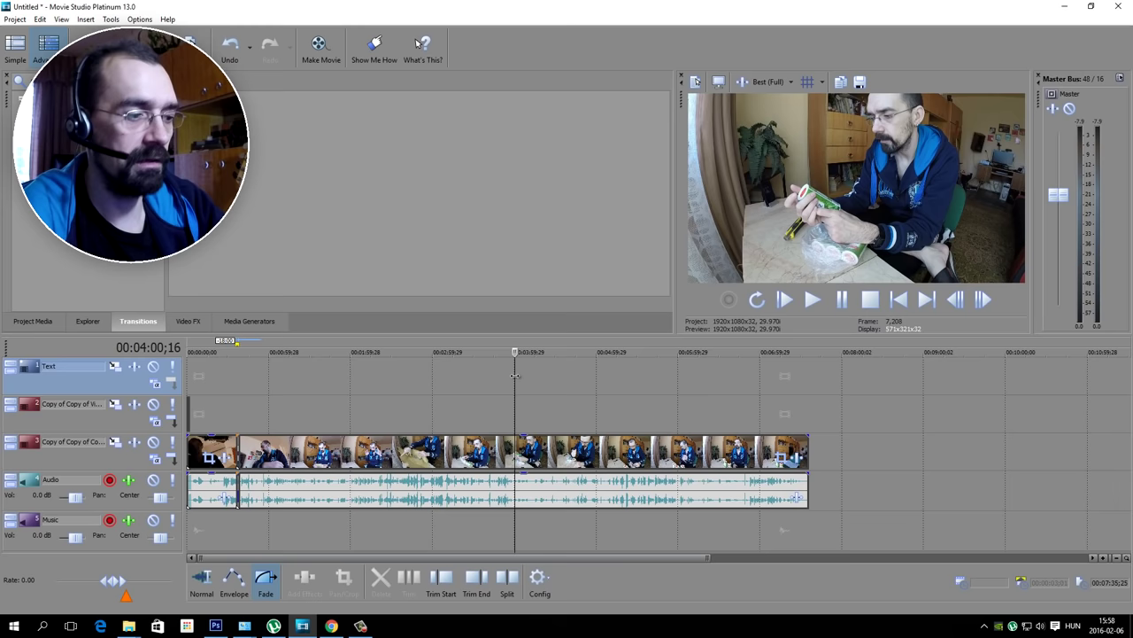
{"action": "left_click", "coordinate": [584, 372]}
{"action": "left_click", "coordinate": [622, 371]}
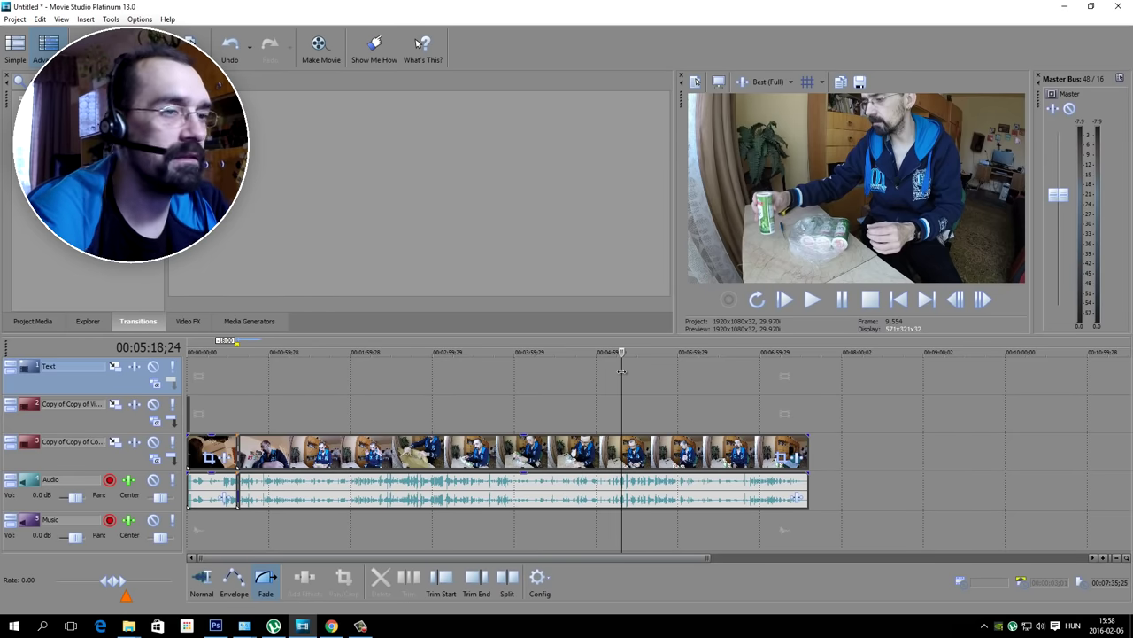
{"action": "left_click", "coordinate": [359, 389]}
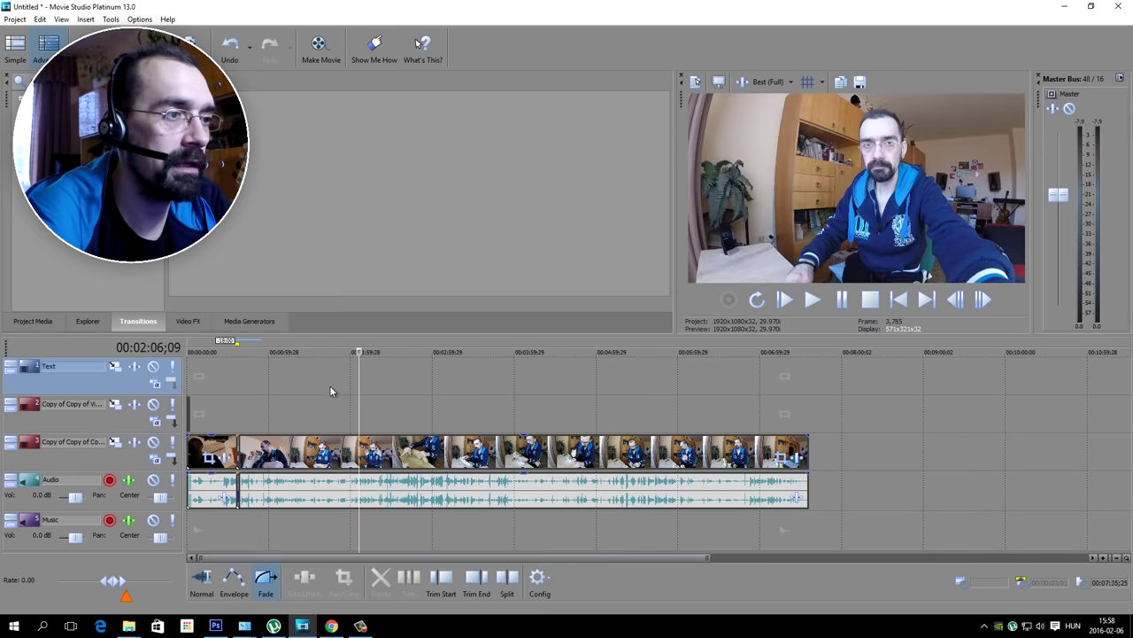
{"action": "left_click", "coordinate": [326, 386]}
{"action": "left_click", "coordinate": [446, 379]}
{"action": "left_click", "coordinate": [522, 381]}
{"action": "left_click", "coordinate": [648, 381]}
{"action": "left_click", "coordinate": [724, 383]}
{"action": "left_click", "coordinate": [791, 379]}
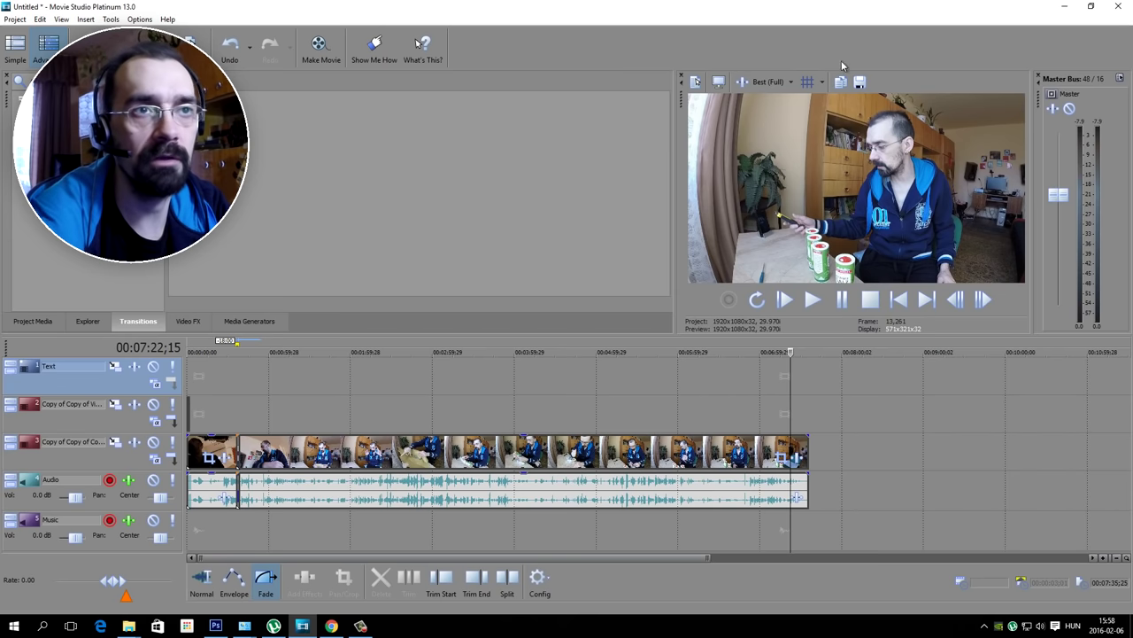
{"action": "left_click", "coordinate": [754, 376]}
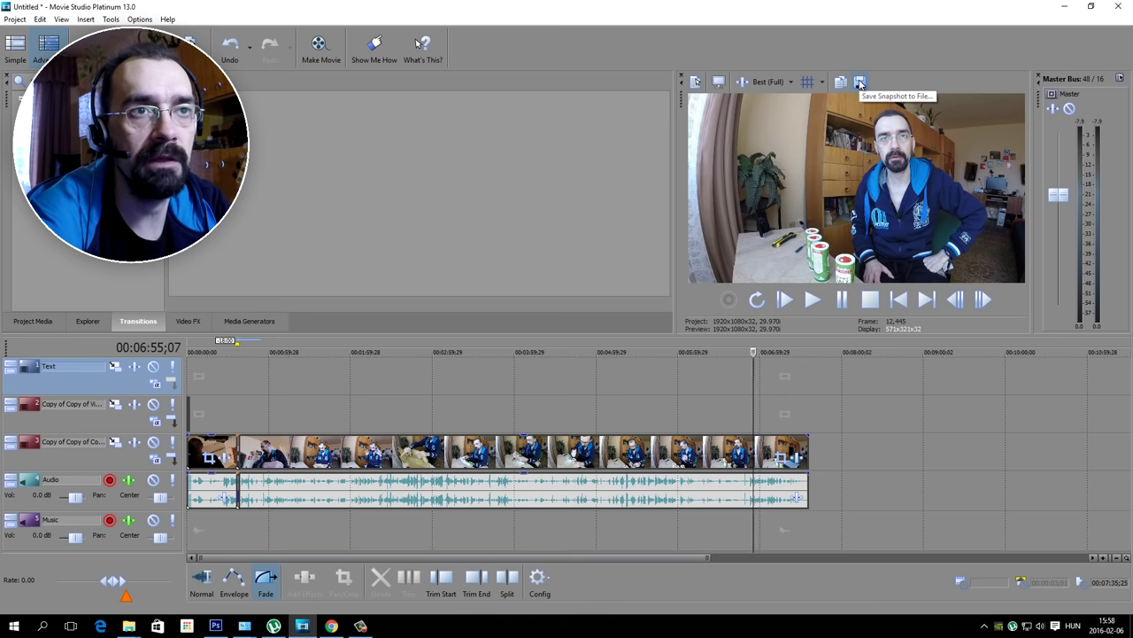
Examine the project properties, including the ruler, summary, folders and video settings
{"action": "left_click", "coordinate": [696, 82]}
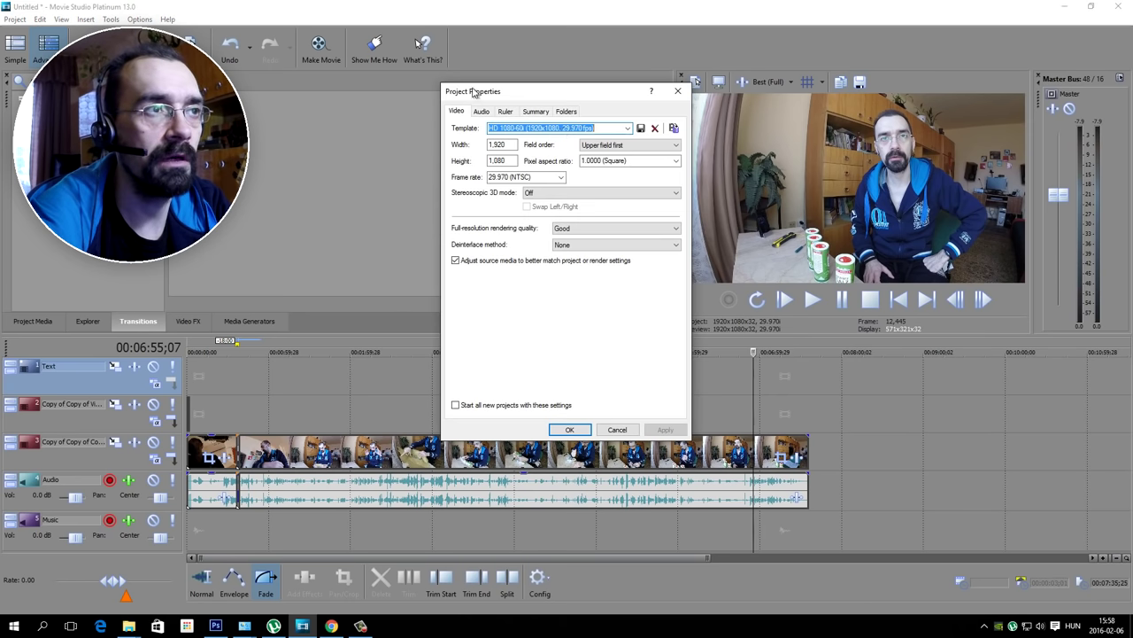
{"action": "left_click", "coordinate": [504, 114]}
{"action": "left_click", "coordinate": [532, 112]}
{"action": "left_click", "coordinate": [563, 113]}
{"action": "left_click", "coordinate": [458, 114]}
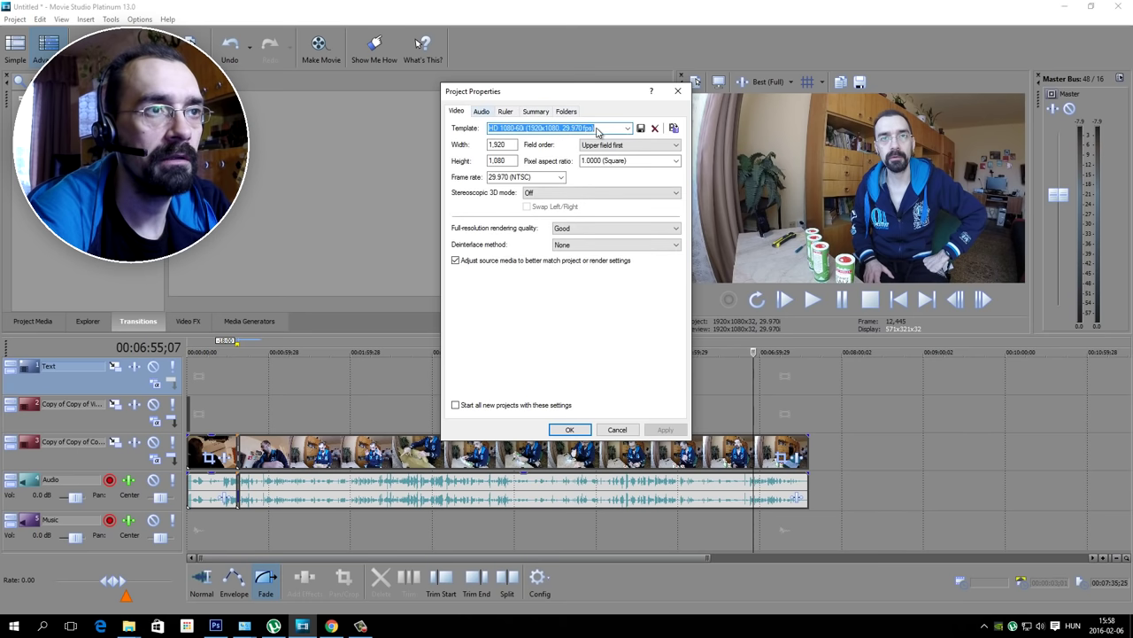
Try the None (progressive scan) field order in the project's video settings and discard the change
{"action": "left_click", "coordinate": [627, 146]}
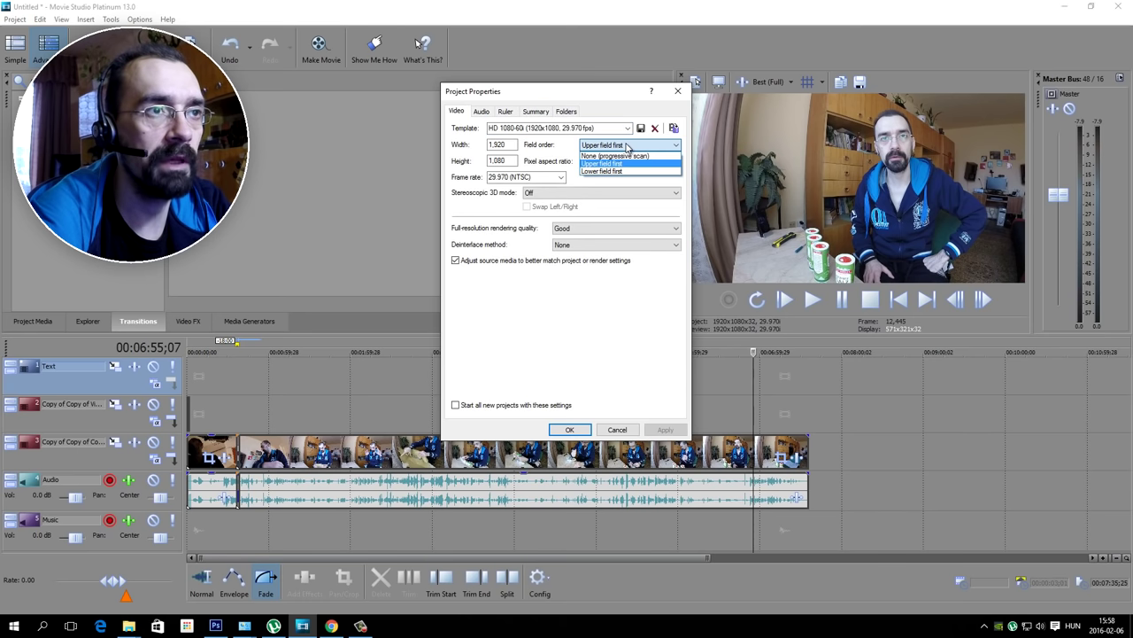
{"action": "left_click", "coordinate": [606, 156]}
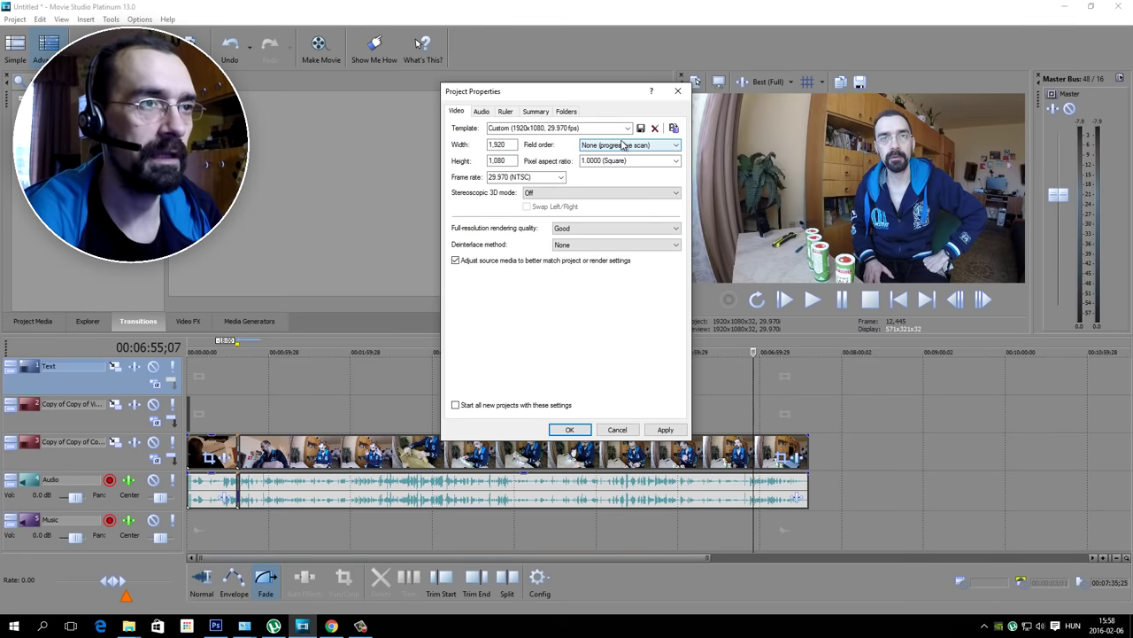
{"action": "left_click", "coordinate": [621, 146]}
{"action": "left_click", "coordinate": [620, 148]}
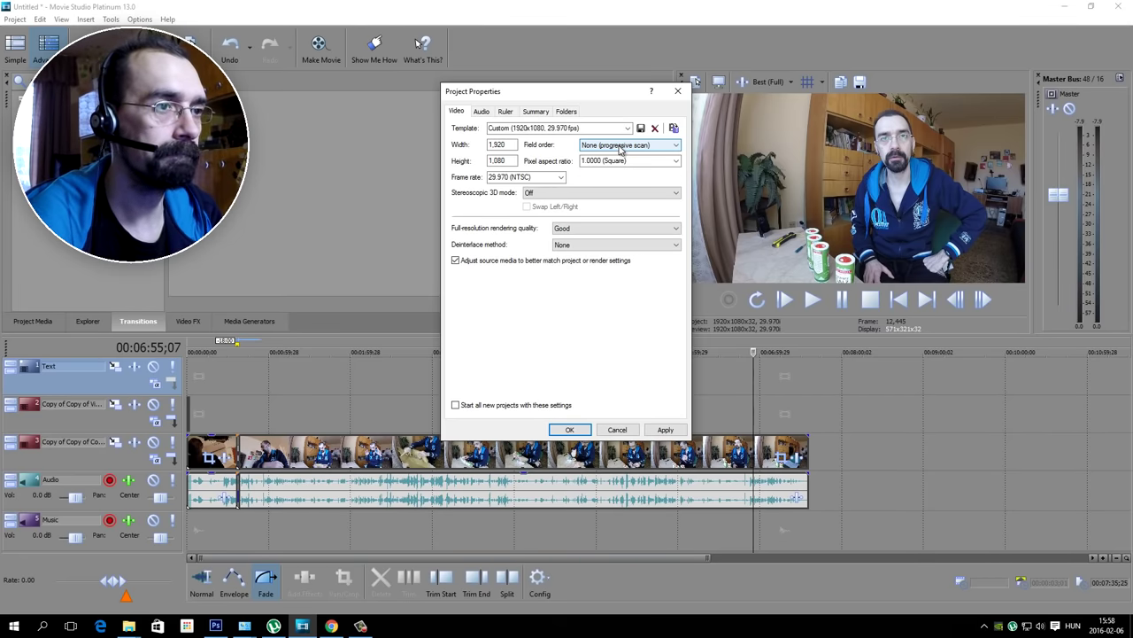
{"action": "left_click", "coordinate": [617, 430]}
Set the long second video clip to Disable resample in its event properties
{"action": "right_click", "coordinate": [643, 447]}
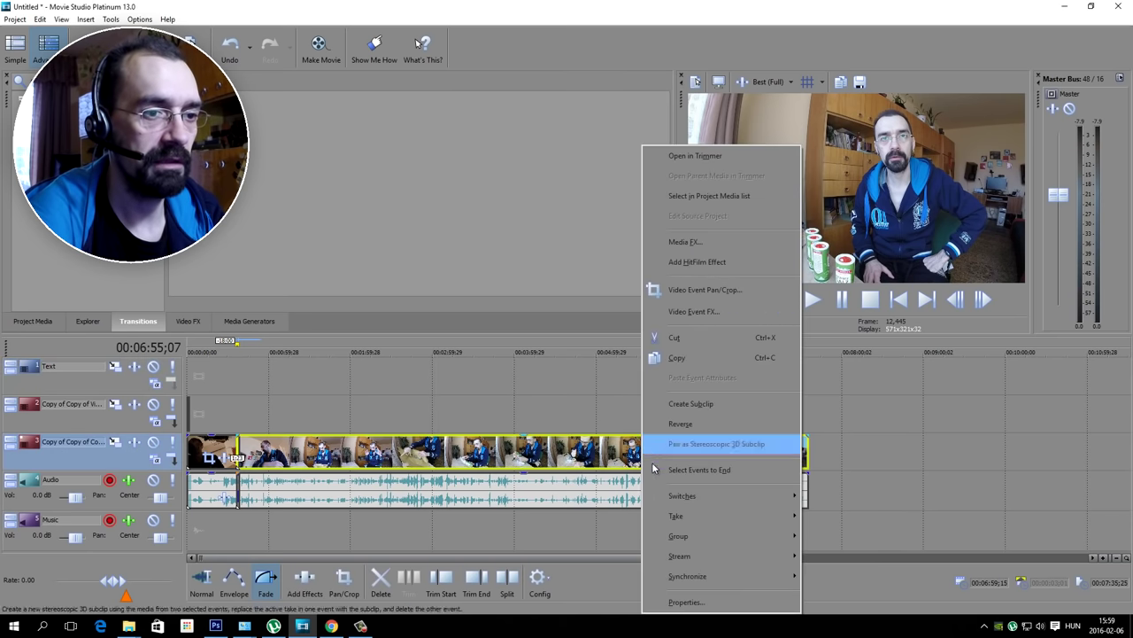
{"action": "left_click", "coordinate": [684, 602]}
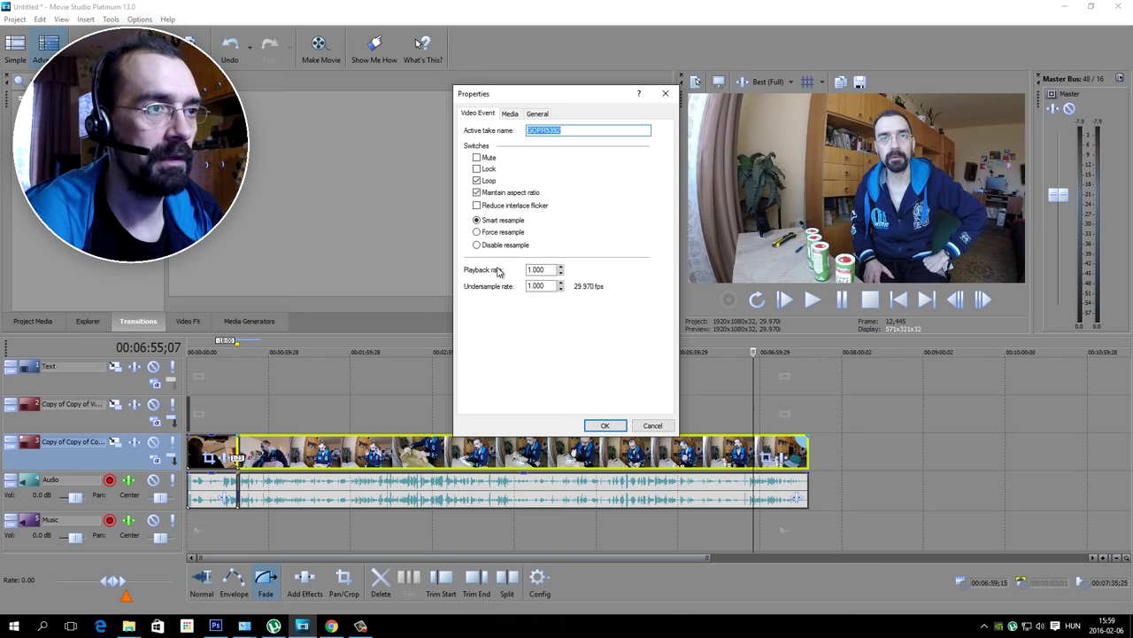
{"action": "left_click", "coordinate": [478, 245]}
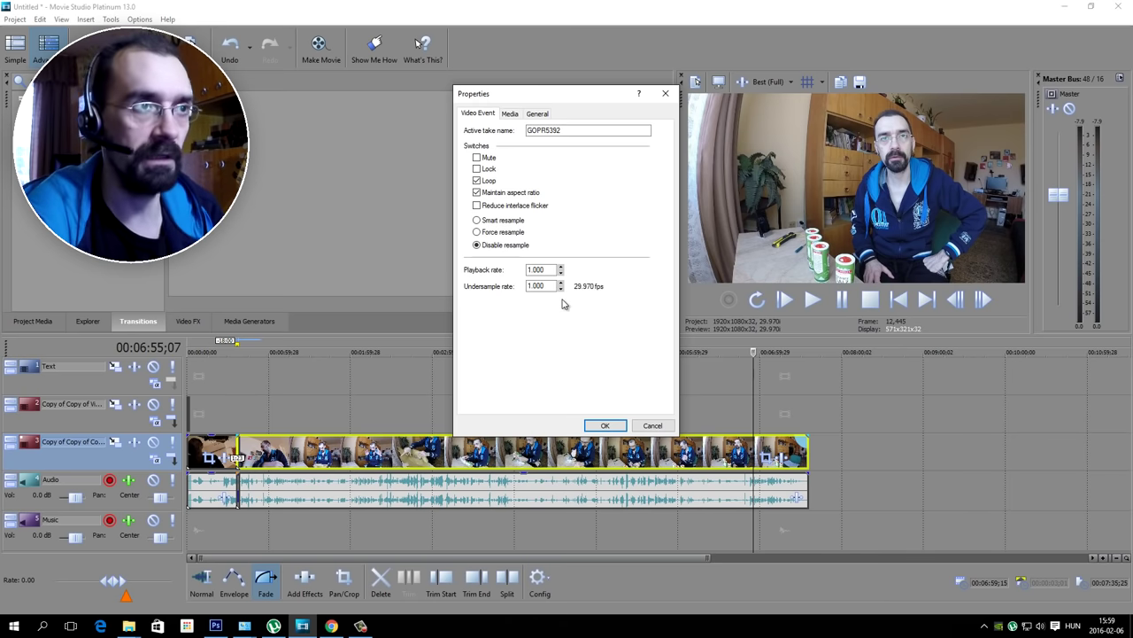
{"action": "left_click", "coordinate": [604, 426]}
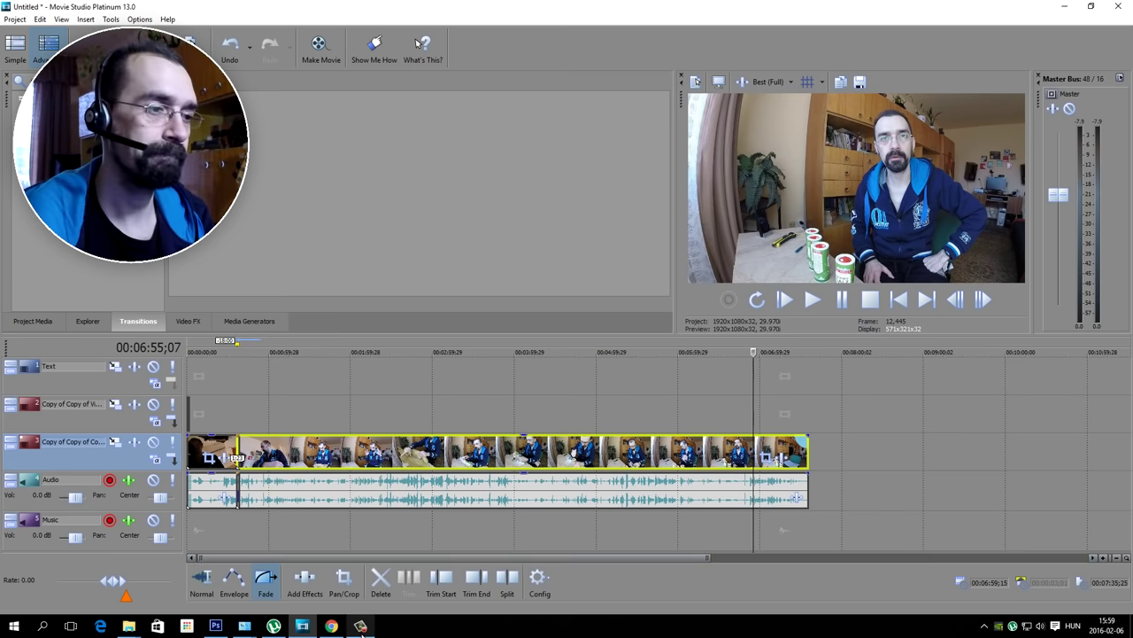
{"action": "mouse_move", "coordinate": [361, 627]}
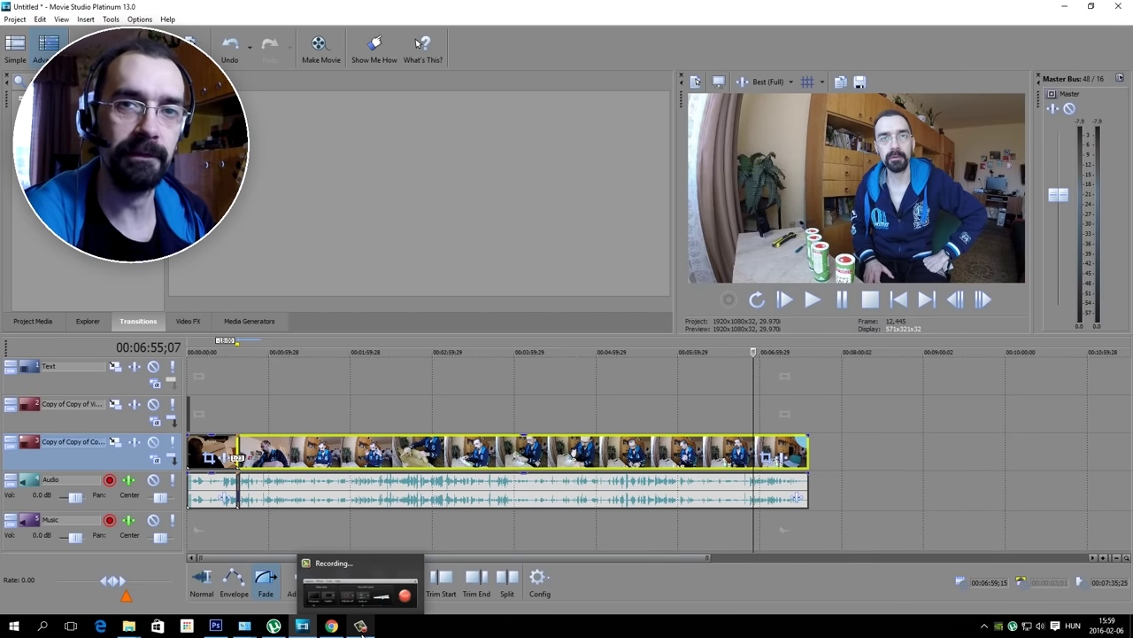